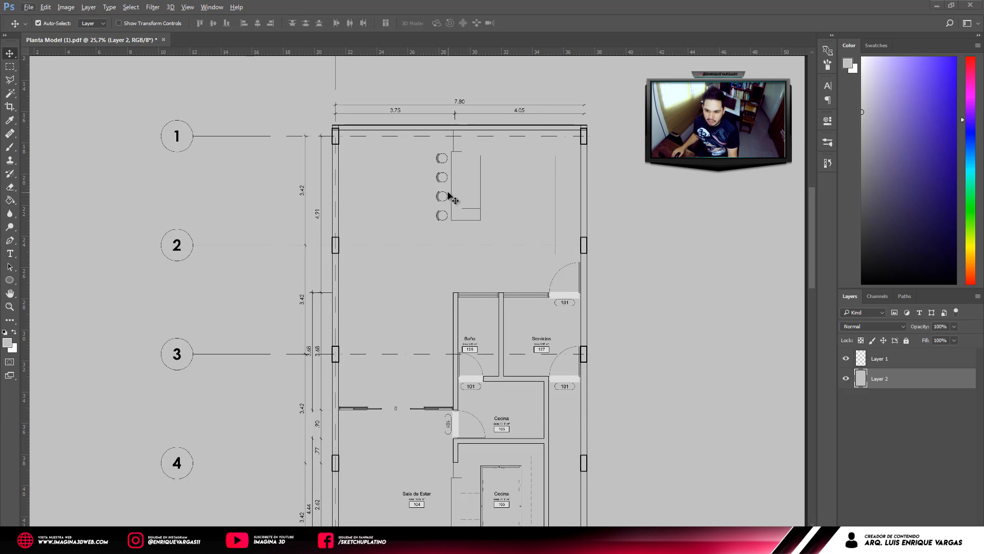
# Examine the floor plan's walls, rooms and columns from axis 1 down to axis 8.
pyautogui.scroll(2, 446, 159)
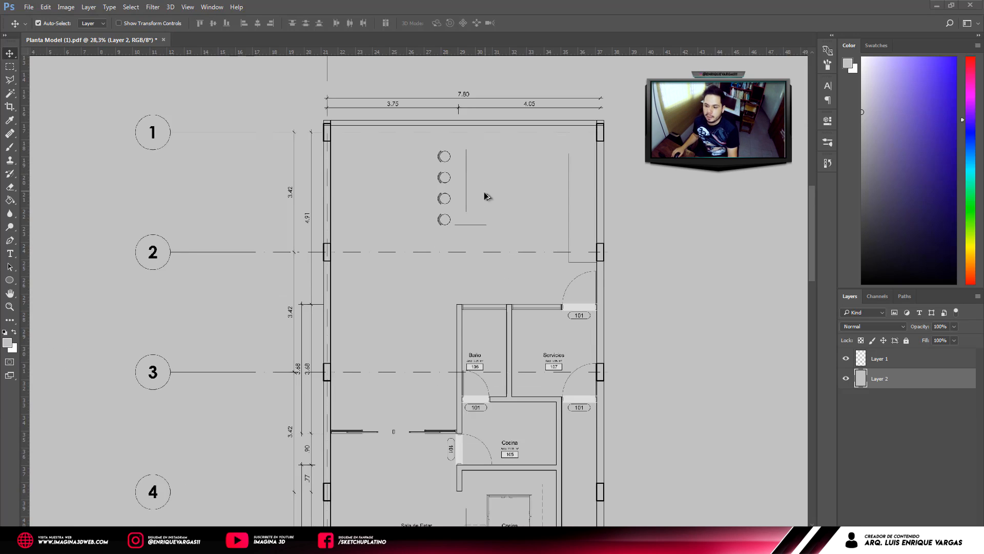
pyautogui.scroll(7, 462, 323)
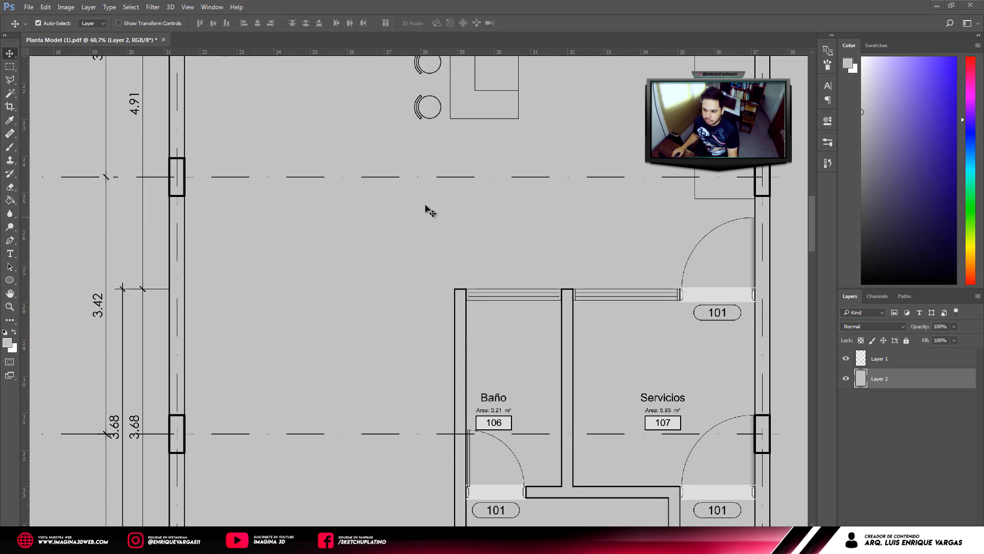
pyautogui.scroll(-3, 429, 210)
pyautogui.scroll(-6, 404, 114)
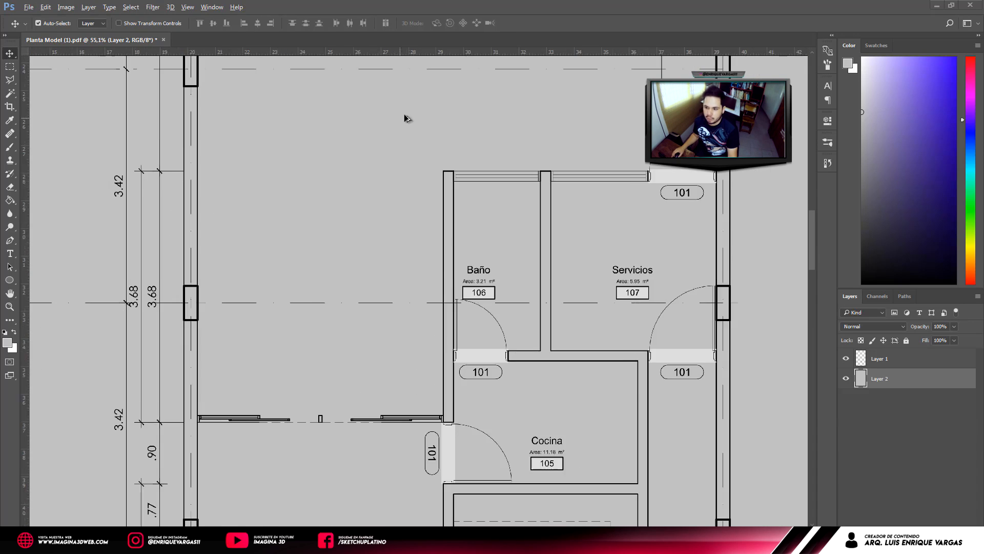
pyautogui.scroll(-4, 478, 227)
pyautogui.scroll(-3, 479, 228)
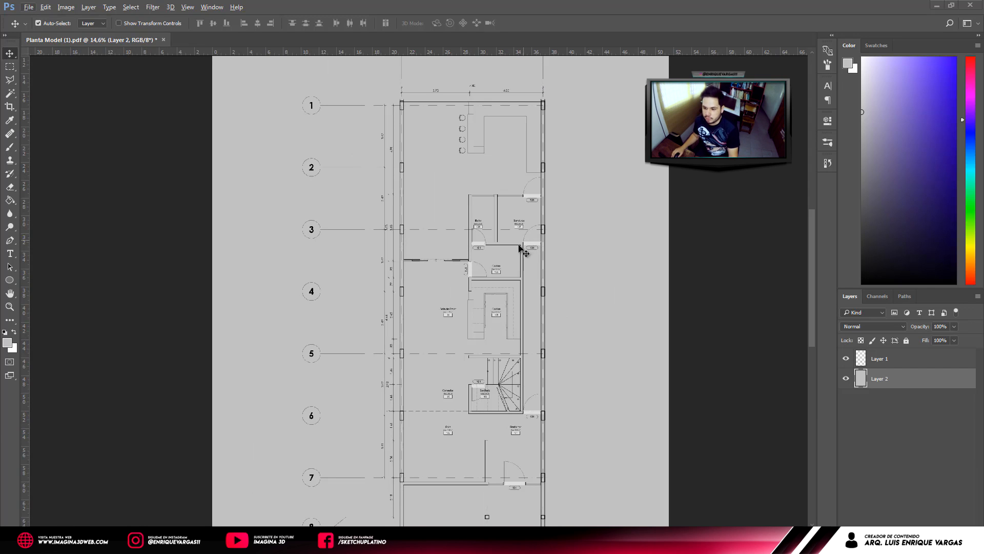
pyautogui.scroll(-2, 393, 185)
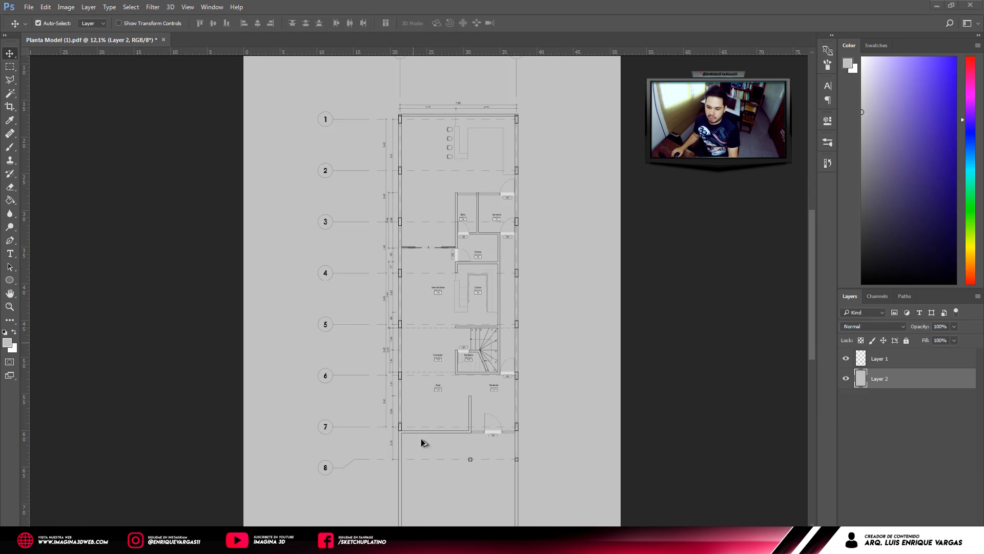
pyautogui.scroll(2, 419, 468)
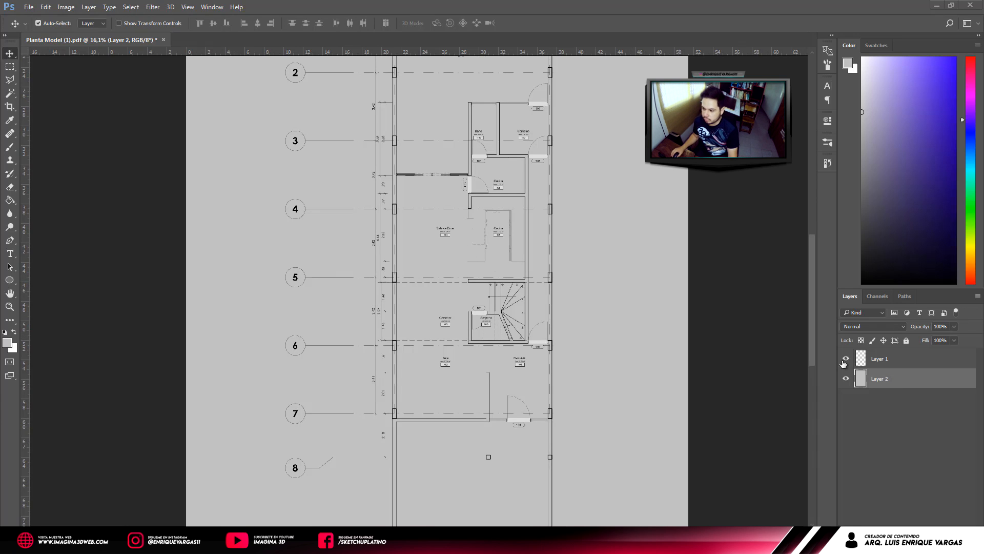
pyautogui.scroll(-2, 526, 218)
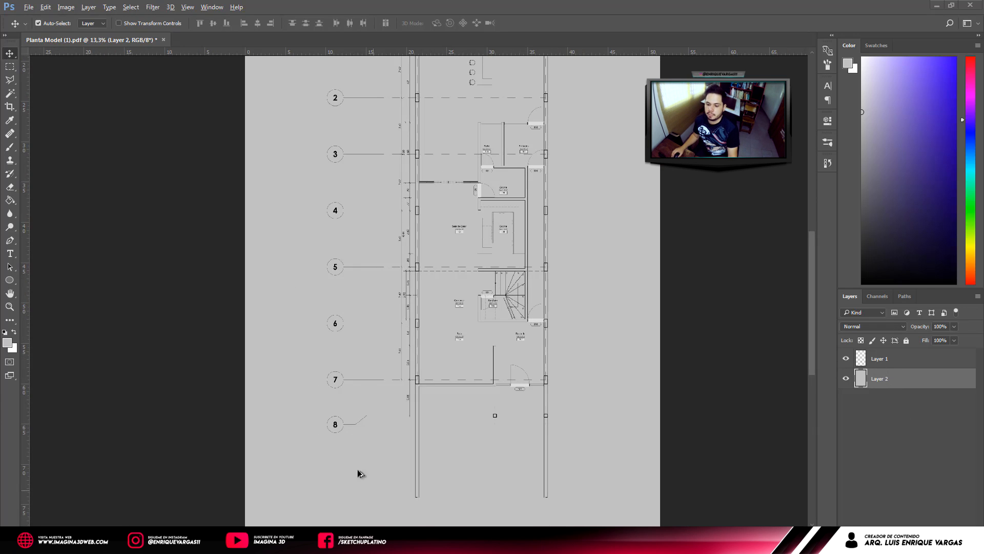
pyautogui.scroll(3, 437, 490)
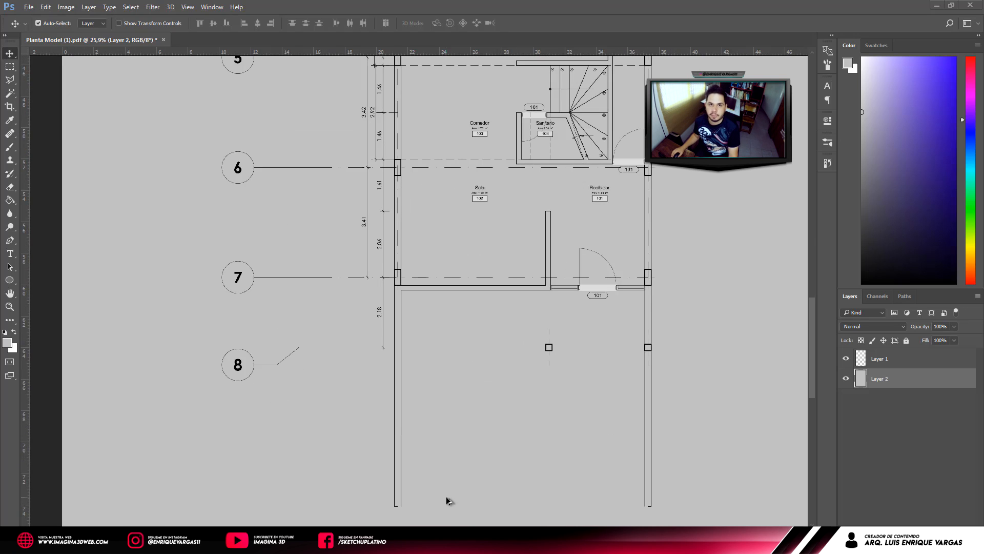
# Choose the solid square 79 px brush preset and reduce its size to about 30 px.
pyautogui.press('b')
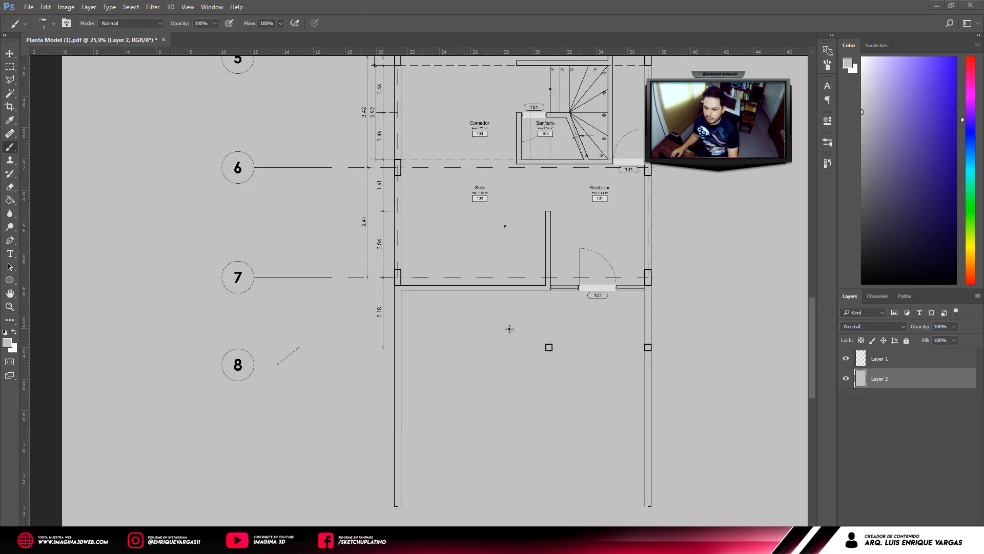
pyautogui.rightClick(656, 285)
pyautogui.moveTo(643, 328); pyautogui.dragTo(644, 489)
pyautogui.click(566, 343)
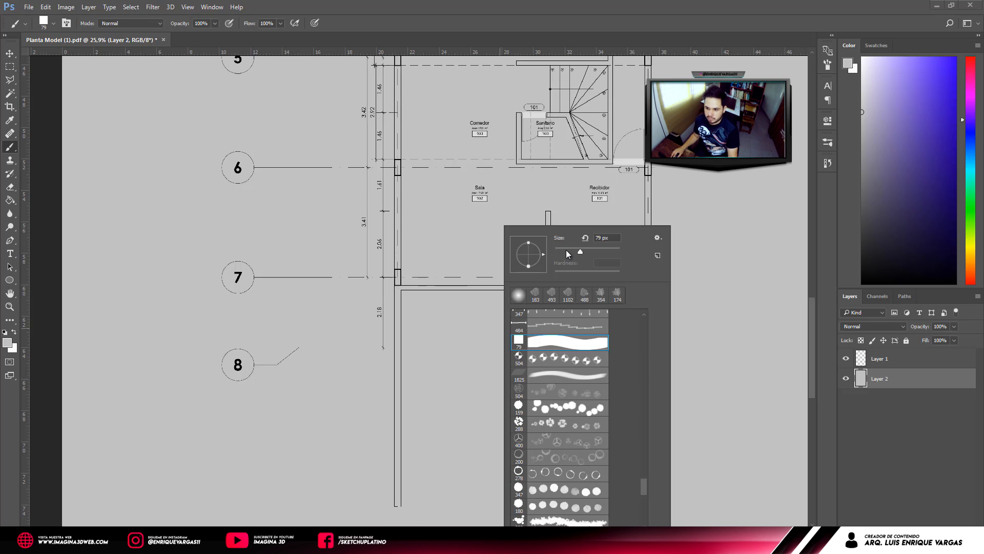
pyautogui.moveTo(566, 250); pyautogui.dragTo(566, 249)
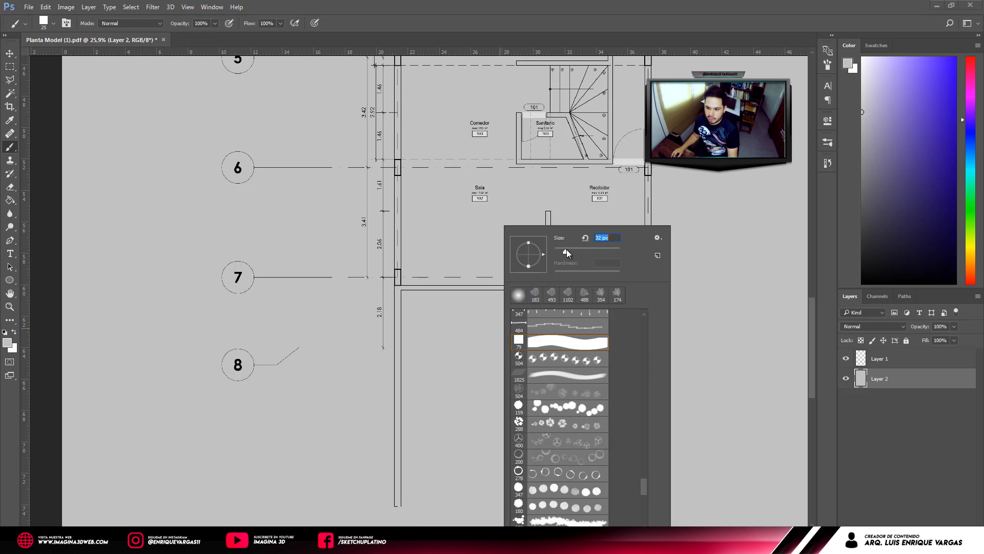
pyautogui.click(412, 253)
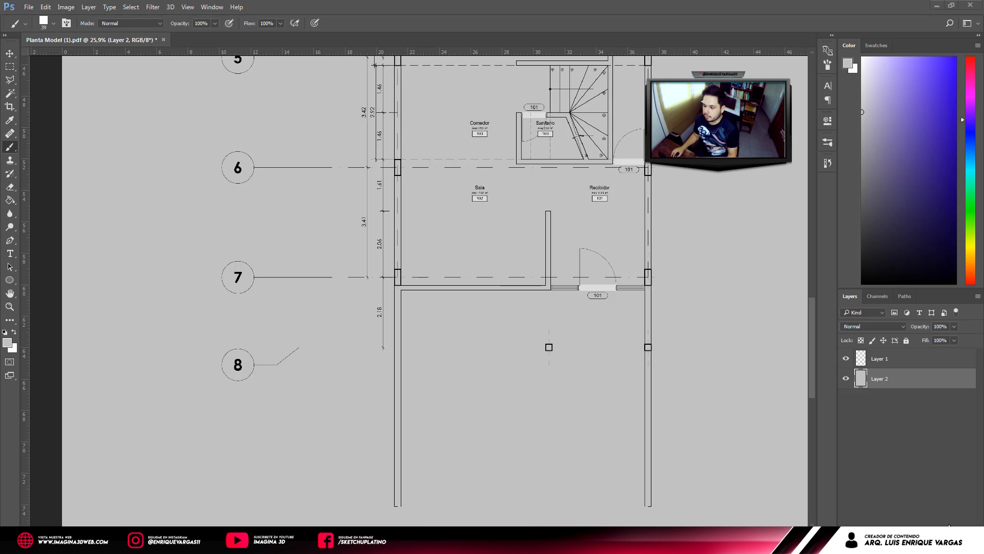
# Add a layer between the linework and the grey background, and set the brush to sampled dark grey at about 45 px.
pyautogui.hotkey('ctrl', 'shift', 'alt', 'n')
pyautogui.scroll(3, 398, 257)
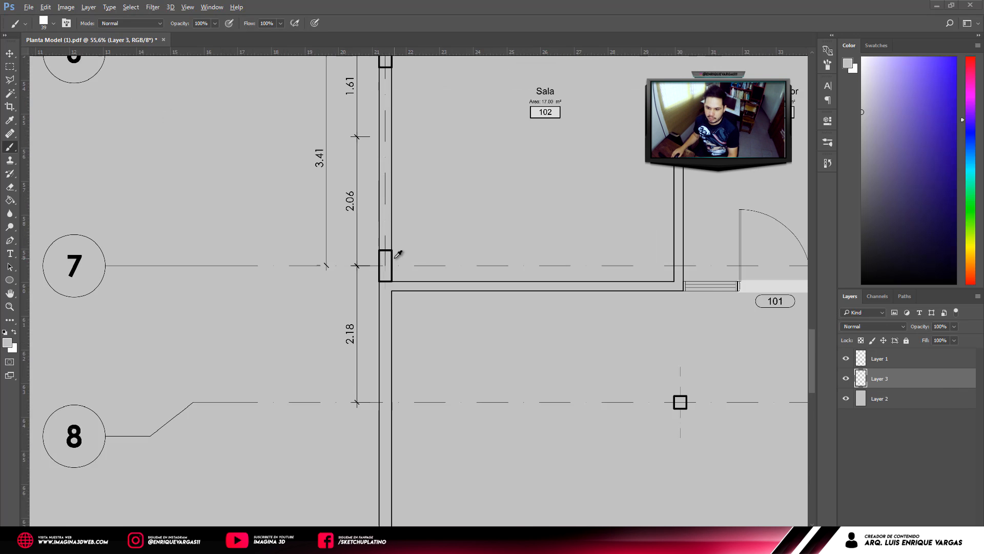
pyautogui.scroll(2, 394, 257)
pyautogui.keyDown('alt'); pyautogui.click(380, 222); pyautogui.keyUp('alt')
pyautogui.press(']')
pyautogui.press(']')
pyautogui.scroll(-4, 419, 173)
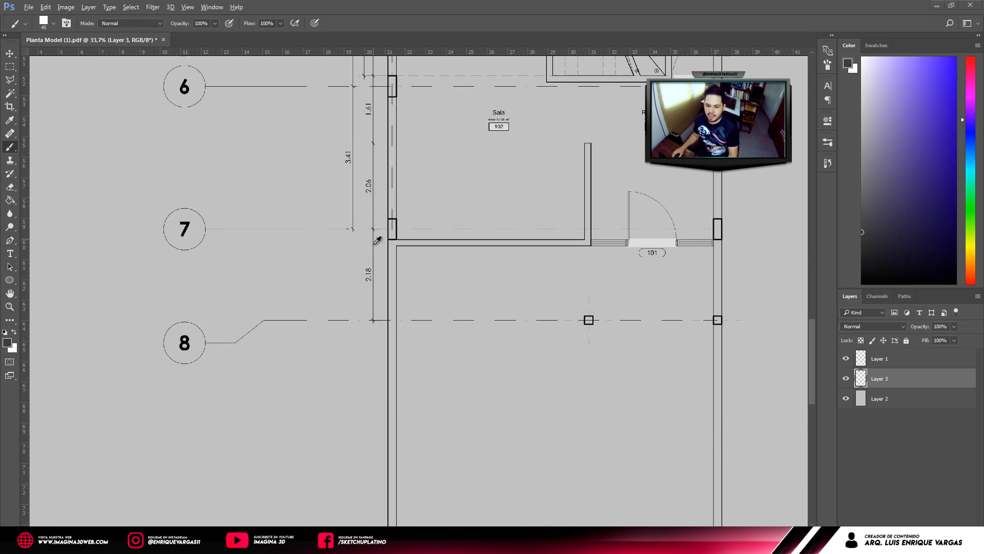
# Trace a straight pen path along the centre of the axis A wall, from its lower end to the axis 1 corner.
pyautogui.scroll(-2, 378, 240)
pyautogui.press('p')
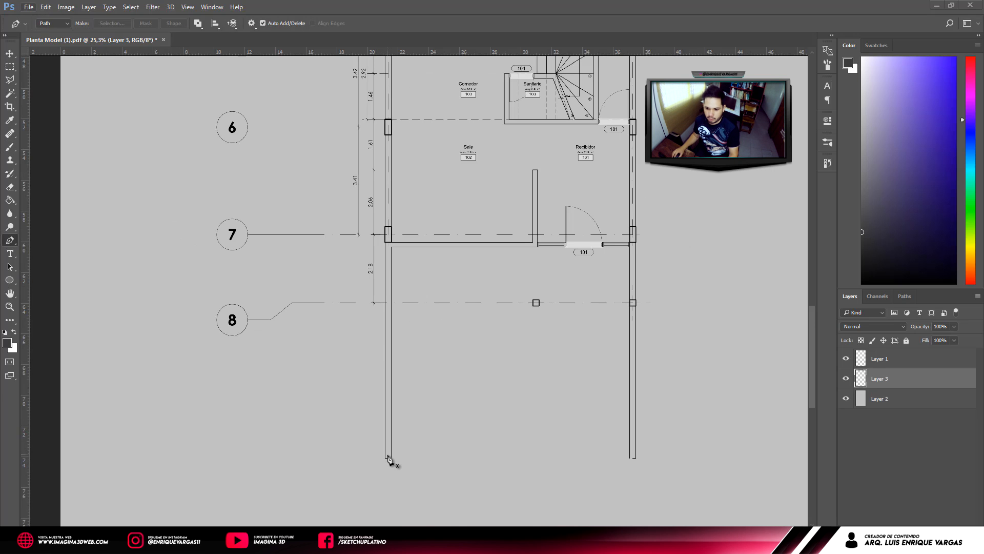
pyautogui.click(388, 458)
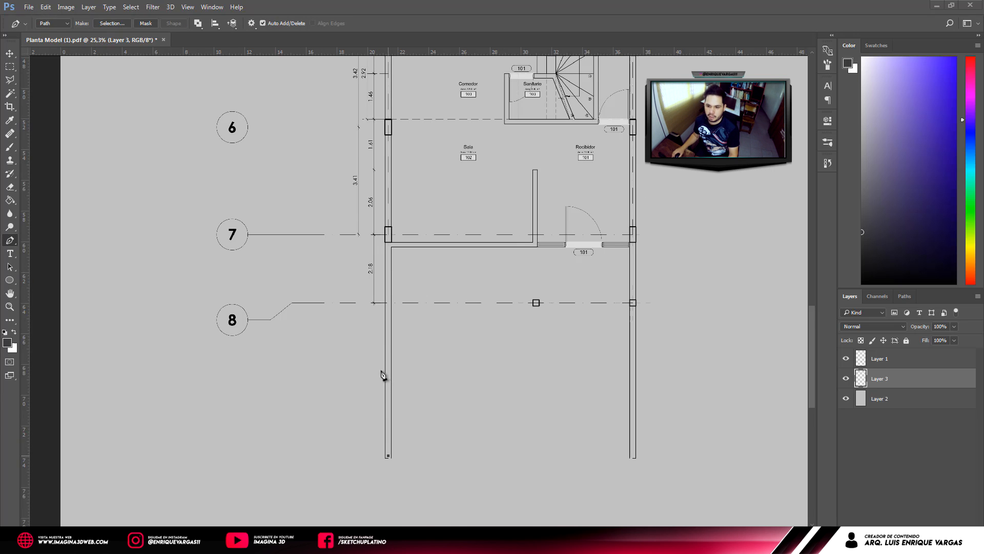
pyautogui.scroll(-8, 385, 372)
pyautogui.scroll(8, 394, 155)
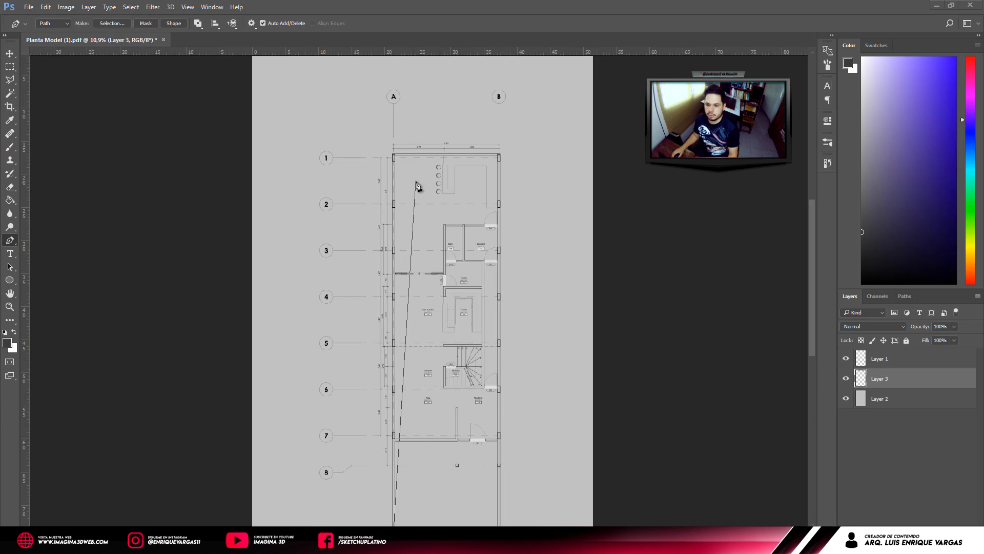
pyautogui.click(372, 144)
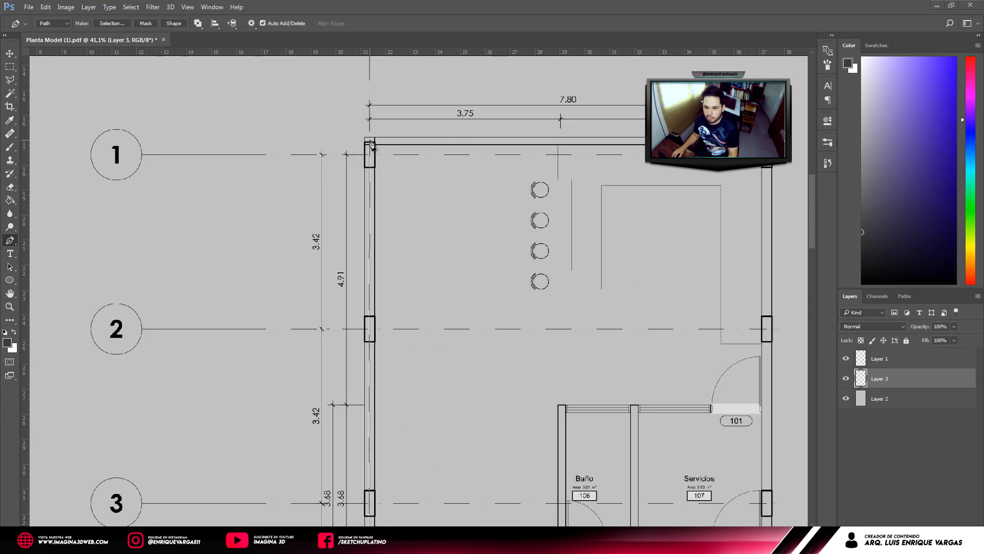
pyautogui.keyDown('shift'); pyautogui.click(370, 141); pyautogui.keyUp('shift')
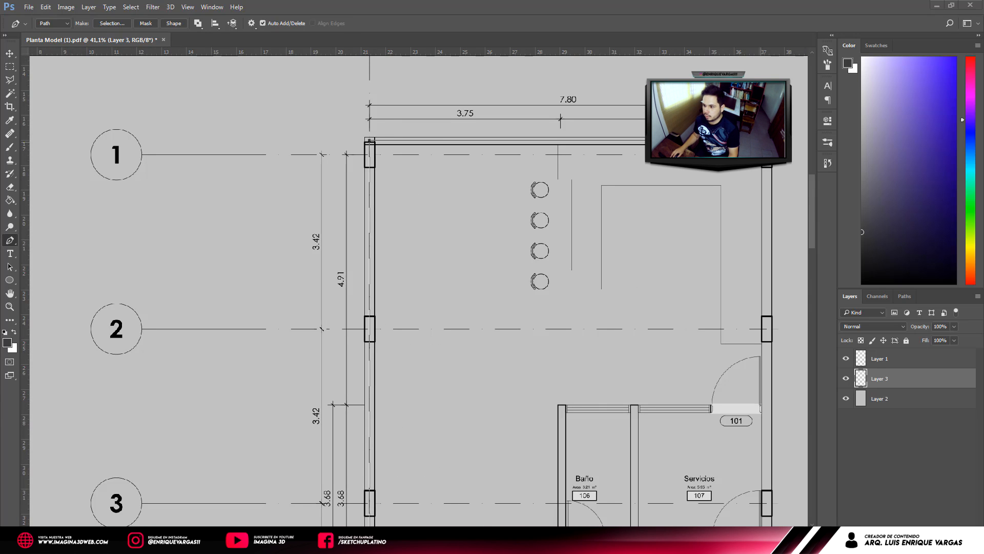
# Continue the pen path across the axis 1 wall and down the centre of the axis B wall to its lower end.
pyautogui.scroll(-6, 597, 99)
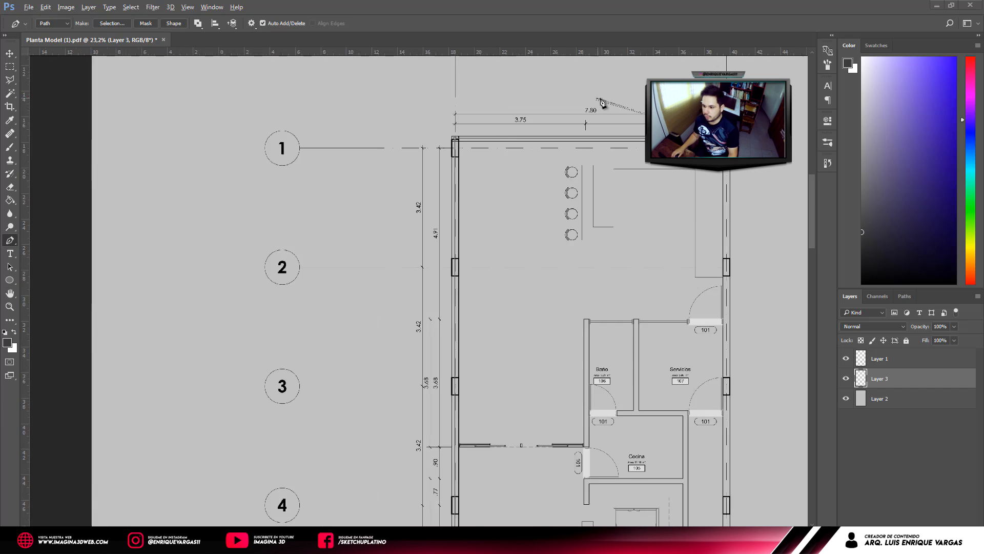
pyautogui.scroll(-1, 460, 471)
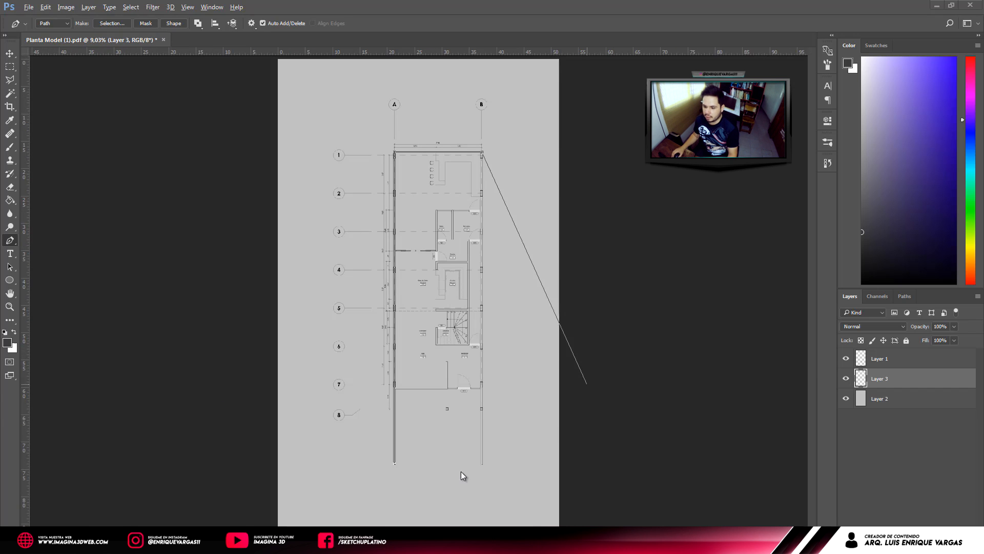
pyautogui.scroll(5, 424, 479)
pyautogui.scroll(2, 468, 463)
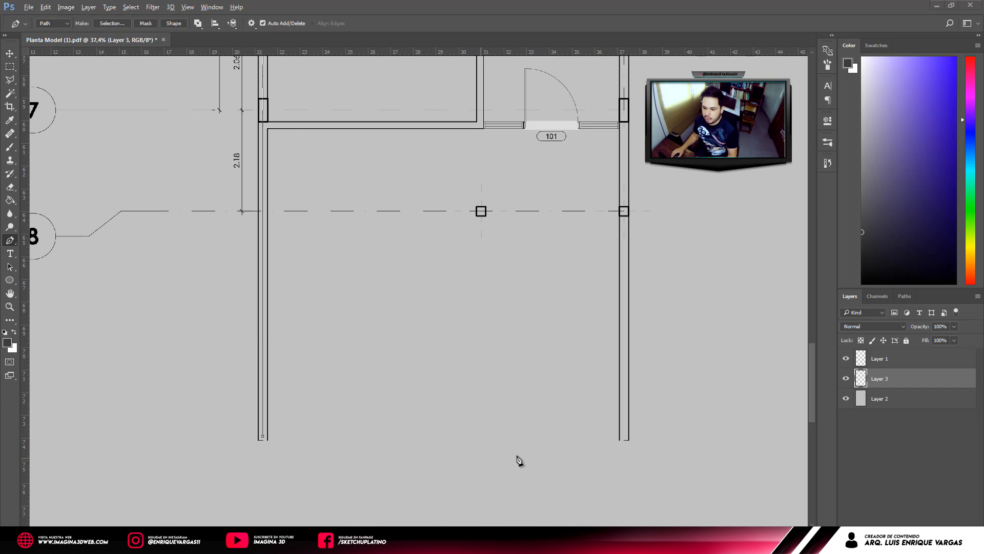
pyautogui.click(625, 439)
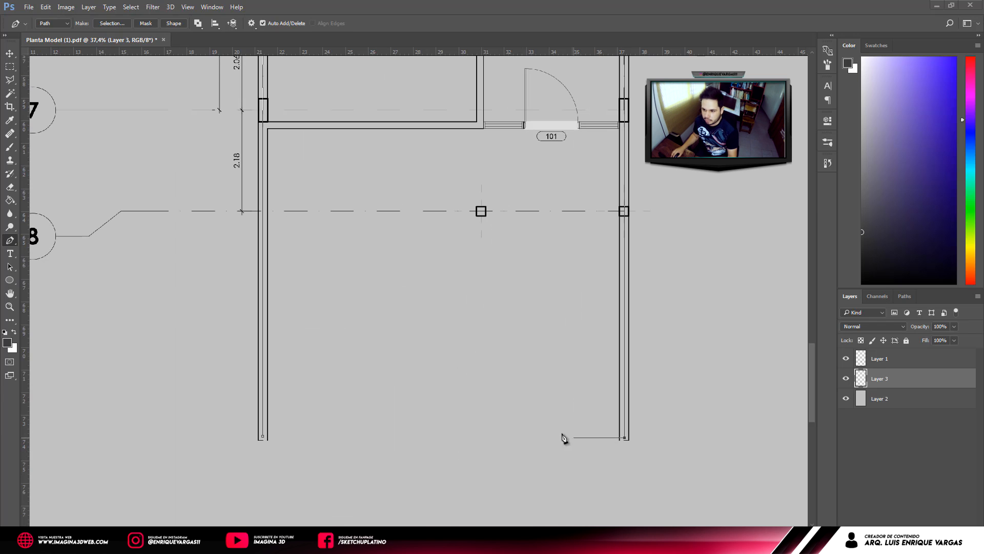
pyautogui.press('Escape')
# Trace the Sala's front wall and its short partition with the Pen tool, and stroke the wall paths with the dark grey square brush.
pyautogui.scroll(-2, 514, 426)
pyautogui.scroll(3, 404, 220)
pyautogui.scroll(2, 404, 222)
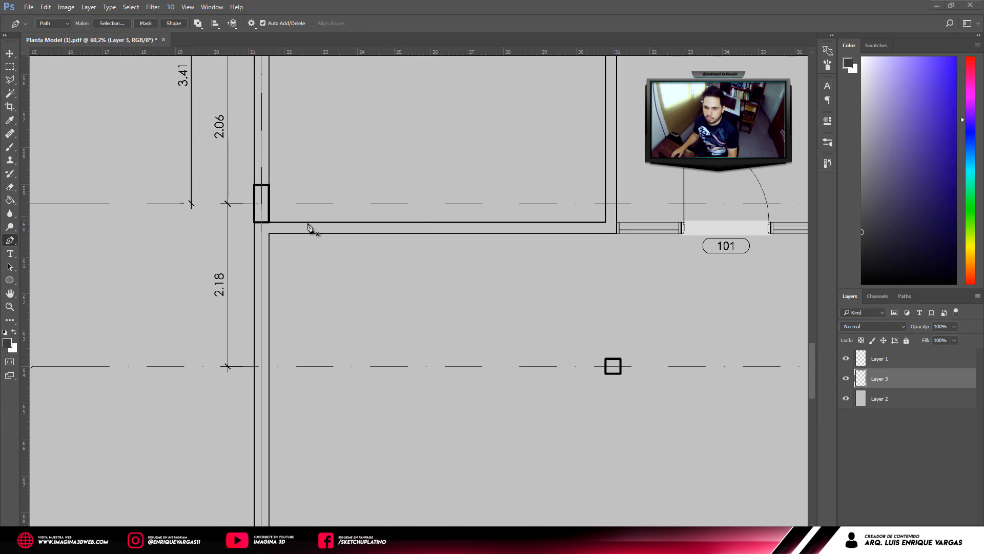
pyautogui.click(262, 232)
pyautogui.scroll(-1, 611, 225)
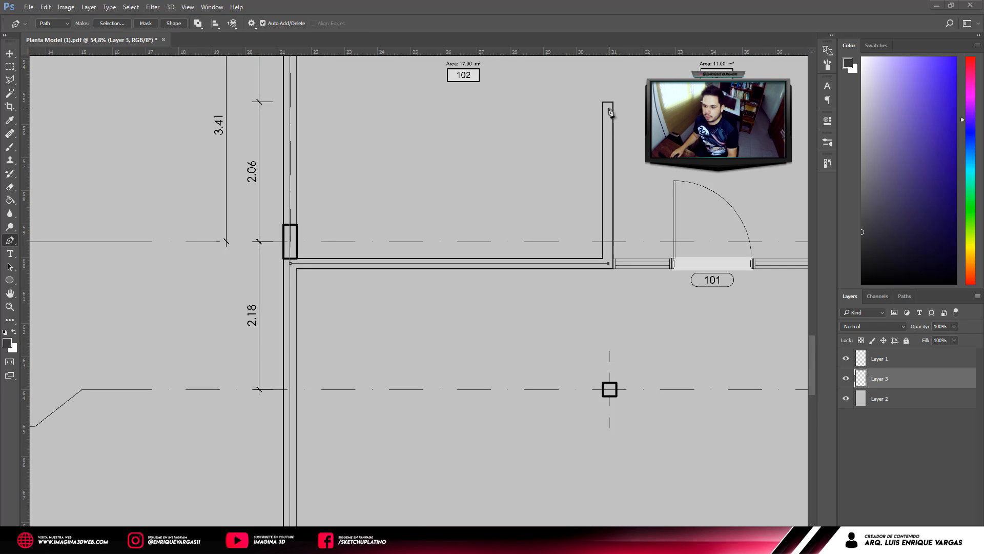
pyautogui.click(608, 232)
pyautogui.press('Escape')
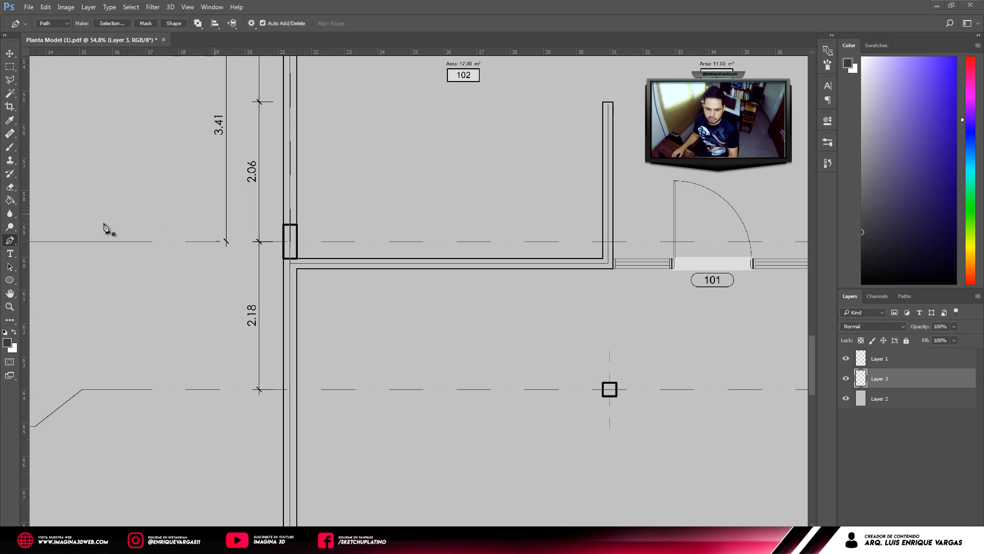
pyautogui.click(10, 151)
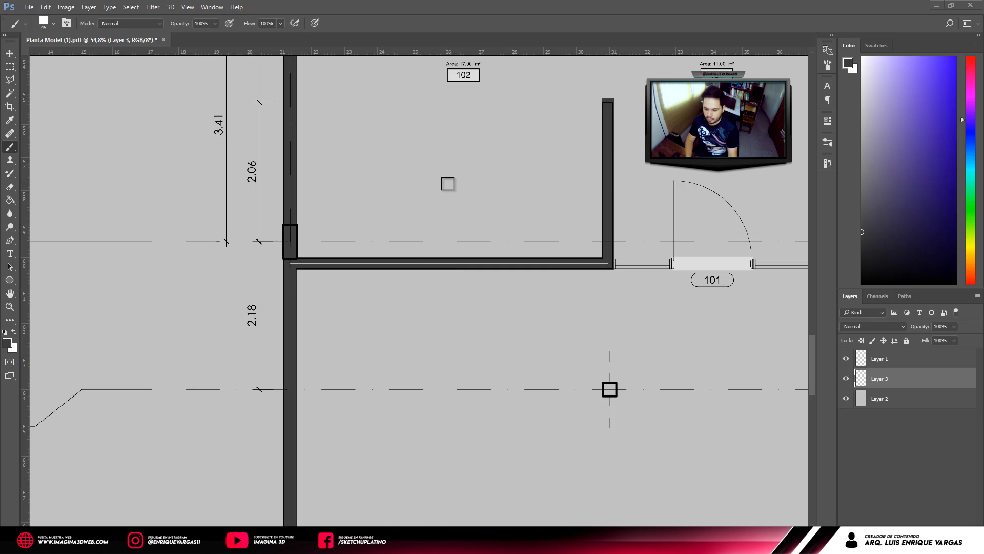
# Trace and stroke the remaining interior walls around the Baño, Servicios, Cocina and staircase in the same dark grey.
pyautogui.press('p')
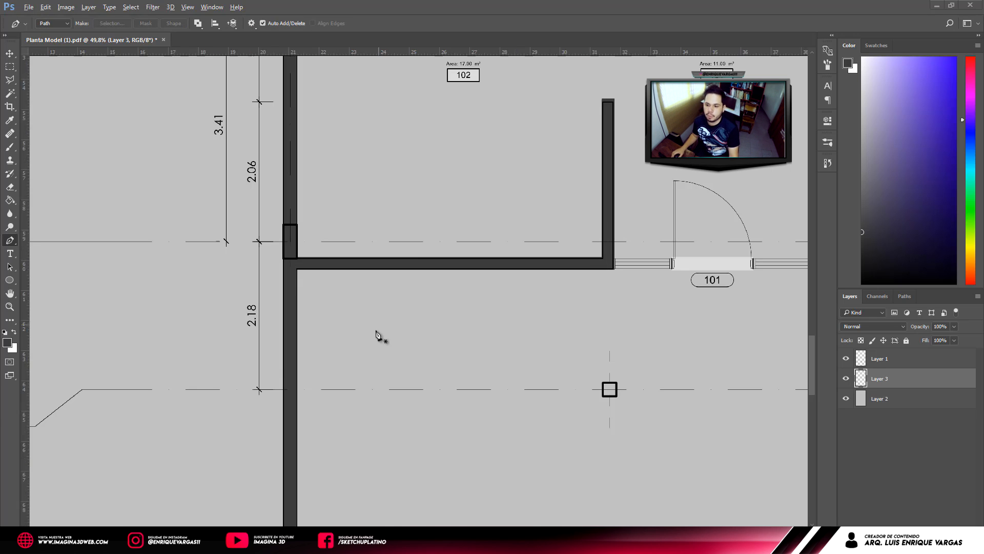
pyautogui.scroll(-5, 398, 408)
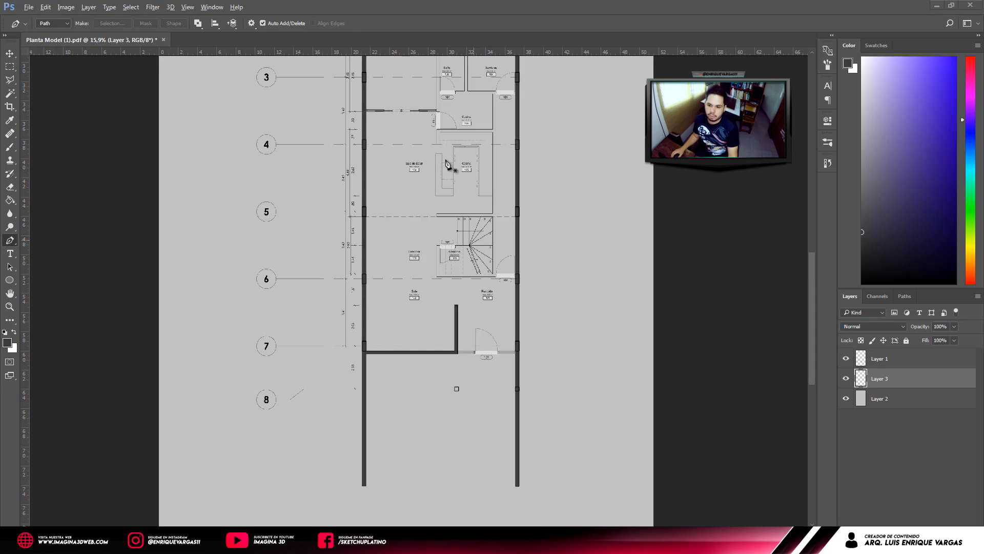
pyautogui.scroll(3, 468, 206)
pyautogui.scroll(3, 484, 312)
pyautogui.scroll(-4, 487, 313)
pyautogui.scroll(4, 487, 313)
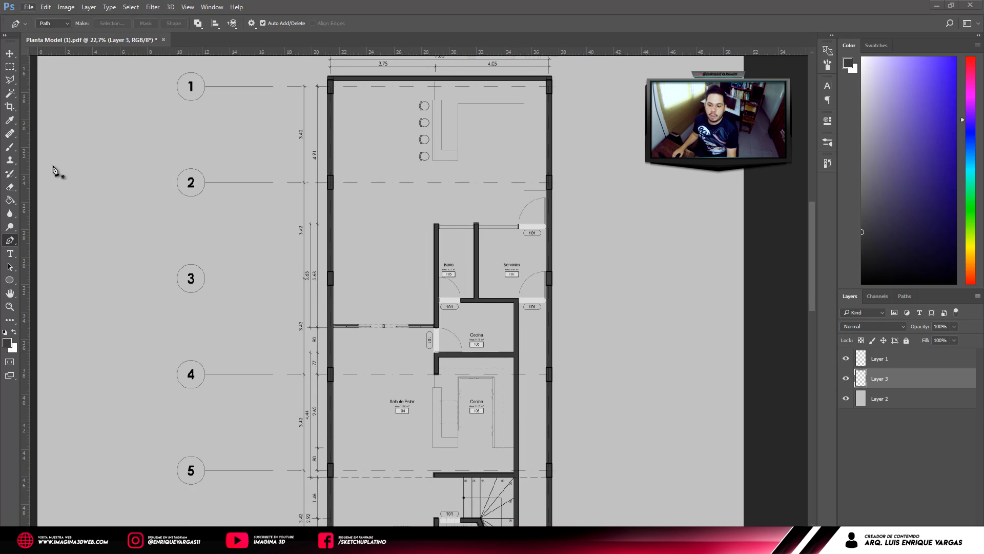
pyautogui.scroll(-2, 389, 103)
pyautogui.scroll(1, 390, 90)
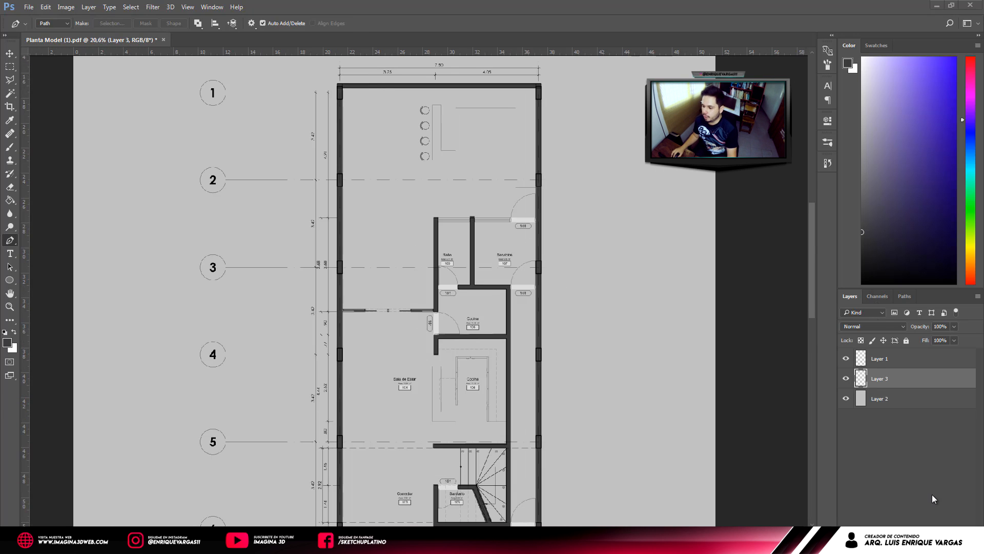
# On a new layer above the wall fill, select the column at axes A and 1 with a rectangular marquee and fill it white.
pyautogui.click(937, 529)
pyautogui.scroll(8, 381, 82)
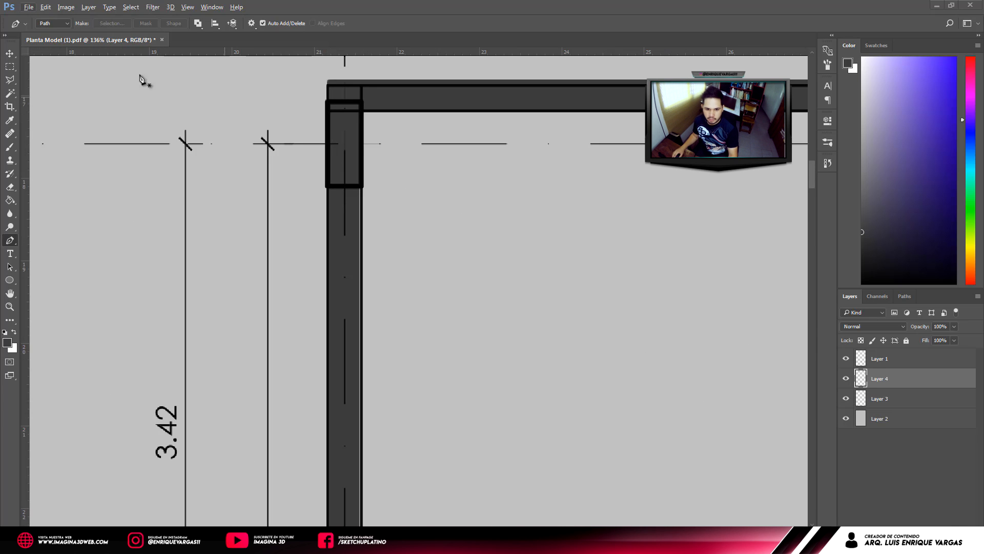
pyautogui.click(12, 64)
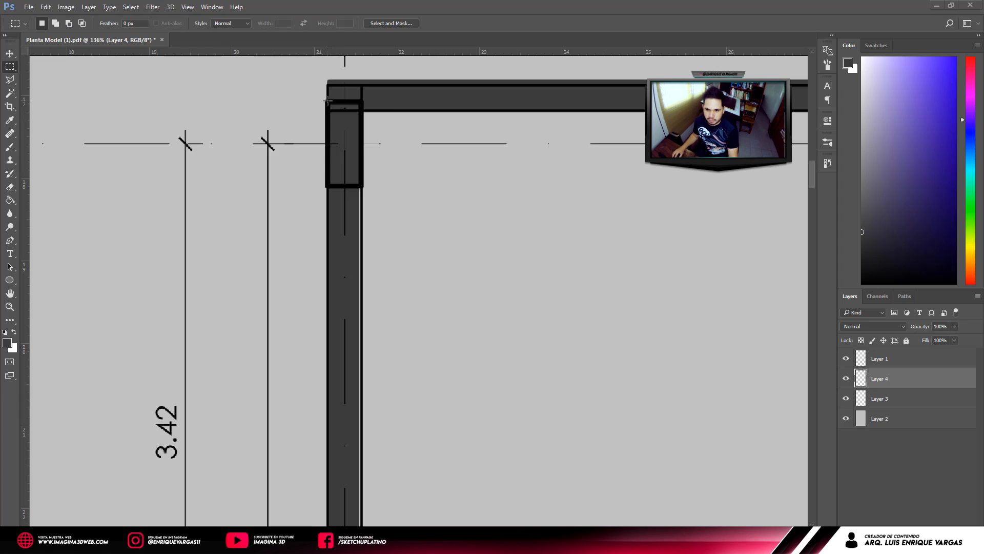
pyautogui.moveTo(327, 102); pyautogui.dragTo(362, 186)
pyautogui.moveTo(902, 72); pyautogui.dragTo(861, 57)
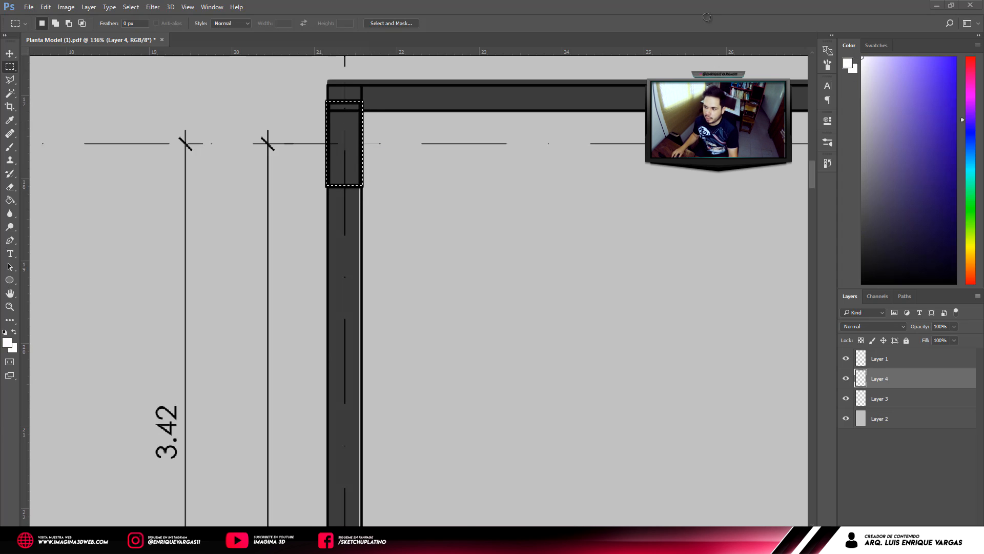
pyautogui.press('g')
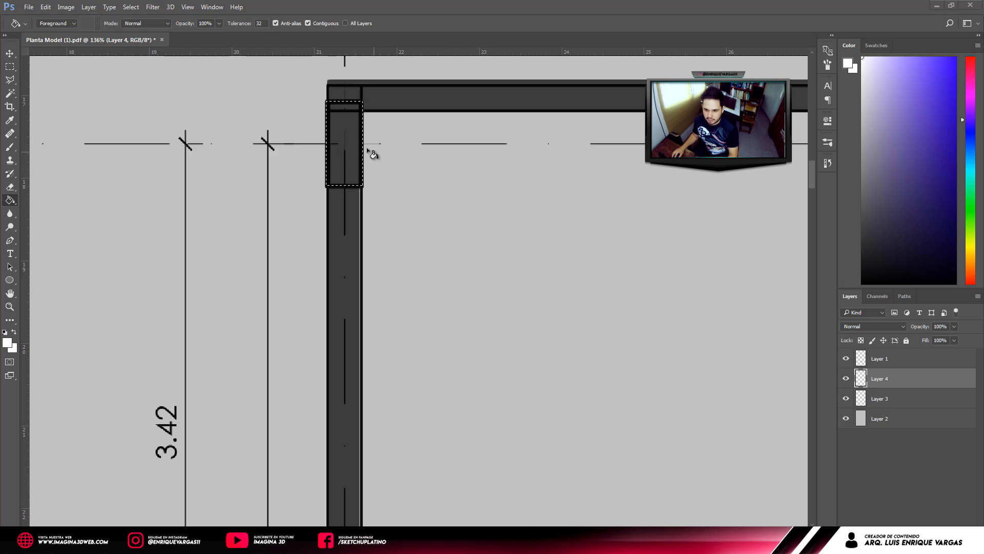
pyautogui.click(339, 136)
pyautogui.hotkey('ctrl', 'd')
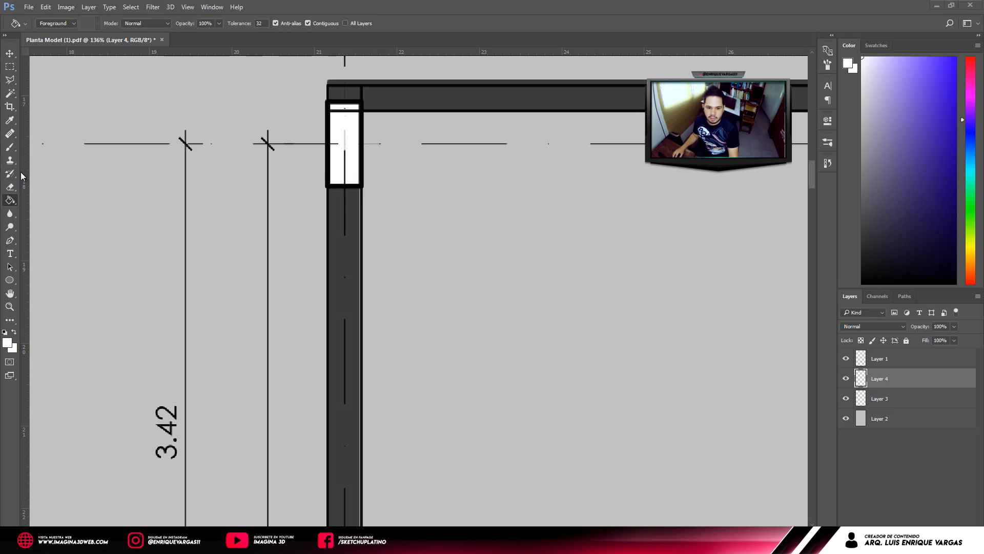
# Switch to the Clone Stamp tool and enlarge its hard round brush to about 260 px, enough to cover a whole column.
pyautogui.press('s')
pyautogui.scroll(-5, 198, 257)
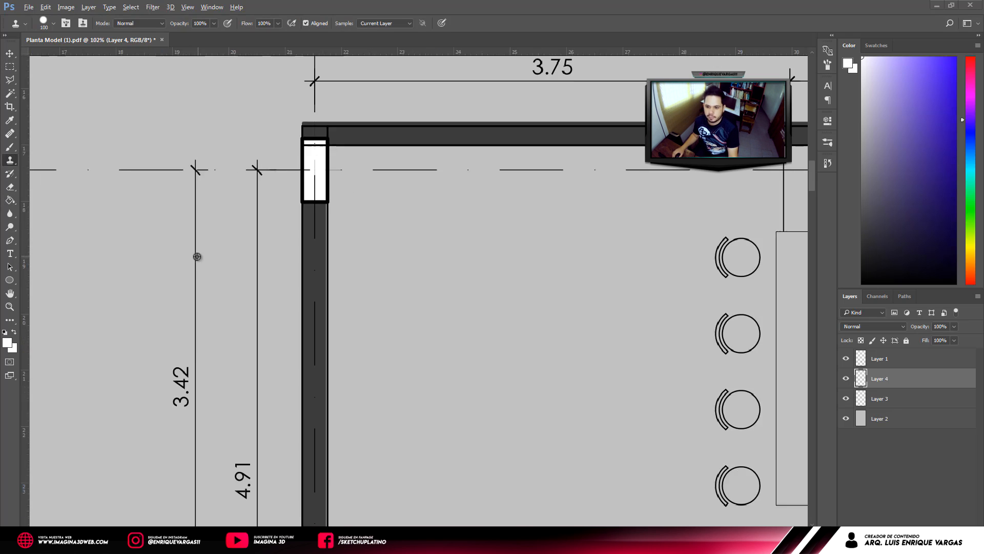
pyautogui.scroll(-3, 157, 258)
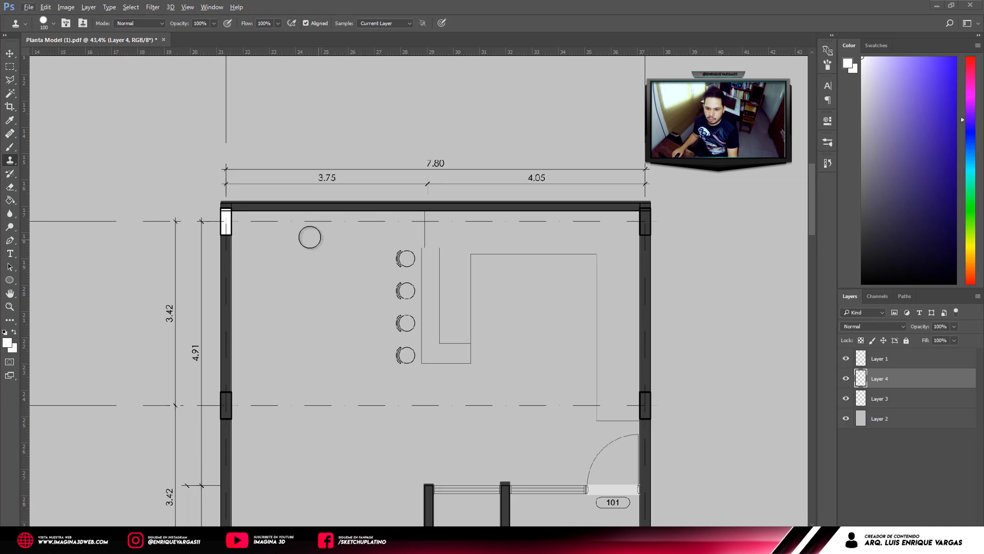
pyautogui.rightClick(312, 228)
pyautogui.scroll(1, 451, 328)
pyautogui.scroll(1, 389, 267)
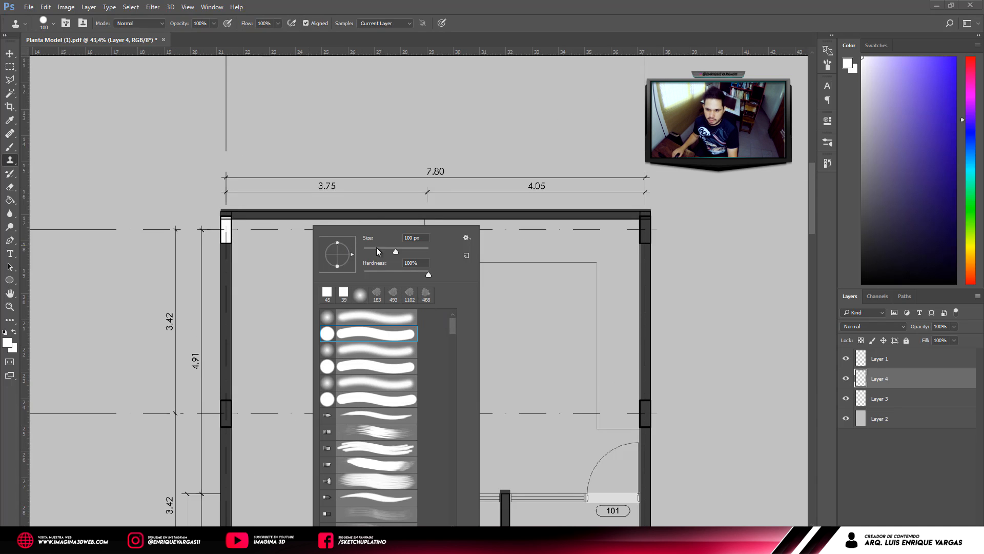
pyautogui.click(411, 252)
pyautogui.moveTo(410, 250); pyautogui.dragTo(414, 250)
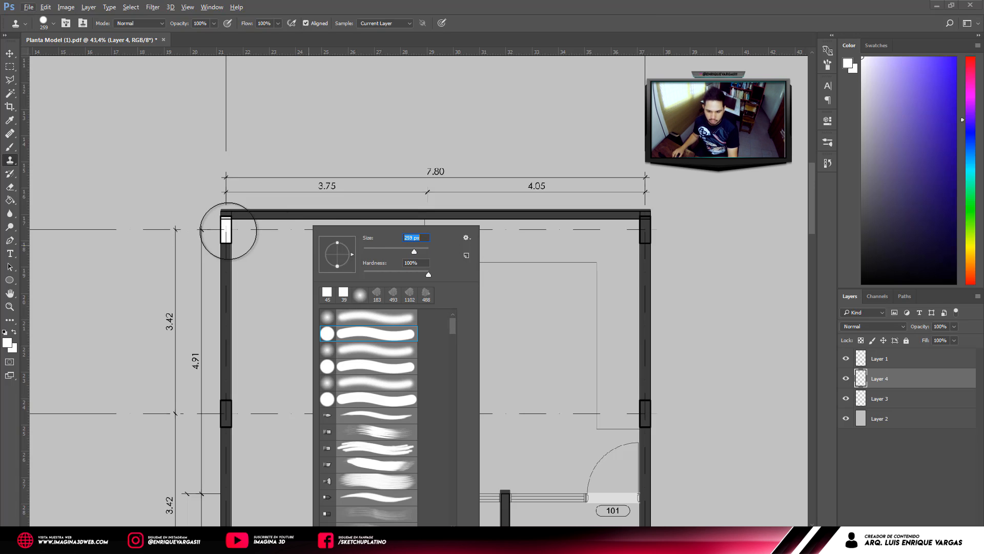
# Clone the white fill from the column at axes A and 1 onto the remaining columns along both side walls.
pyautogui.click(226, 228)
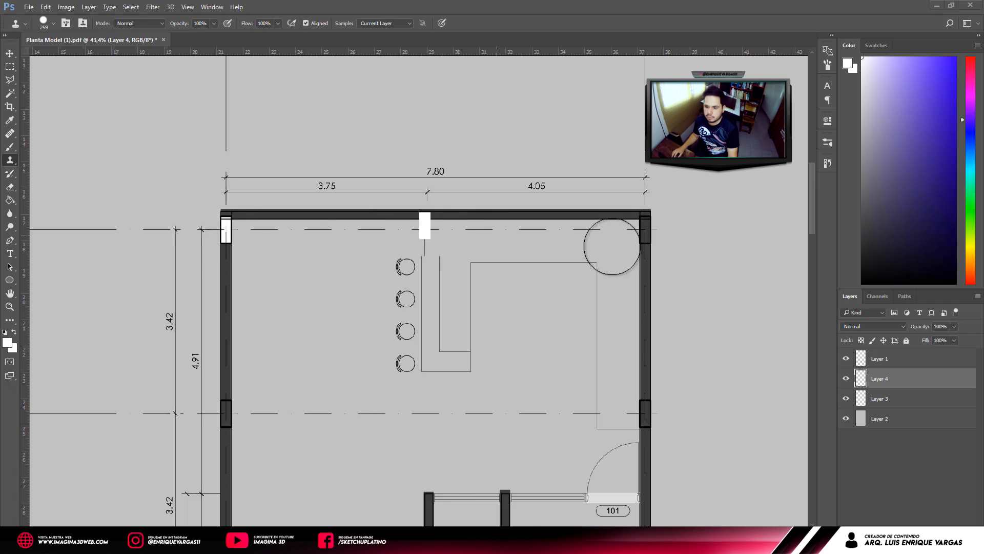
pyautogui.click(642, 228)
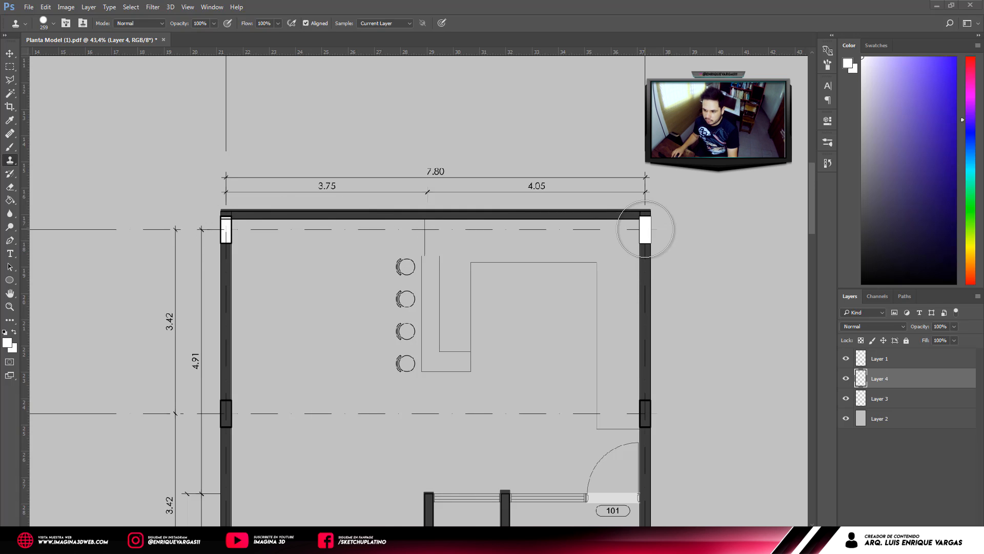
pyautogui.click(645, 228)
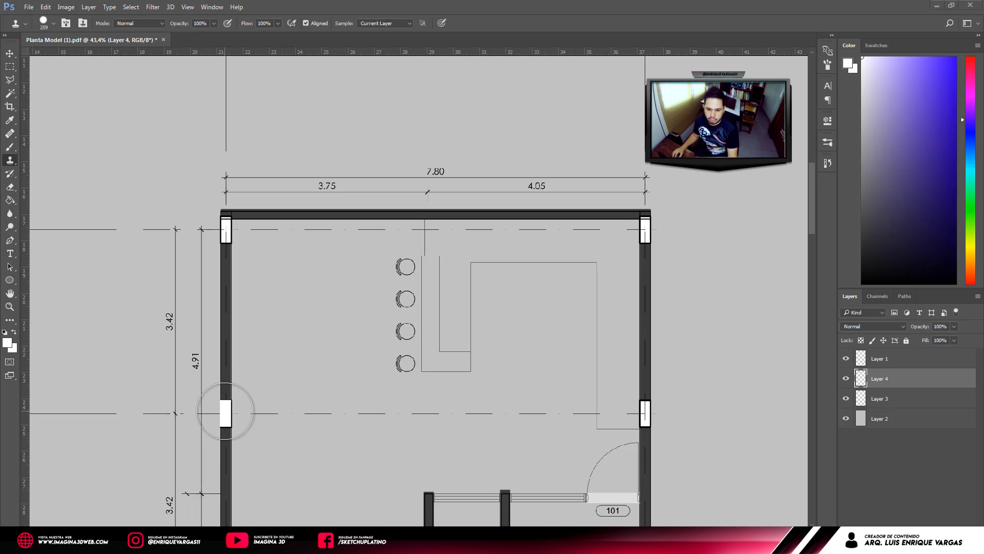
pyautogui.click(225, 411)
pyautogui.scroll(-5, 420, 87)
pyautogui.scroll(-1, 432, 63)
pyautogui.scroll(3, 404, 494)
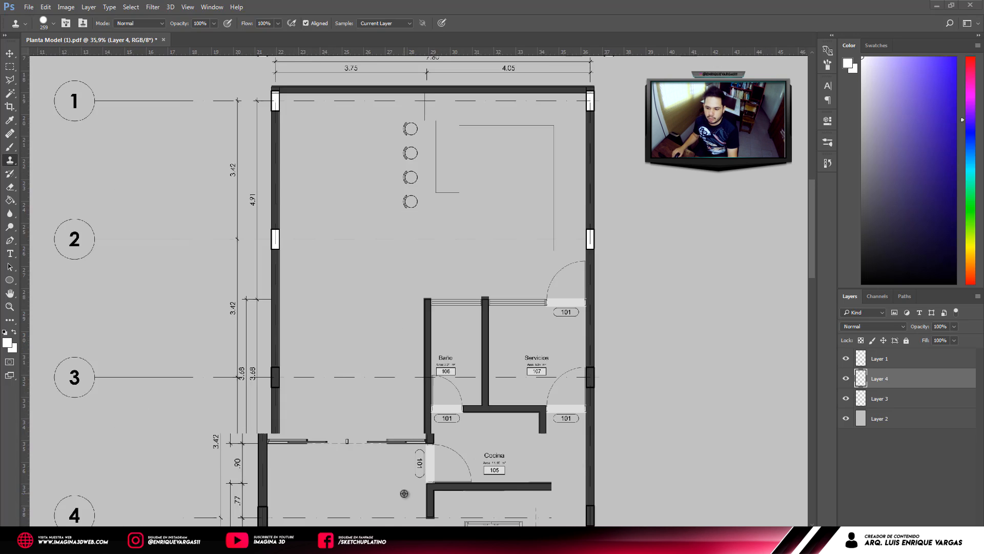
pyautogui.scroll(2, 404, 493)
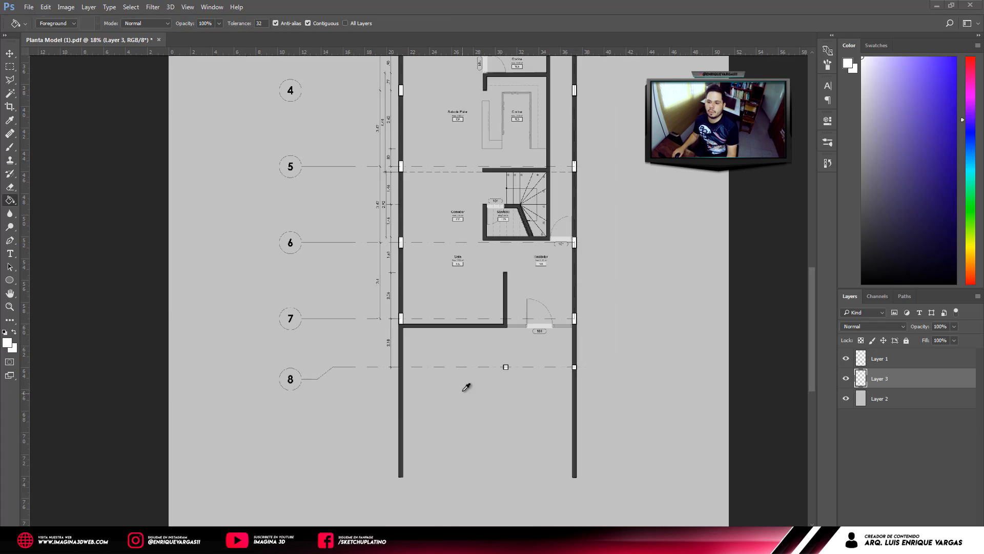
# Select the window strips on both sides of the Recibidor's front door with the rectangular marquee, excluding the door opening.
pyautogui.scroll(-2, 463, 388)
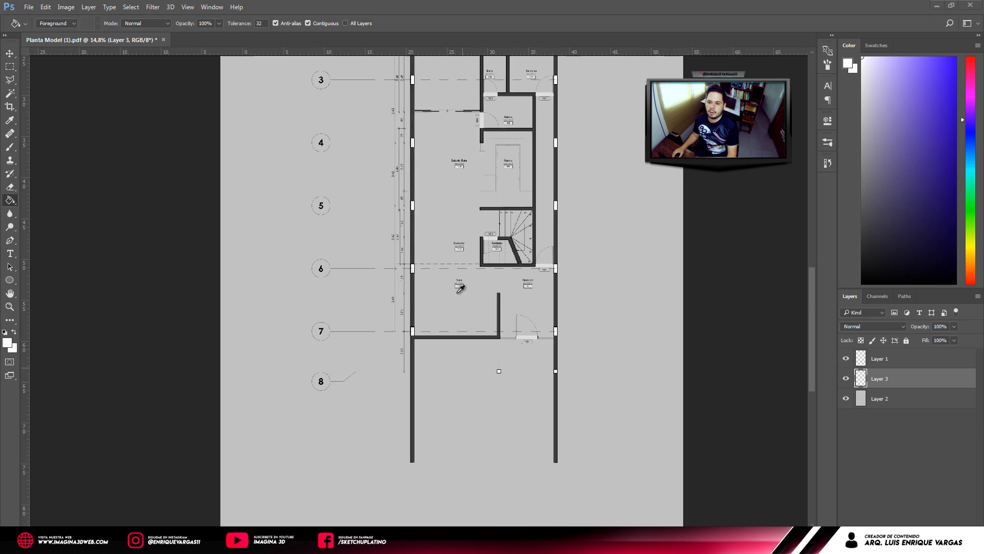
pyautogui.scroll(-1, 460, 289)
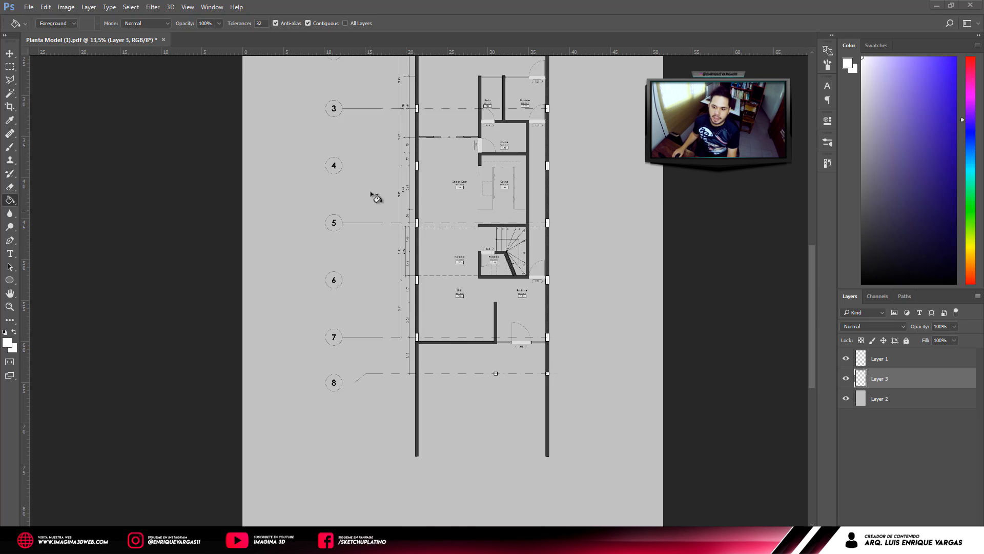
pyautogui.scroll(6, 560, 347)
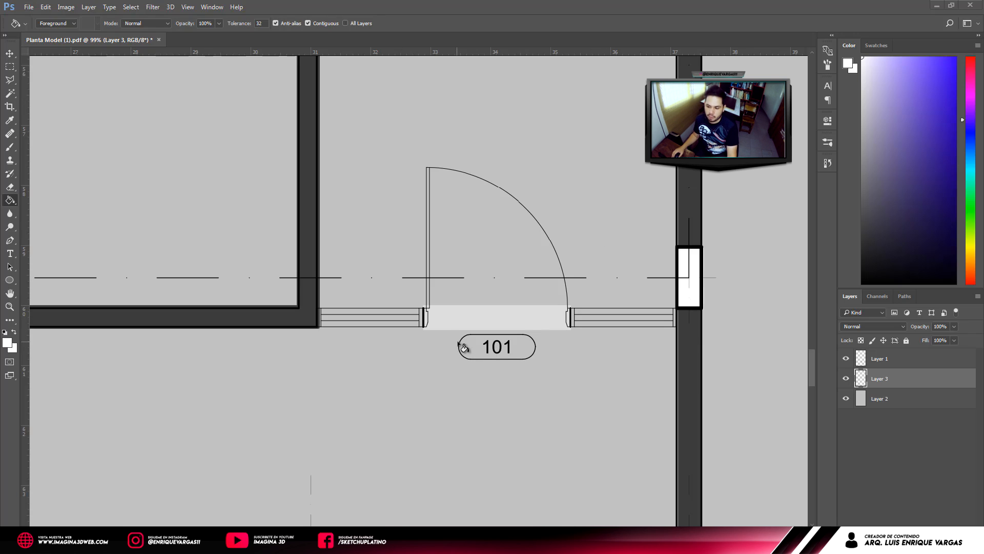
pyautogui.scroll(1, 461, 345)
pyautogui.press('m')
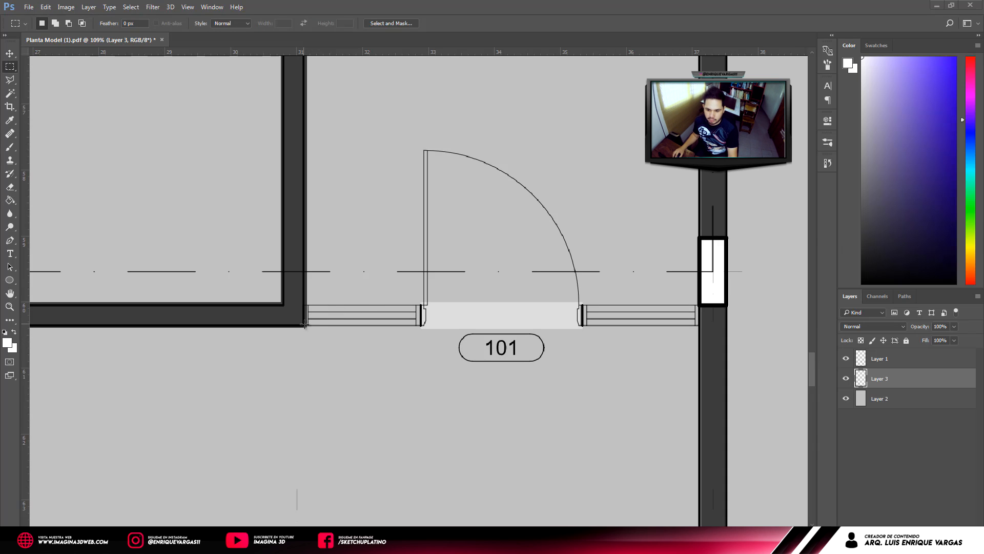
pyautogui.moveTo(307, 326); pyautogui.dragTo(698, 305)
pyautogui.press('shift')
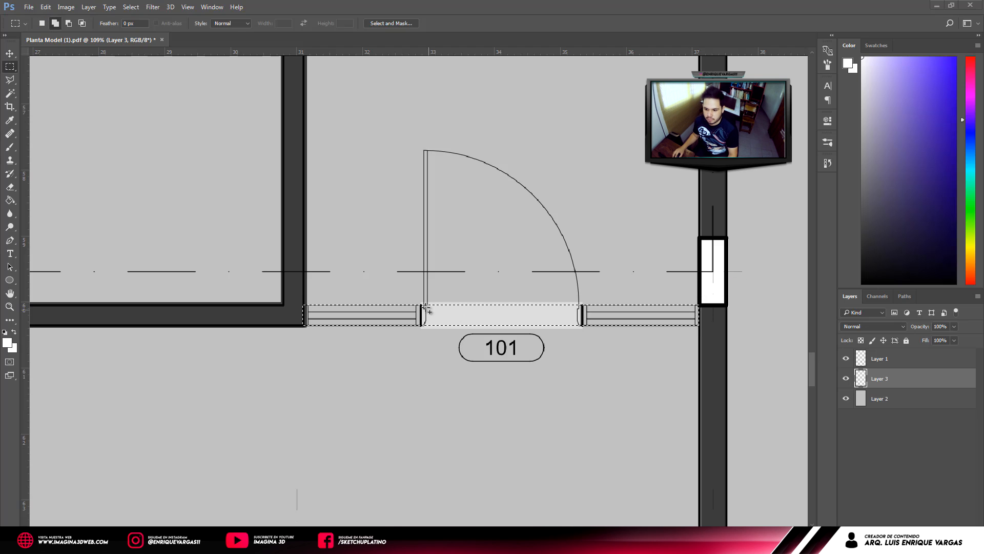
pyautogui.press('alt')
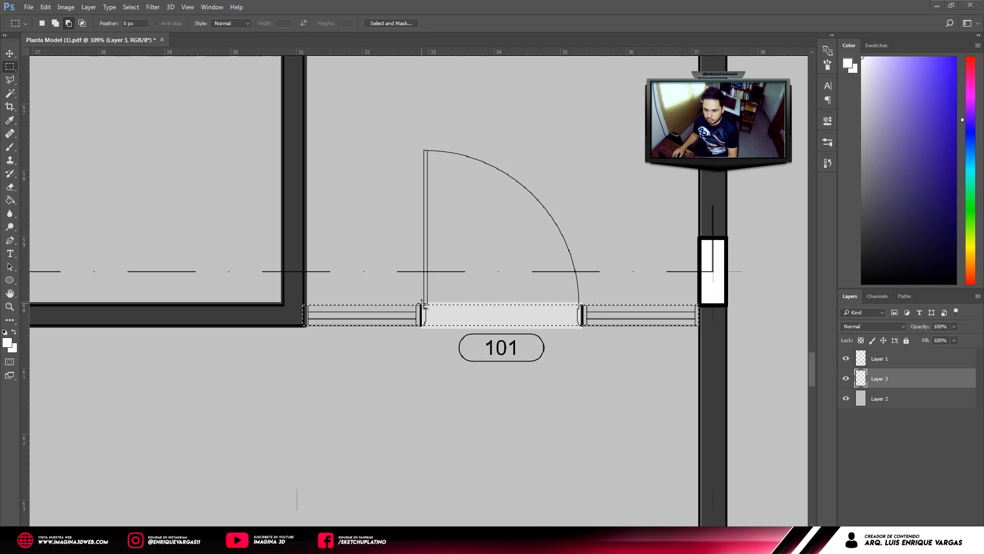
pyautogui.moveTo(420, 302); pyautogui.dragTo(586, 372)
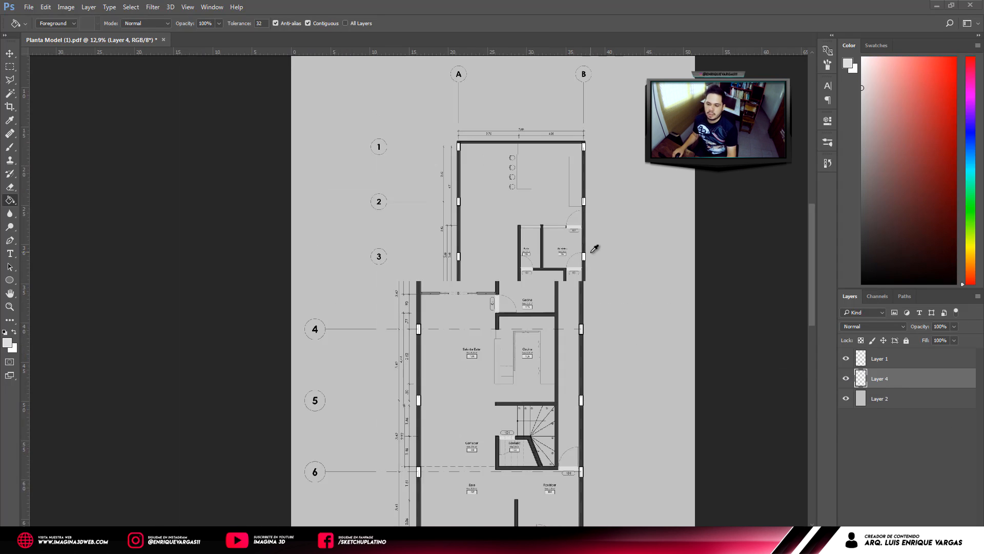
# Create a new layer and place it beneath Layer 4, directly above the grey background layer.
pyautogui.scroll(-1, 591, 253)
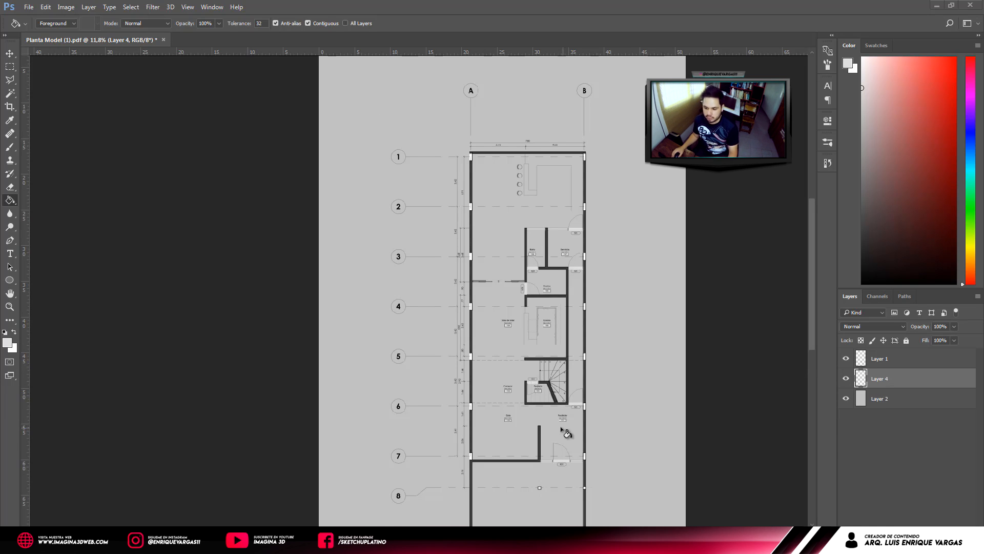
pyautogui.scroll(2, 579, 469)
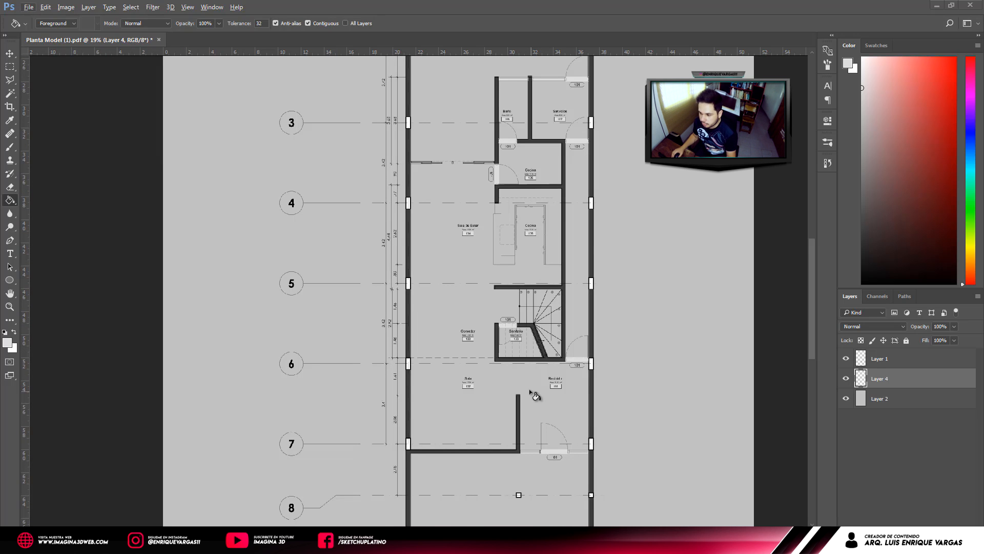
pyautogui.scroll(1, 533, 394)
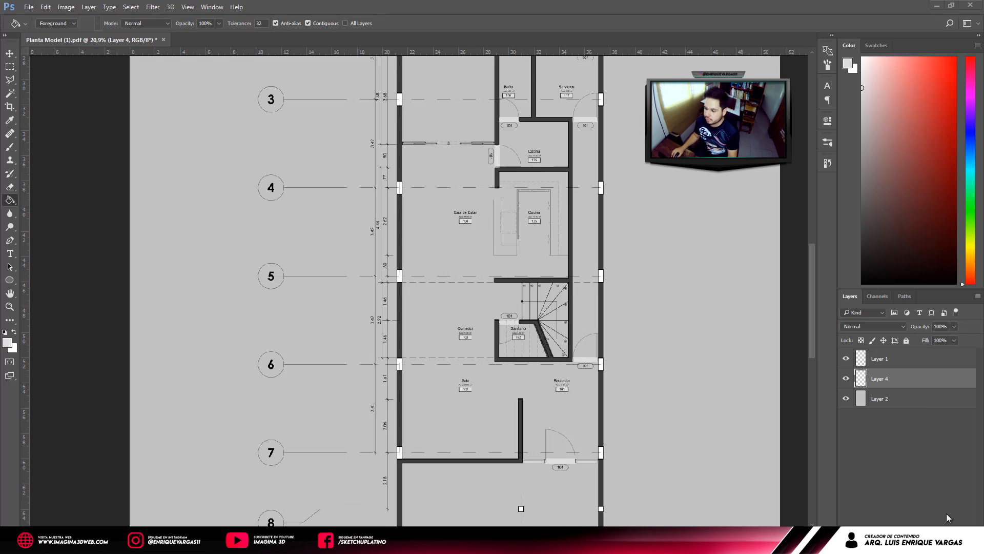
pyautogui.click(932, 530)
pyautogui.moveTo(927, 385); pyautogui.dragTo(926, 410)
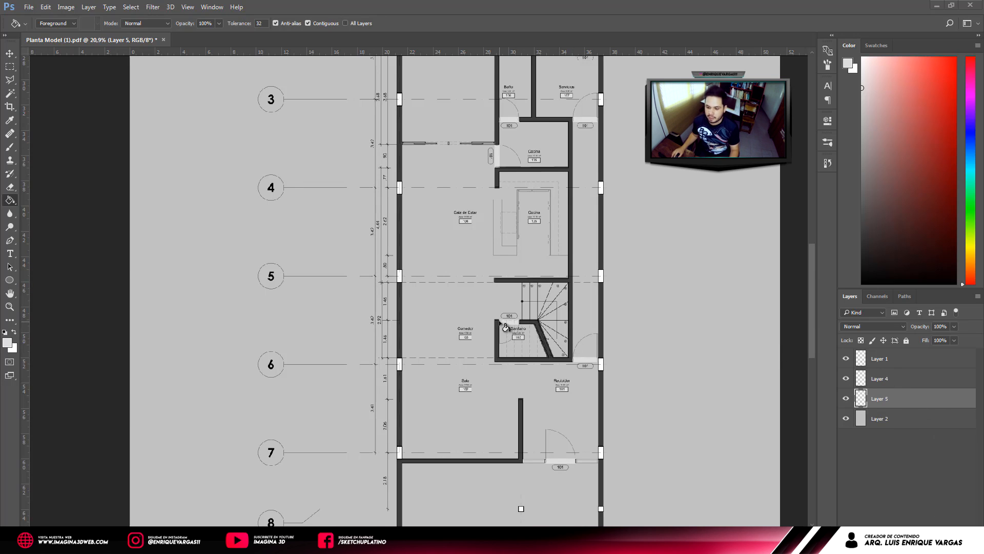
# Choose the 202 px marker-like brush preset for the Brush tool, and undo a light grey test stroke along axis 5.
pyautogui.press('b')
pyautogui.rightClick(487, 262)
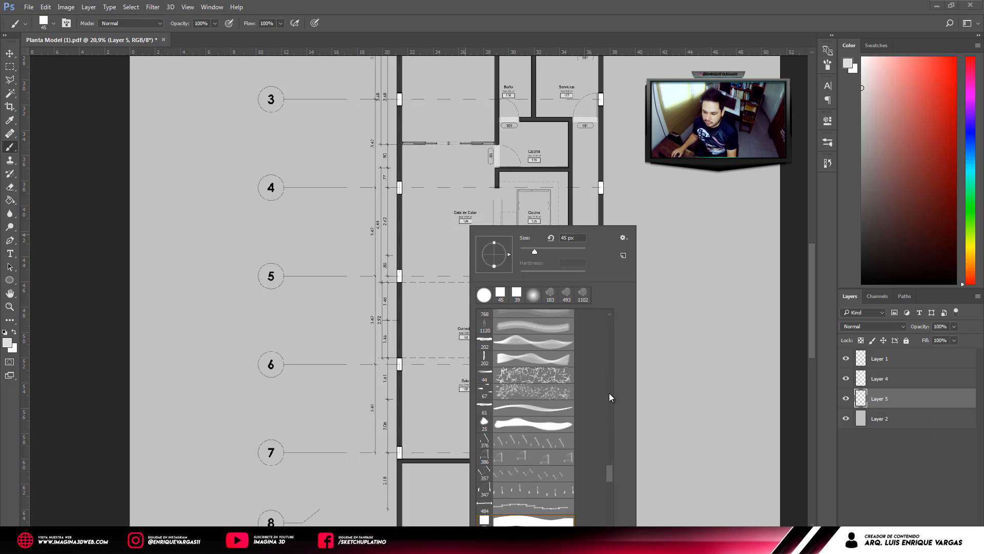
pyautogui.click(514, 365)
pyautogui.click(430, 272)
pyautogui.moveTo(425, 269); pyautogui.dragTo(505, 279)
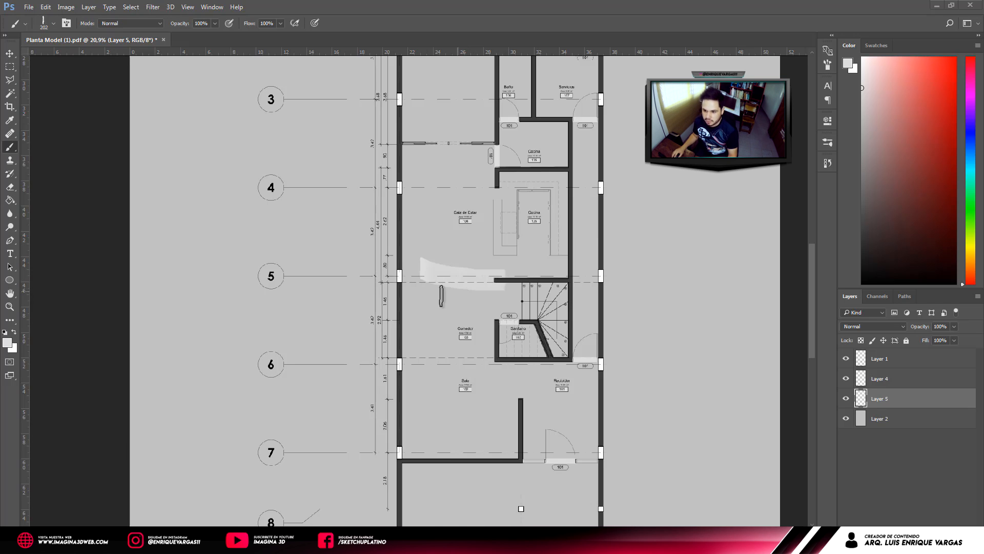
pyautogui.hotkey('ctrl', 'z')
# Set the foreground colour to a muted tan.
pyautogui.scroll(1, 439, 264)
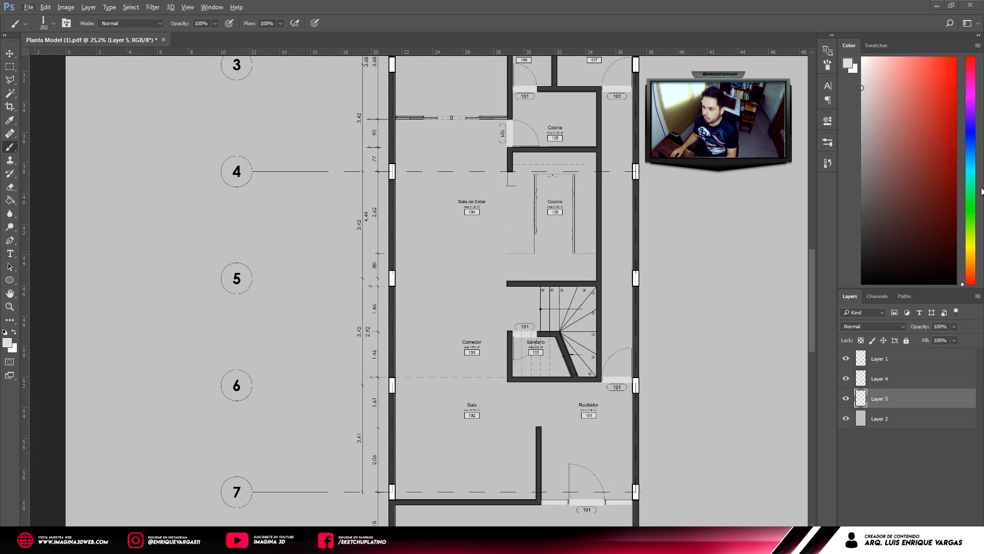
pyautogui.click(972, 252)
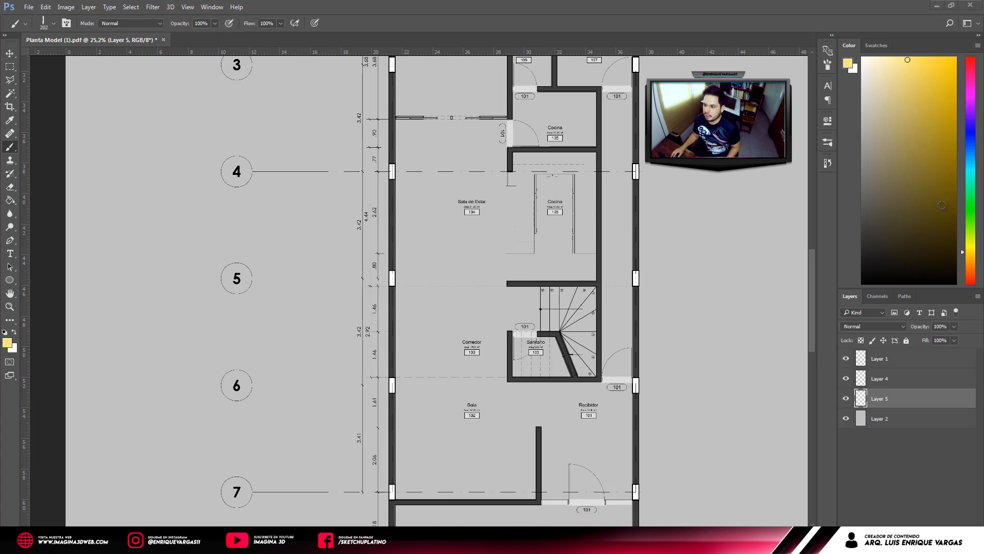
pyautogui.click(883, 111)
# Try out the tan brush with overlapping strokes around the axis 4 and 5 markers and the Sala de Estar, and clear the strokes.
pyautogui.click(214, 263)
pyautogui.keyDown('shift'); pyautogui.click(361, 285); pyautogui.keyUp('shift')
pyautogui.moveTo(202, 234); pyautogui.dragTo(369, 266)
pyautogui.moveTo(212, 254); pyautogui.dragTo(361, 278)
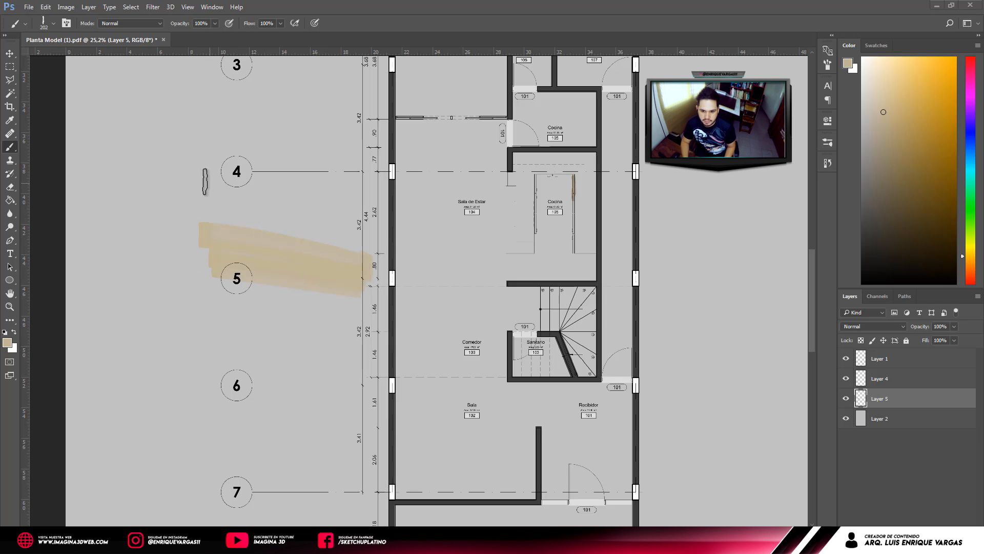
pyautogui.moveTo(145, 170); pyautogui.dragTo(369, 200)
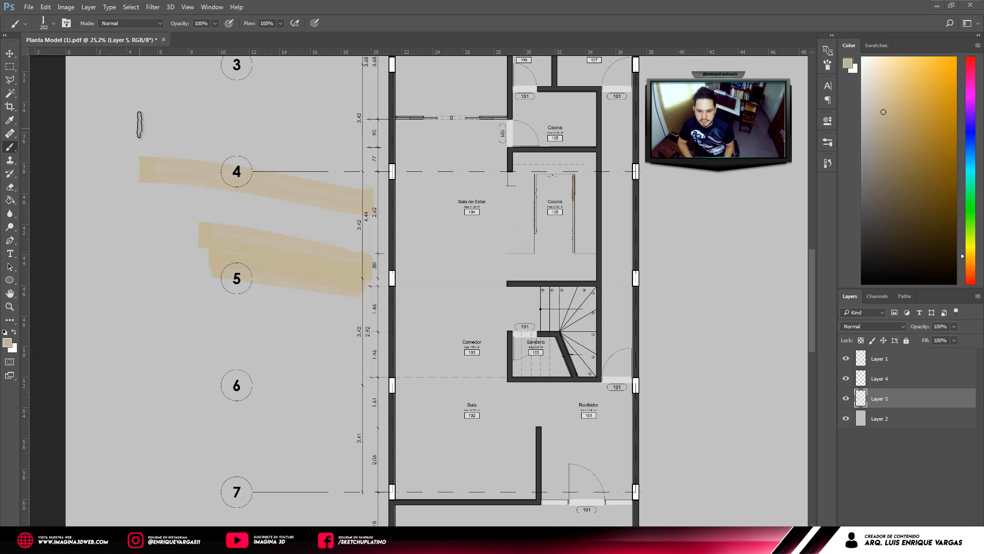
pyautogui.moveTo(127, 129); pyautogui.dragTo(393, 111)
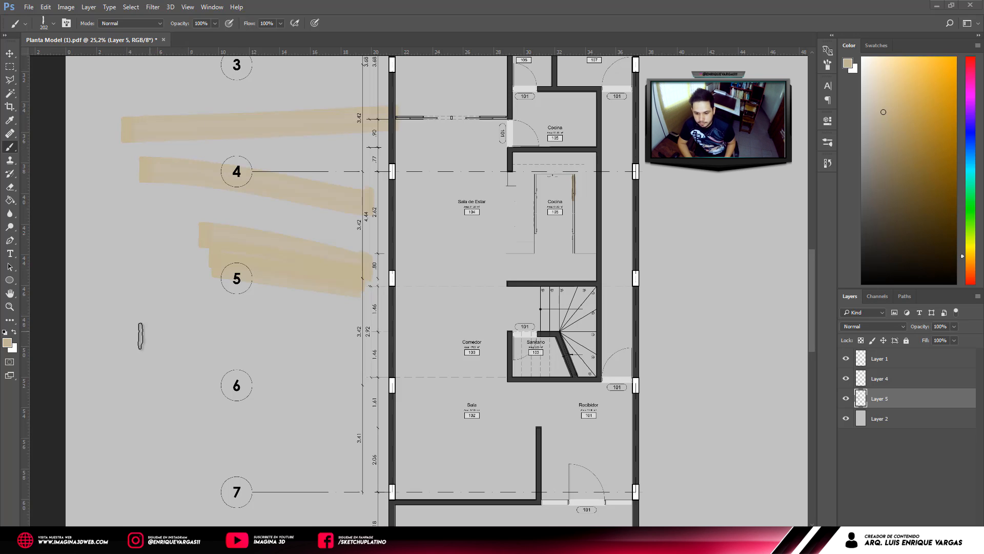
pyautogui.moveTo(129, 329); pyautogui.dragTo(425, 327)
pyautogui.moveTo(124, 362); pyautogui.dragTo(585, 353)
pyautogui.moveTo(142, 339); pyautogui.dragTo(472, 306)
pyautogui.moveTo(154, 291); pyautogui.dragTo(349, 297)
pyautogui.moveTo(239, 292)
pyautogui.mouseDown()
pyautogui.moveTo(90, 263)
pyautogui.moveTo(303, 271)
pyautogui.moveTo(71, 230)
pyautogui.moveTo(313, 231)
pyautogui.moveTo(134, 219)
pyautogui.moveTo(99, 205)
pyautogui.moveTo(315, 209)
pyautogui.moveTo(107, 187)
pyautogui.moveTo(339, 192)
pyautogui.moveTo(289, 170)
pyautogui.moveTo(137, 144)
pyautogui.moveTo(354, 134)
pyautogui.moveTo(144, 101)
pyautogui.moveTo(233, 103)
pyautogui.moveTo(334, 167)
pyautogui.mouseUp()
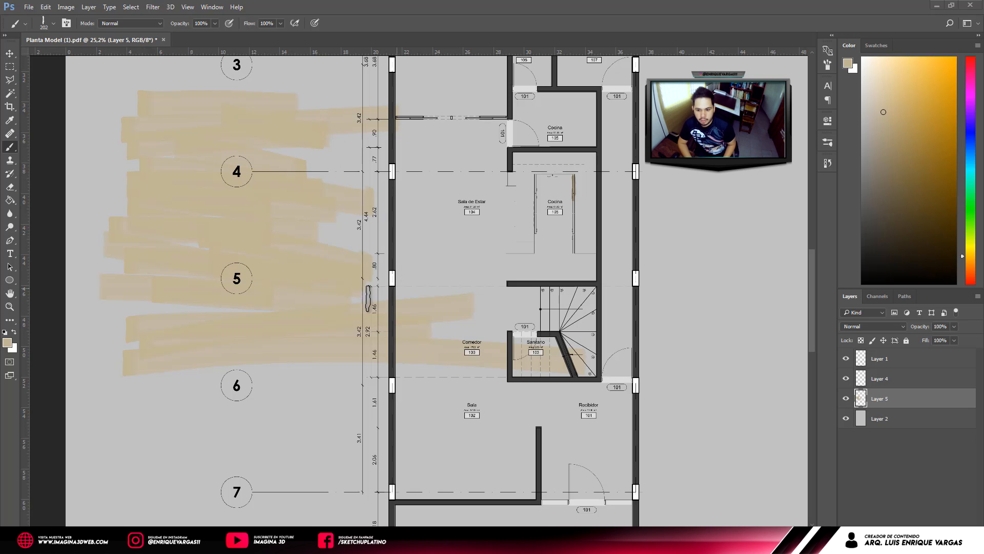
pyautogui.moveTo(440, 296)
pyautogui.mouseDown()
pyautogui.moveTo(292, 289)
pyautogui.moveTo(428, 300)
pyautogui.moveTo(390, 298)
pyautogui.moveTo(402, 282)
pyautogui.moveTo(391, 271)
pyautogui.moveTo(450, 217)
pyautogui.mouseUp()
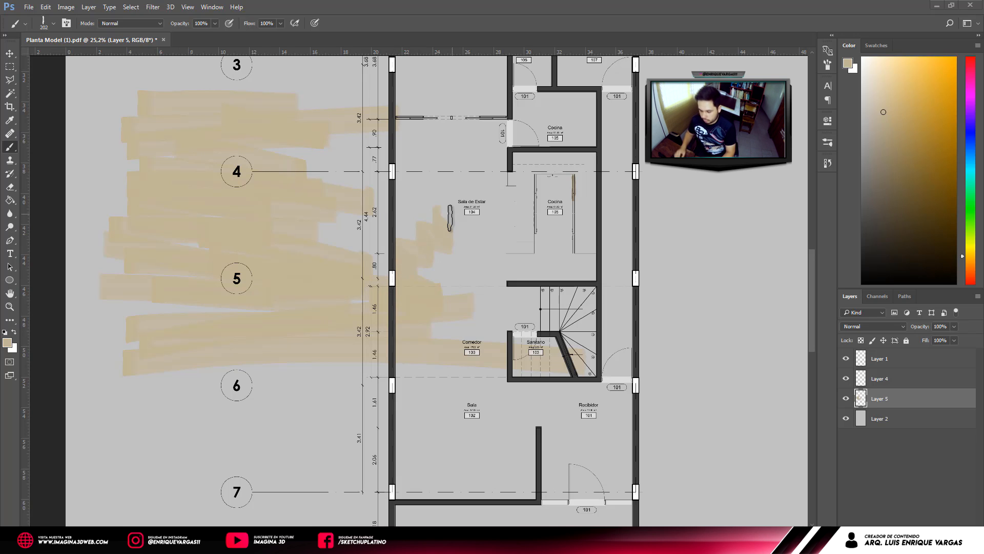
pyautogui.press('Delete')
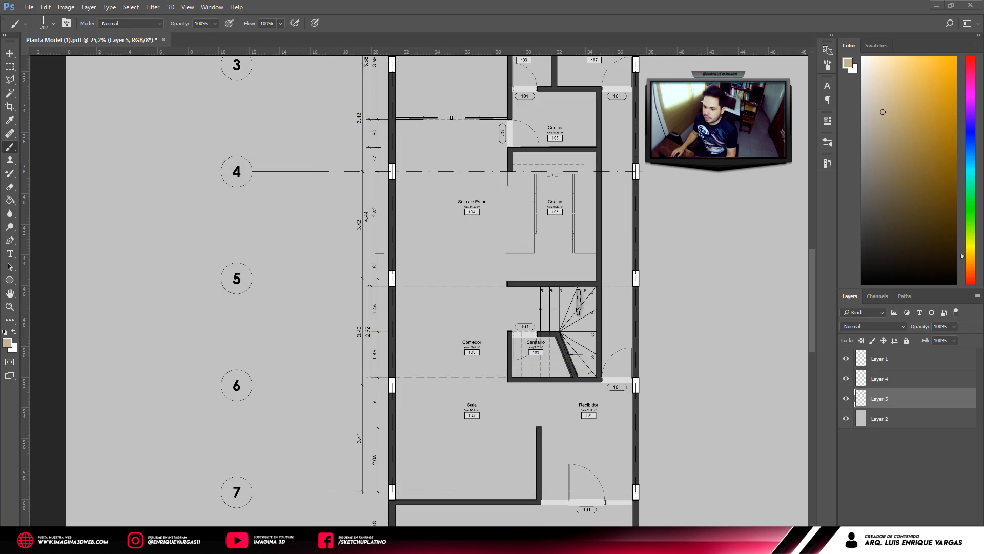
# Undo the last test stroke and set the brush size to 152 px.
pyautogui.hotkey('ctrl', 'z')
pyautogui.hscroll(2, 548, 260)
pyautogui.scroll(2, 579, 330)
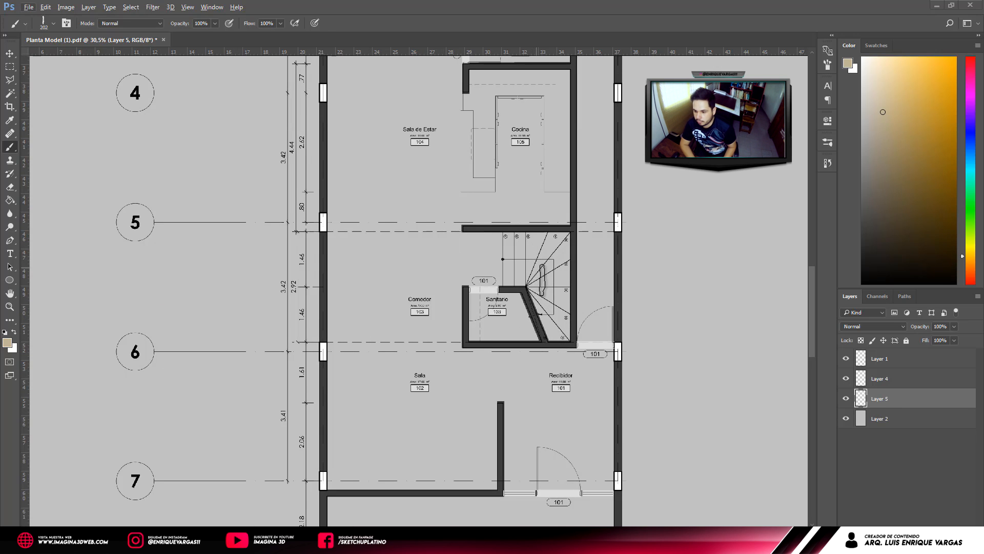
pyautogui.rightClick(508, 277)
pyautogui.moveTo(631, 255); pyautogui.dragTo(620, 251)
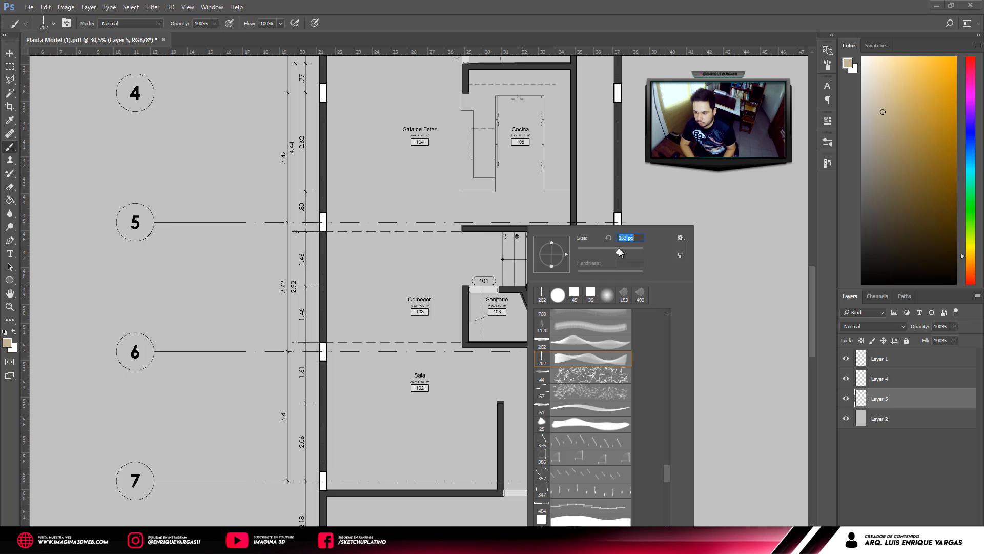
pyautogui.press('Return')
# Try painting freehand tan strokes across the Comedor, Sanitario and staircase between axes 5 and 6.
pyautogui.moveTo(549, 297)
pyautogui.mouseDown()
pyautogui.moveTo(307, 302)
pyautogui.moveTo(391, 320)
pyautogui.mouseUp()
pyautogui.moveTo(325, 346)
pyautogui.mouseDown()
pyautogui.moveTo(519, 345)
pyautogui.moveTo(323, 337)
pyautogui.moveTo(598, 345)
pyautogui.moveTo(498, 343)
pyautogui.moveTo(487, 332)
pyautogui.moveTo(620, 323)
pyautogui.moveTo(546, 308)
pyautogui.moveTo(592, 299)
pyautogui.moveTo(573, 298)
pyautogui.moveTo(621, 306)
pyautogui.moveTo(562, 290)
pyautogui.moveTo(612, 289)
pyautogui.mouseUp()
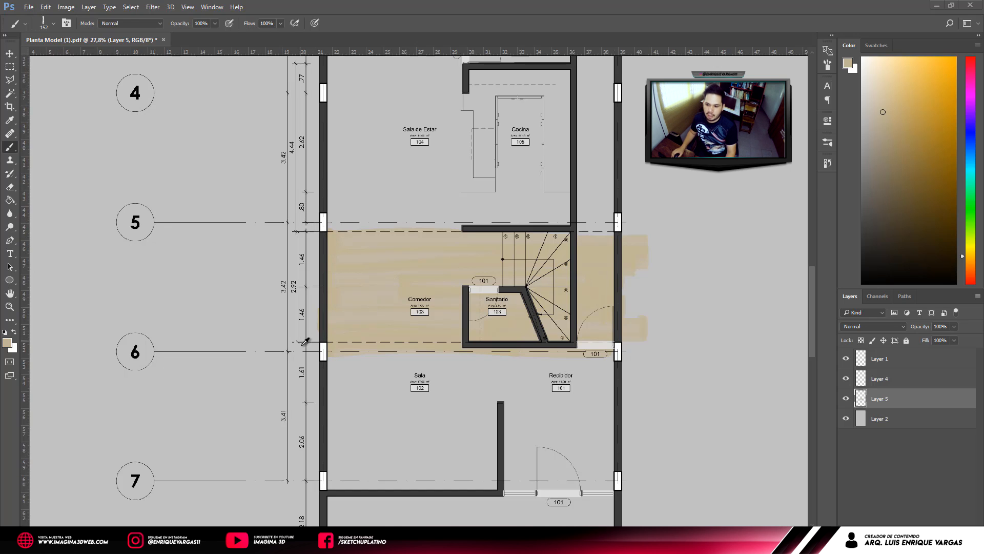
pyautogui.scroll(-2, 300, 339)
pyautogui.scroll(1, 454, 126)
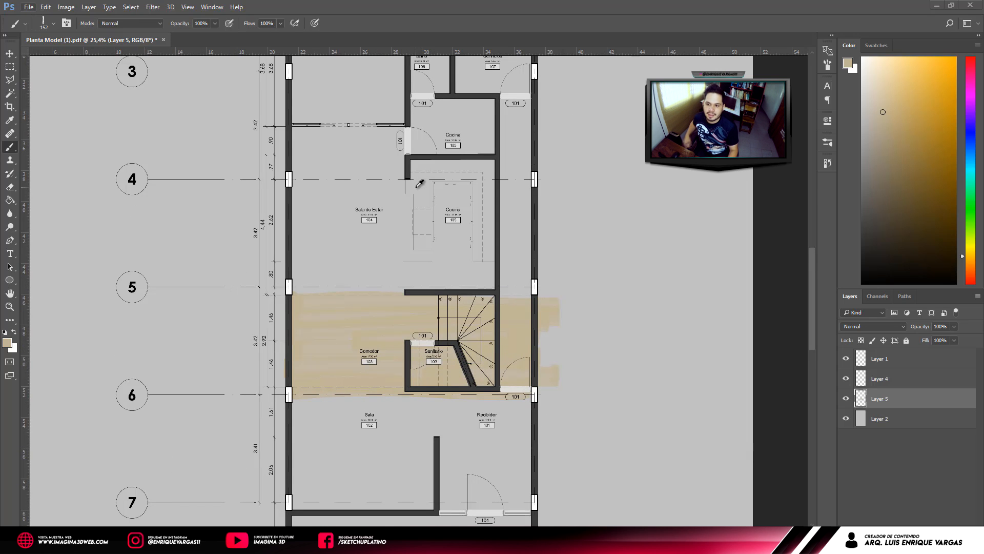
pyautogui.moveTo(531, 286)
pyautogui.mouseDown()
pyautogui.moveTo(366, 270)
pyautogui.moveTo(298, 293)
pyautogui.mouseUp()
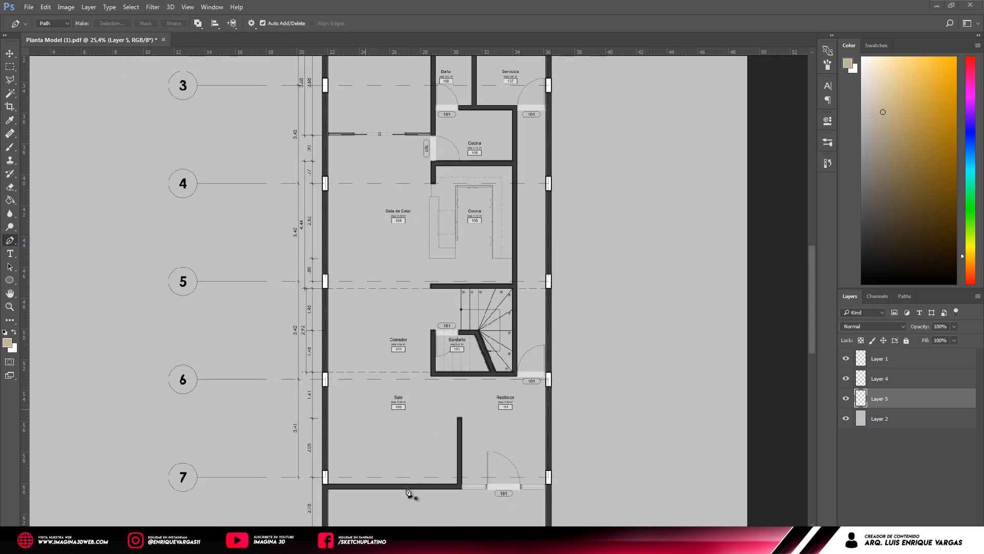
# Draw five separate straight horizontal Pen paths from wall to wall across the Sala and Recibidor, between axes 6 and 7.
pyautogui.scroll(1, 401, 481)
pyautogui.scroll(2, 401, 480)
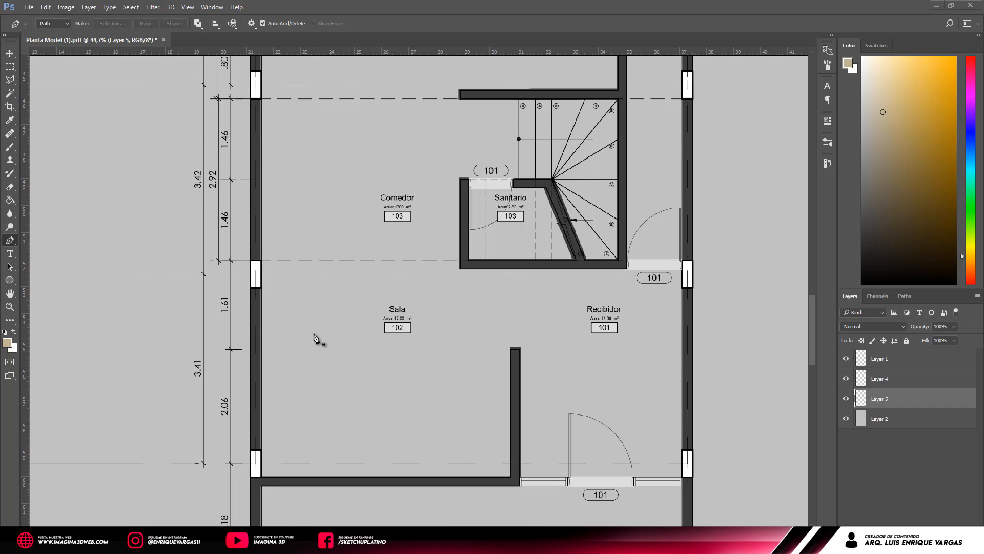
pyautogui.click(265, 278)
pyautogui.keyDown('shift'); pyautogui.click(669, 296); pyautogui.keyUp('shift')
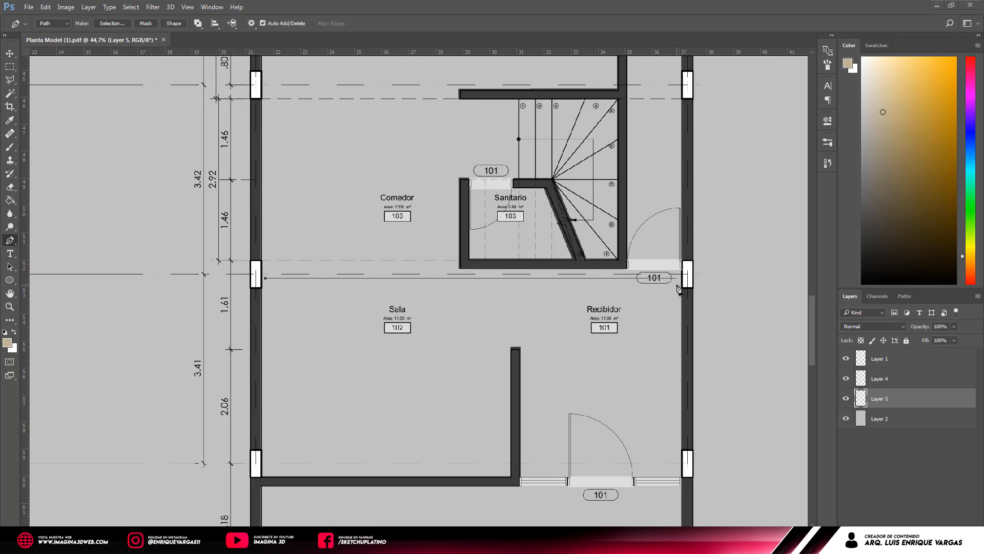
pyautogui.click(681, 299)
pyautogui.keyDown('shift'); pyautogui.click(279, 308); pyautogui.keyUp('shift')
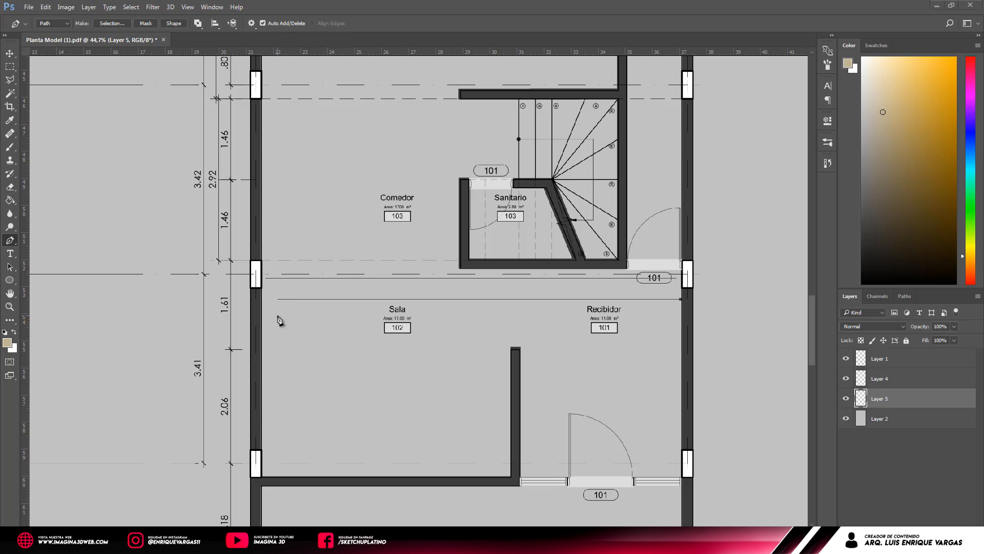
pyautogui.click(263, 349)
pyautogui.keyDown('shift'); pyautogui.click(678, 361); pyautogui.keyUp('shift')
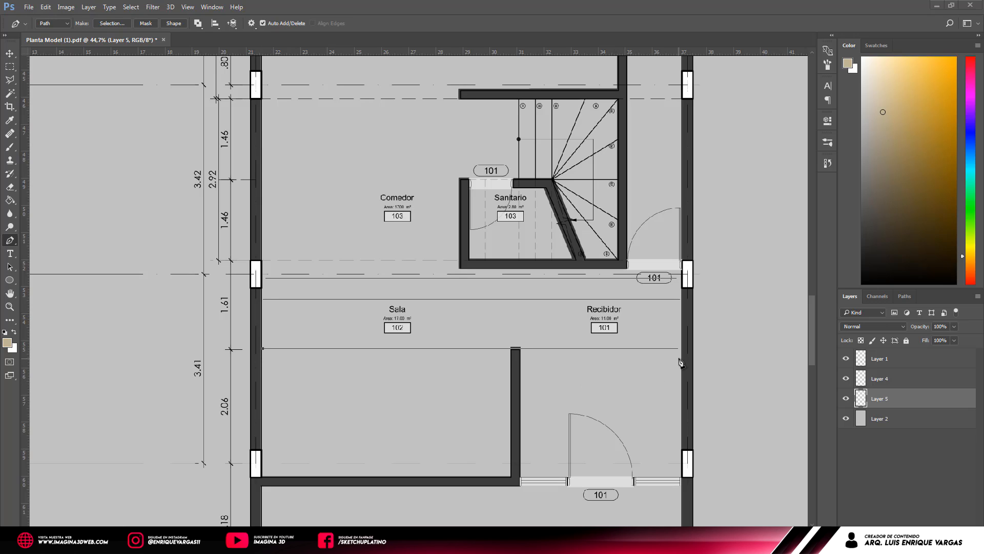
pyautogui.click(680, 385)
pyautogui.keyDown('shift'); pyautogui.click(267, 407); pyautogui.keyUp('shift')
pyautogui.moveTo(263, 408); pyautogui.dragTo(272, 408)
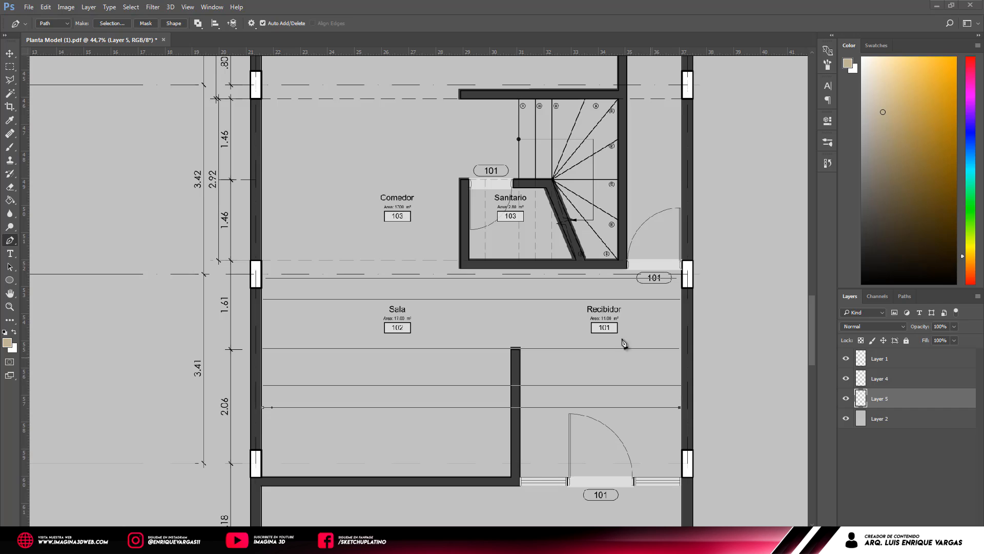
# Set the brush size to 120 px, stroke the Sala and Recibidor paths in tan, and dismiss the paths.
pyautogui.press('b')
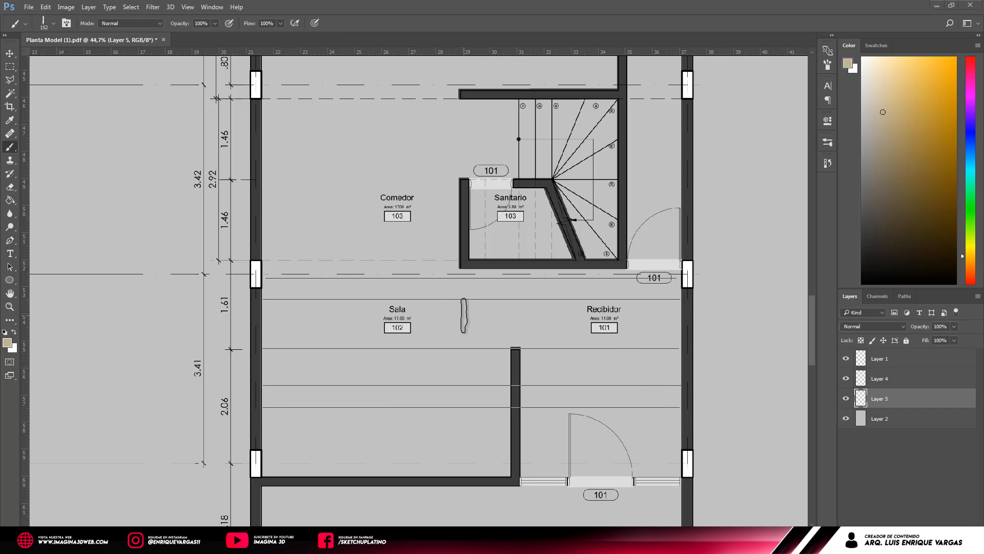
pyautogui.rightClick(488, 320)
pyautogui.click(553, 251)
pyautogui.press('Return')
pyautogui.press('Return')
pyautogui.press('p')
pyautogui.press('Return')
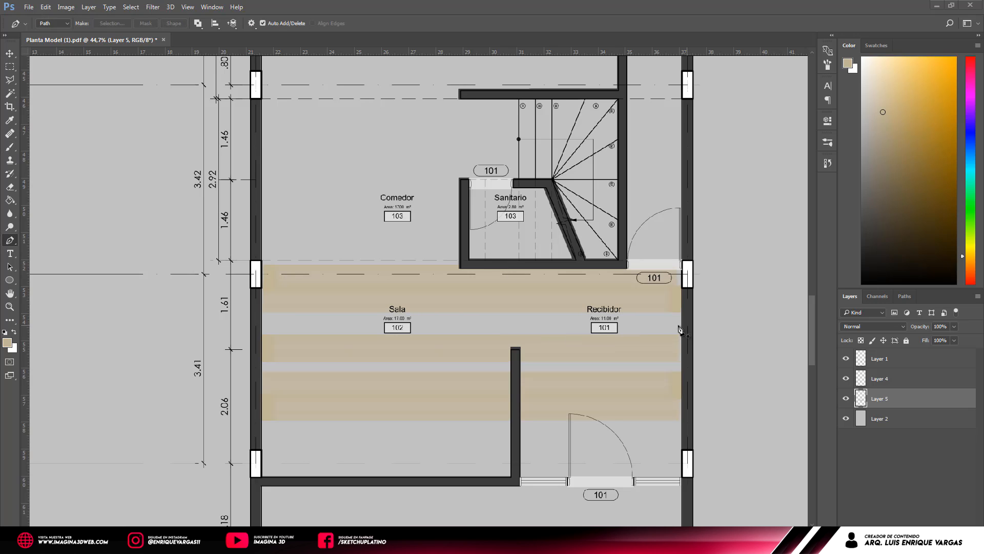
# Draw three horizontal Pen paths across the Sala and Recibidor, two over the uncoloured gaps and one just below axis 6.
pyautogui.click(683, 324)
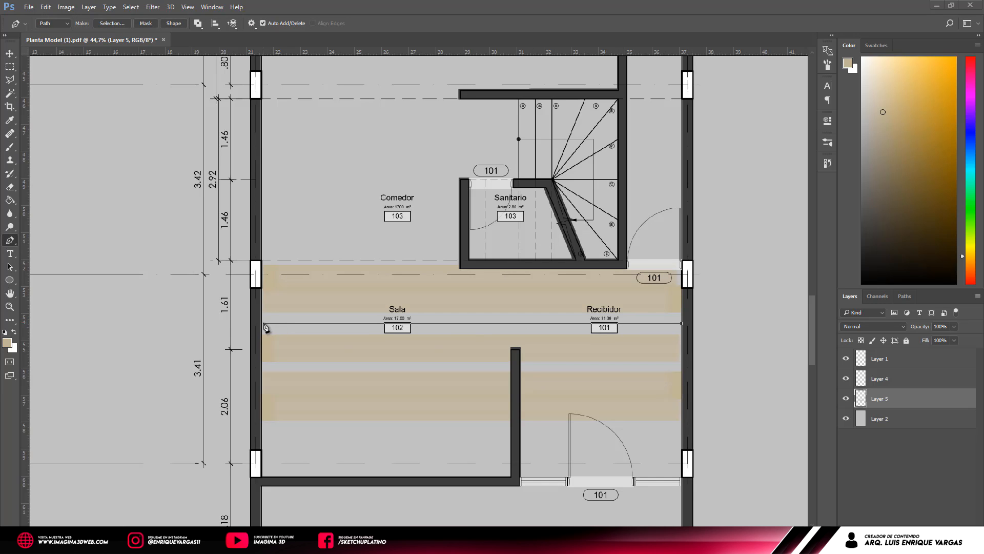
pyautogui.click(264, 323)
pyautogui.press('Escape')
pyautogui.click(263, 366)
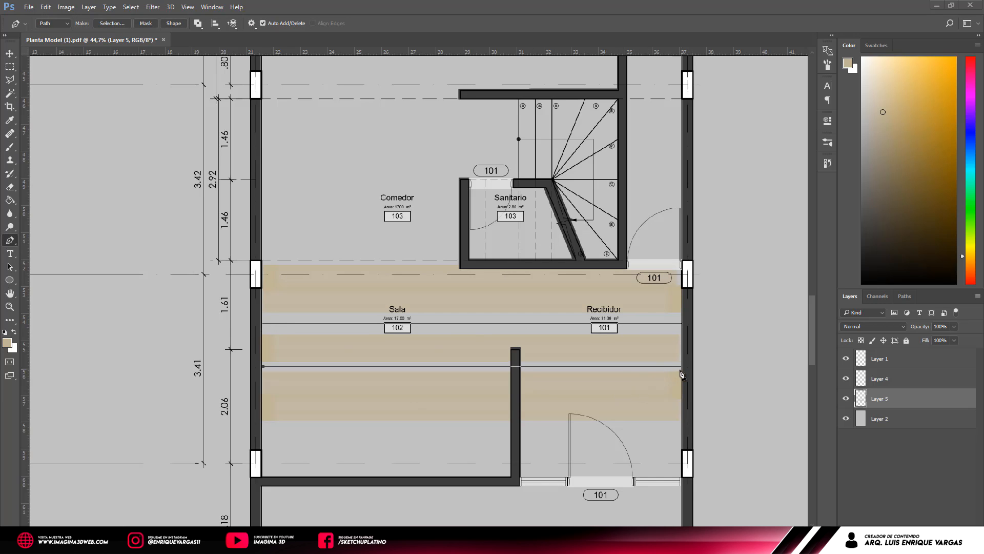
pyautogui.click(682, 277)
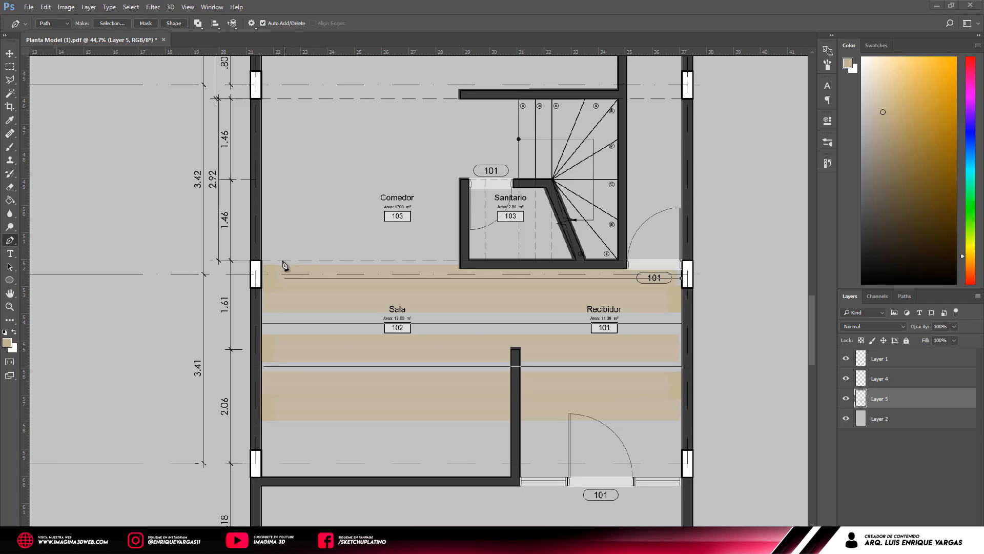
# Draw two horizontal Pen paths across the lower Comedor, from the exterior wall to the Sanitario wall just above axis 6.
pyautogui.click(263, 254)
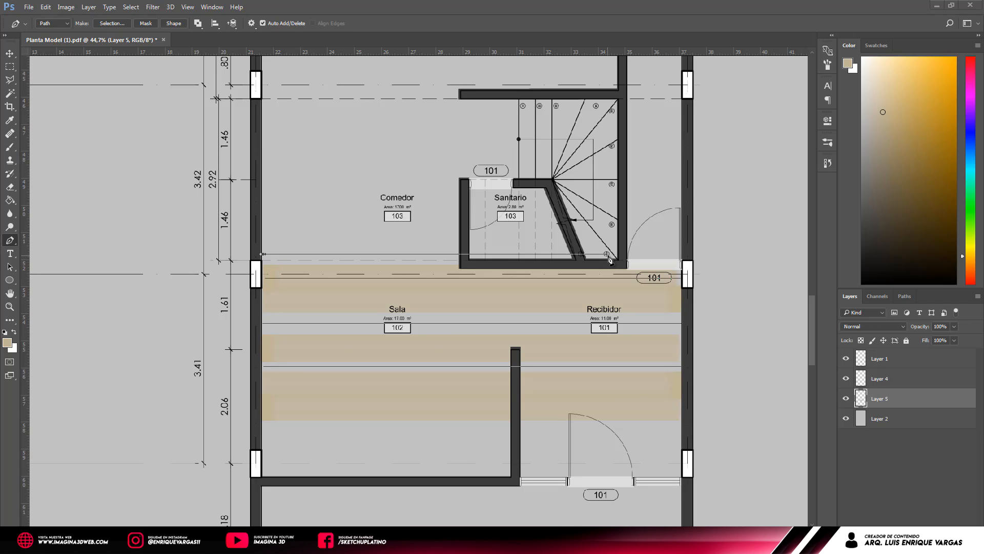
pyautogui.click(472, 254)
pyautogui.press('Escape')
pyautogui.click(262, 233)
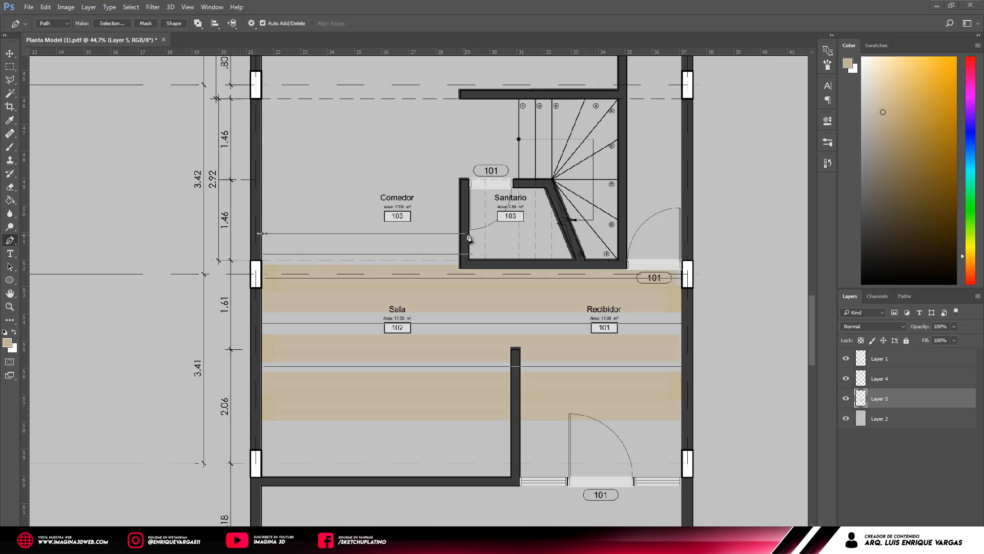
pyautogui.click(466, 234)
pyautogui.press('Escape')
# Draw spaced horizontal Pen paths over the upper Comedor, from the Sanitario doorway and first stair riser to the exterior wall.
pyautogui.click(469, 193)
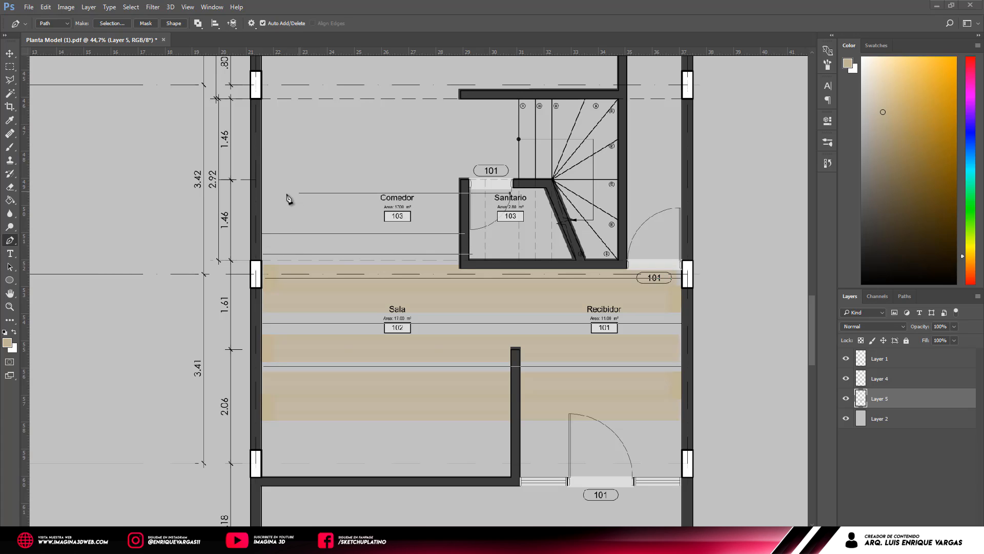
pyautogui.click(262, 160)
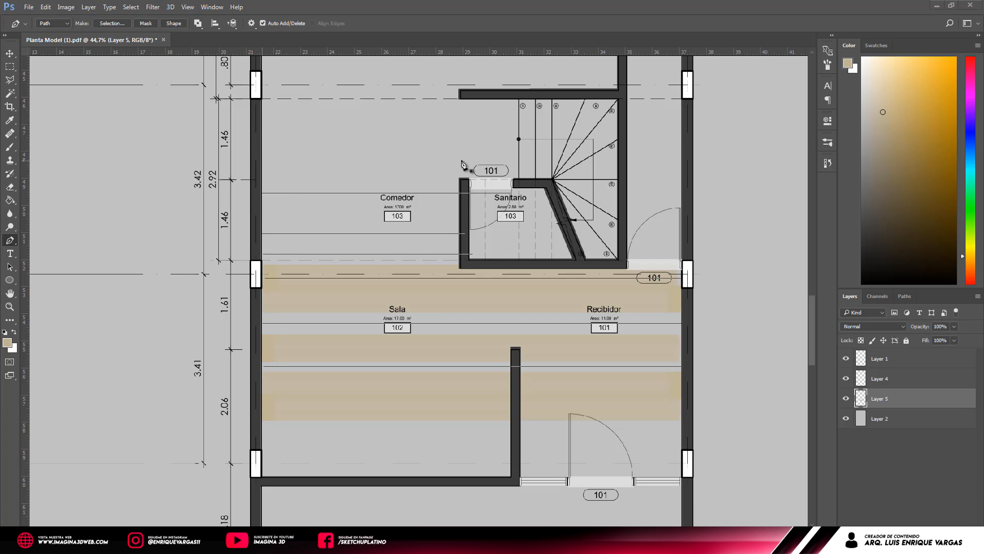
pyautogui.click(518, 121)
pyautogui.click(264, 122)
pyautogui.press('Escape')
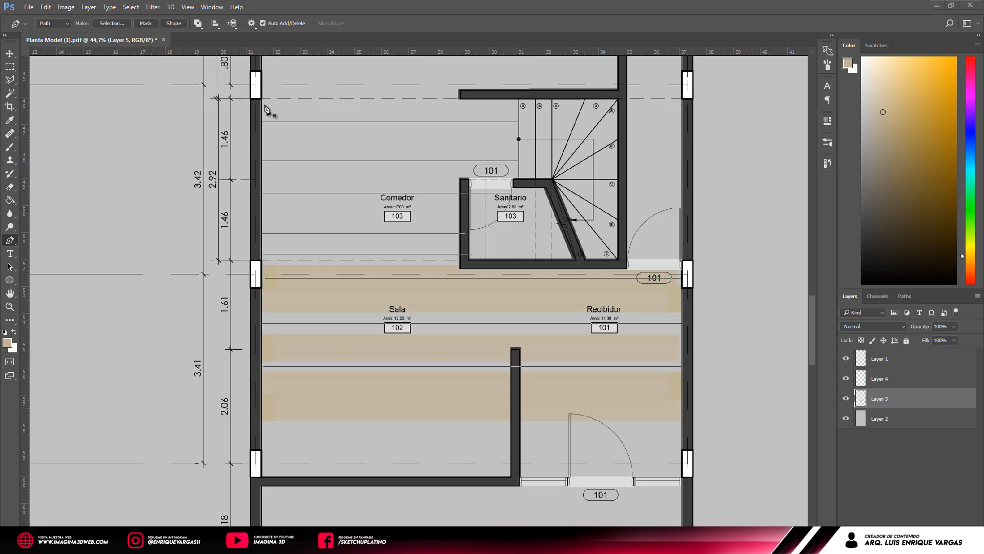
pyautogui.click(264, 101)
pyautogui.press('Escape')
# Draw two horizontal Pen paths across the lower Sala between the exterior wall and the partition beside the Recibidor.
pyautogui.click(262, 426)
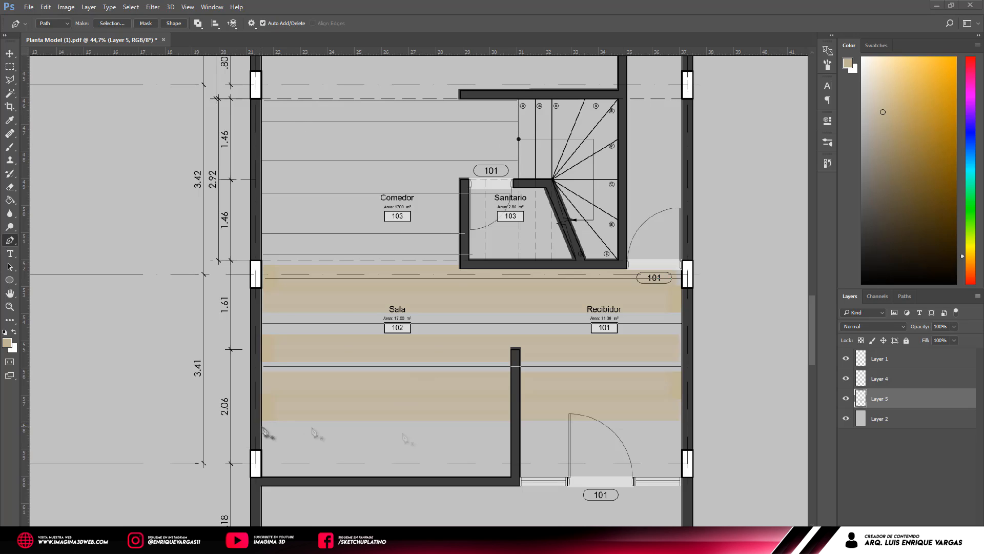
pyautogui.keyDown('shift'); pyautogui.click(508, 428); pyautogui.keyUp('shift')
pyautogui.press('Escape')
pyautogui.click(511, 452)
pyautogui.keyDown('shift'); pyautogui.click(263, 453); pyautogui.keyUp('shift')
pyautogui.press('Escape')
# Draw a full-width horizontal Pen path just above the front wall and two shorter ones across the Recibidor's entrance door area.
pyautogui.click(263, 468)
pyautogui.keyDown('shift'); pyautogui.click(680, 472); pyautogui.keyUp('shift')
pyautogui.press('Escape')
pyautogui.click(681, 458)
pyautogui.keyDown('shift'); pyautogui.click(521, 457); pyautogui.keyUp('shift')
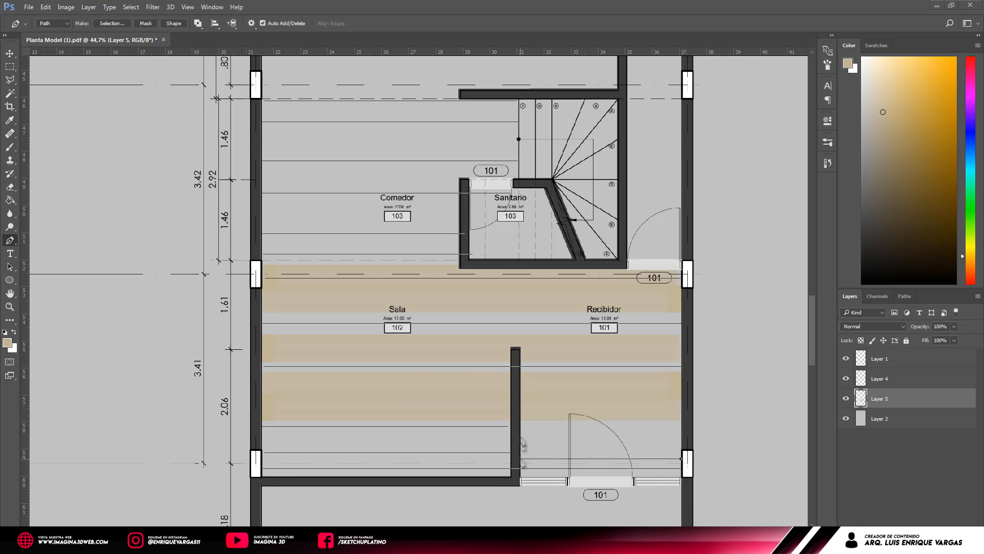
pyautogui.click(521, 434)
pyautogui.keyDown('shift'); pyautogui.click(680, 437); pyautogui.keyUp('shift')
# Stroke the Comedor, Sala and Recibidor paths with the tan brush and dismiss the paths.
pyautogui.press('b')
pyautogui.press('Return')
pyautogui.press('p')
pyautogui.press('Escape')
pyautogui.press('b')
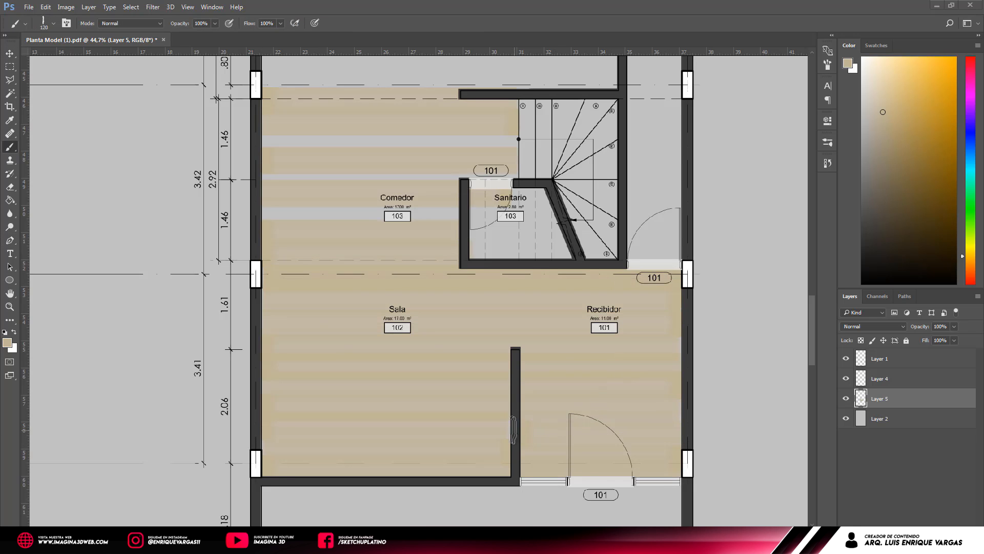
# Draw horizontal Pen paths over the two lower uncoloured gaps in the Comedor, extending the upper one across the staircase.
pyautogui.scroll(-4, 548, 448)
pyautogui.scroll(4, 493, 280)
pyautogui.press('p')
pyautogui.click(522, 394)
pyautogui.keyDown('shift'); pyautogui.click(324, 394); pyautogui.keyUp('shift')
pyautogui.press('Escape')
pyautogui.click(325, 355)
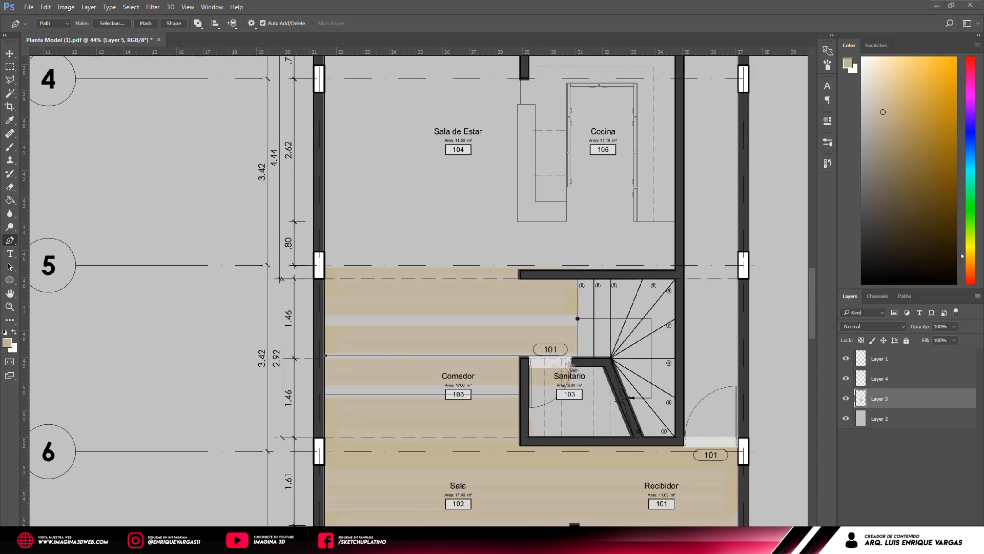
pyautogui.keyDown('shift'); pyautogui.click(675, 356); pyautogui.keyUp('shift')
pyautogui.press('Escape')
# Draw three horizontal Pen paths across the upper Comedor and staircase, from the exterior wall to the stair's far wall.
pyautogui.click(672, 322)
pyautogui.keyDown('shift'); pyautogui.click(324, 323); pyautogui.keyUp('shift')
pyautogui.press('Escape')
pyautogui.click(327, 302)
pyautogui.keyDown('shift'); pyautogui.click(673, 302); pyautogui.keyUp('shift')
pyautogui.click(674, 288)
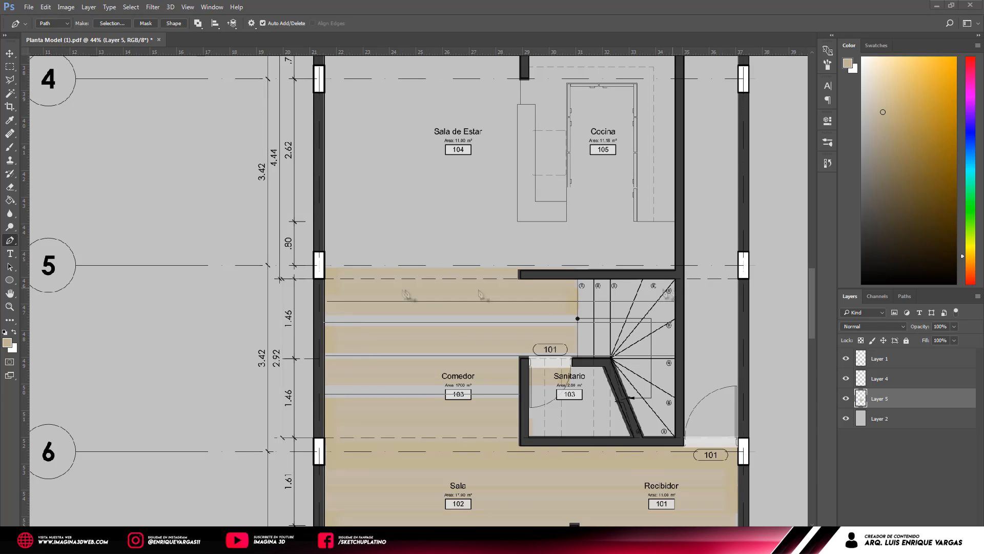
pyautogui.keyDown('shift'); pyautogui.click(325, 288); pyautogui.keyUp('shift')
# Draw two short horizontal Pen paths across the winding steps of the staircase beside the Sanitario.
pyautogui.click(676, 341)
pyautogui.keyDown('shift'); pyautogui.click(575, 340); pyautogui.keyUp('shift')
pyautogui.click(673, 376)
pyautogui.keyDown('shift'); pyautogui.click(613, 376); pyautogui.keyUp('shift')
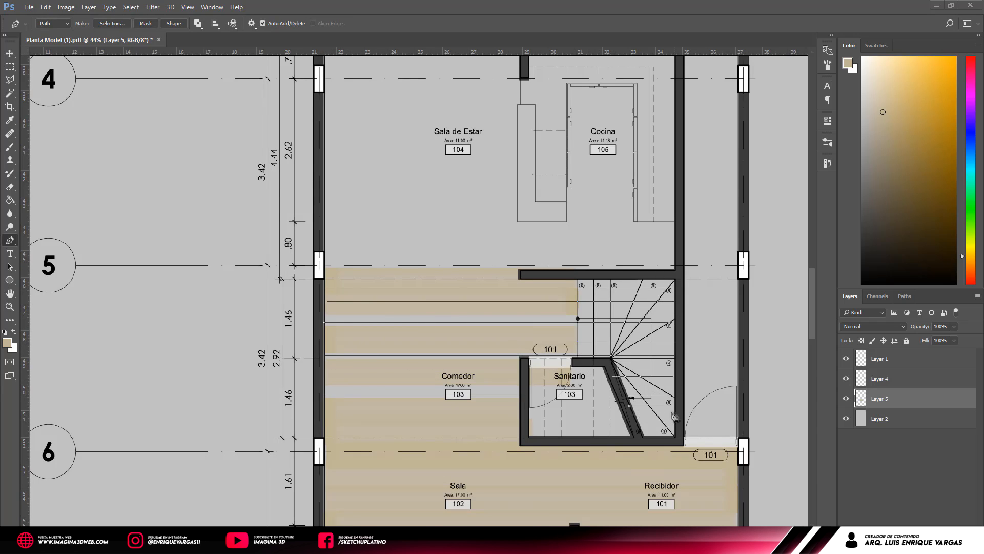
# Draw two horizontal Pen paths across the Sala de Estar and Cocina, one just below and one just above axis 4.
pyautogui.scroll(1, 328, 267)
pyautogui.scroll(5, 329, 279)
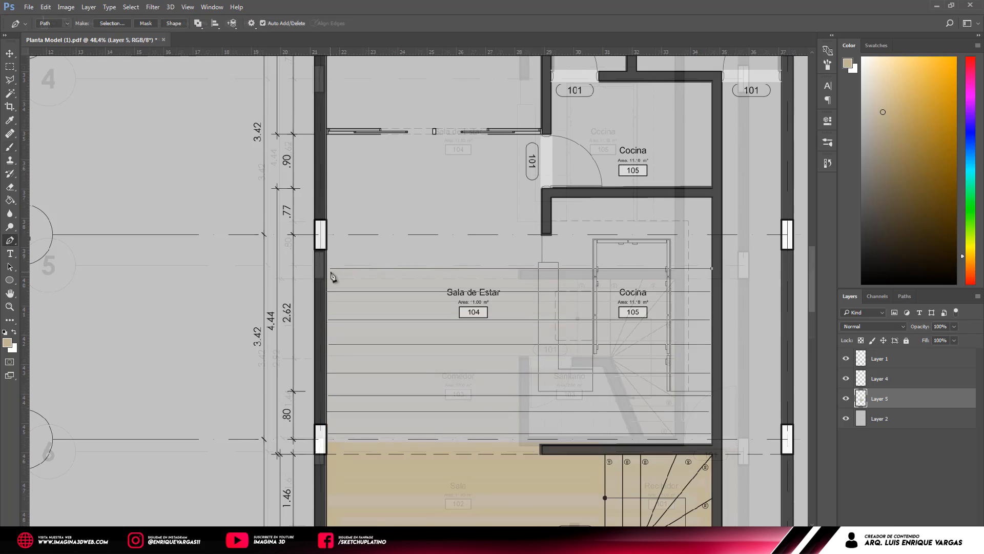
pyautogui.click(327, 238)
pyautogui.keyDown('shift'); pyautogui.click(706, 239); pyautogui.keyUp('shift')
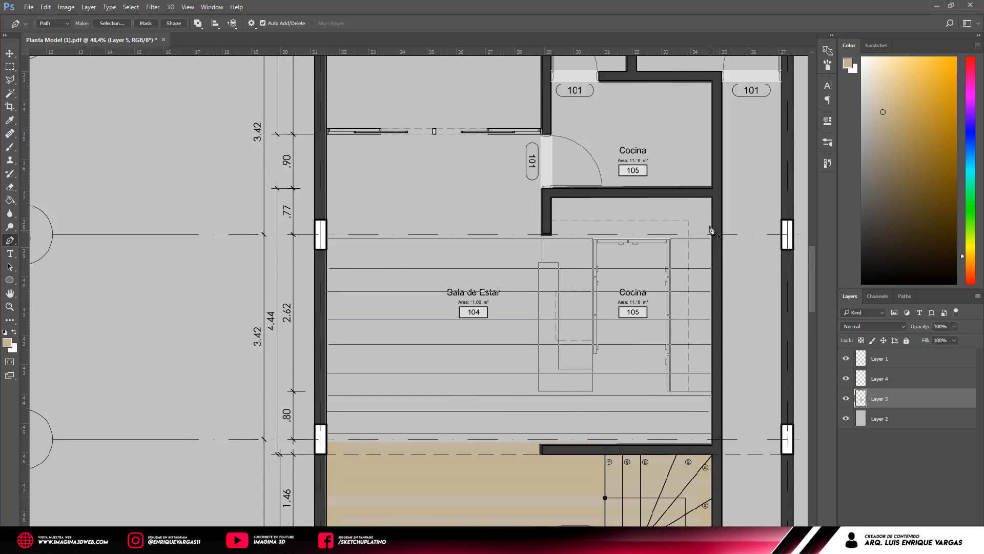
pyautogui.click(709, 221)
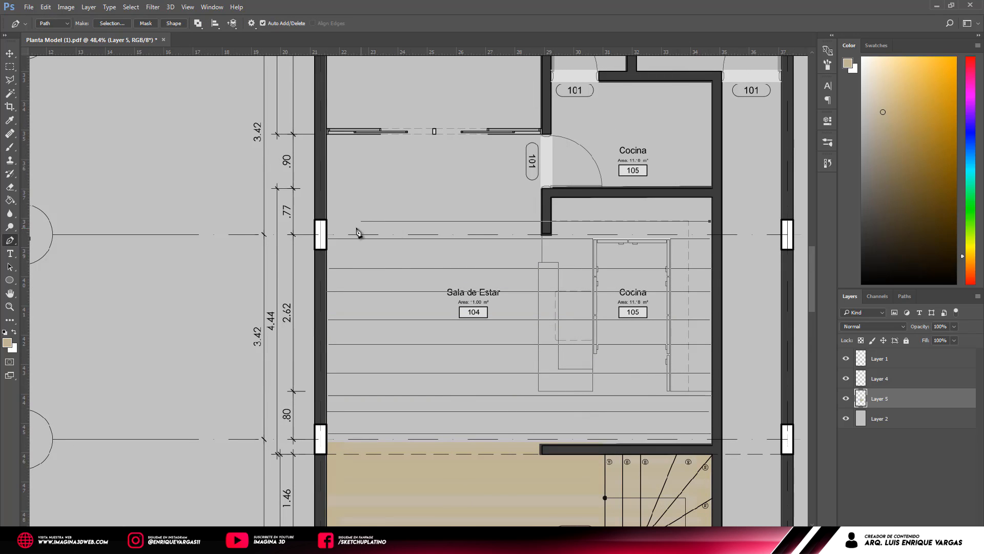
pyautogui.keyDown('shift'); pyautogui.click(328, 221); pyautogui.keyUp('shift')
# Continue the horizontal Pen paths across the upper Sala de Estar and small Cocina, up to the sliding door.
pyautogui.click(328, 193)
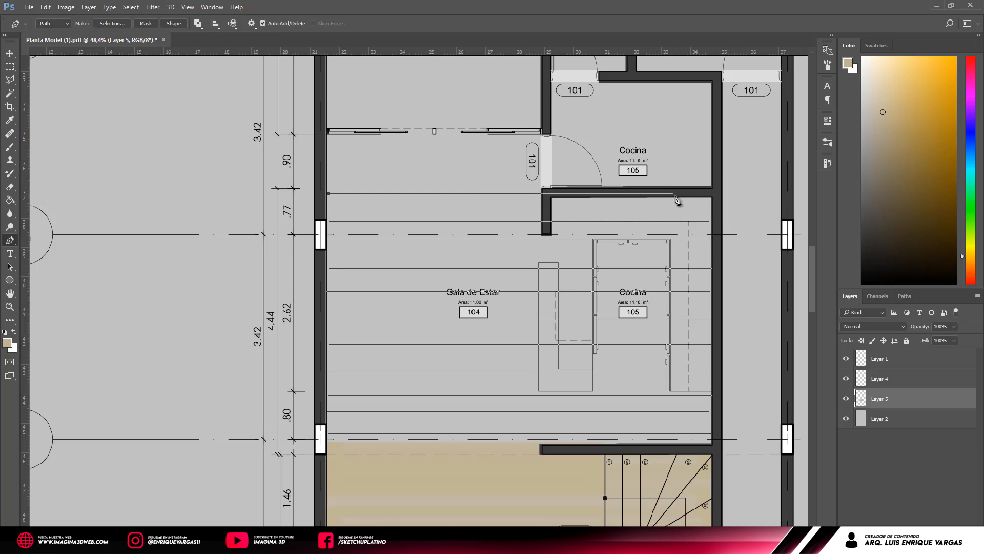
pyautogui.keyDown('shift'); pyautogui.click(714, 200); pyautogui.keyUp('shift')
pyautogui.click(711, 166)
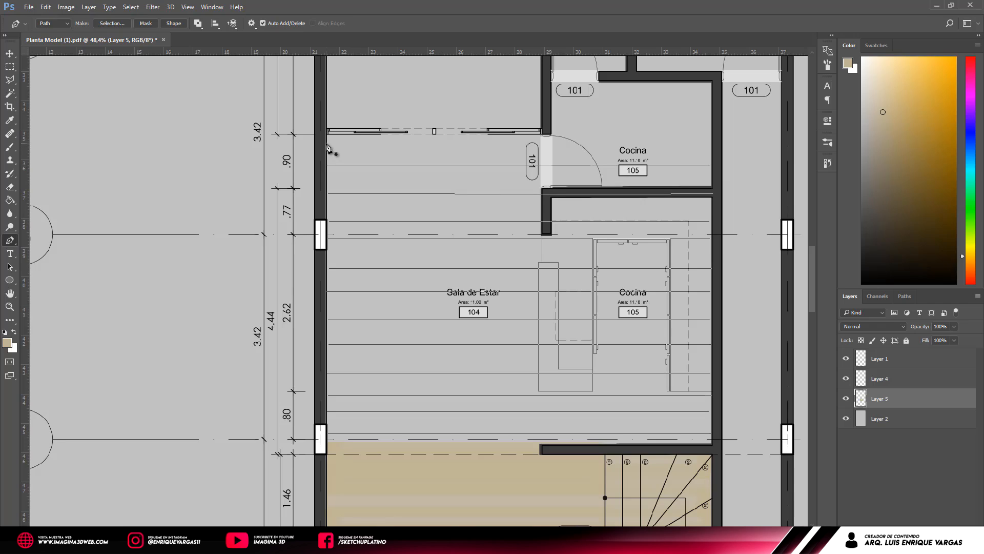
pyautogui.keyDown('shift'); pyautogui.click(710, 153); pyautogui.keyUp('shift')
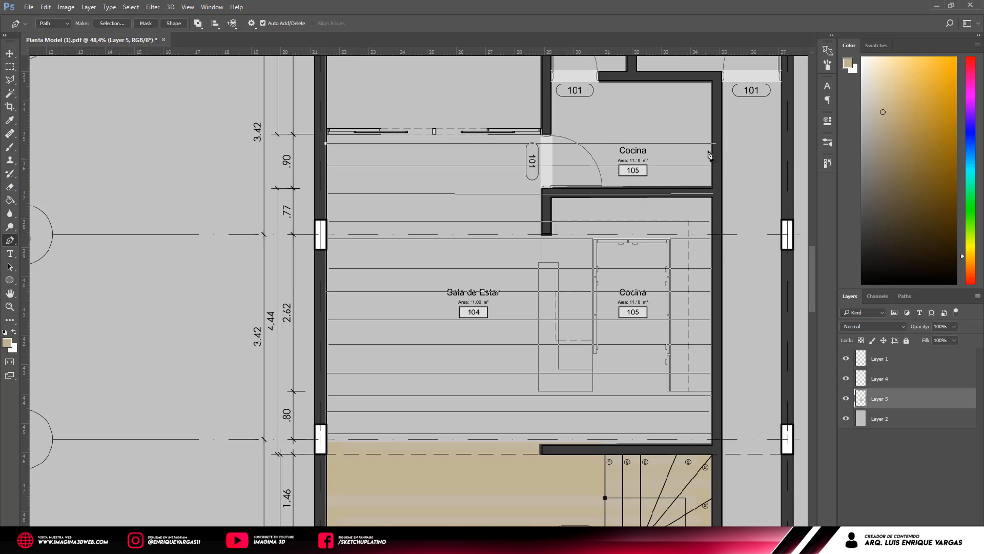
pyautogui.click(711, 125)
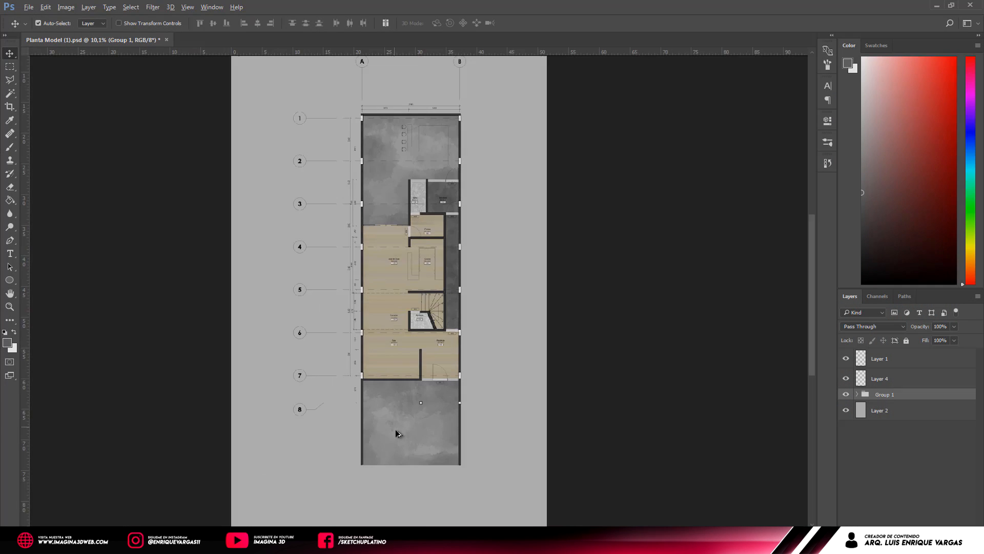
pyautogui.scroll(3, 396, 429)
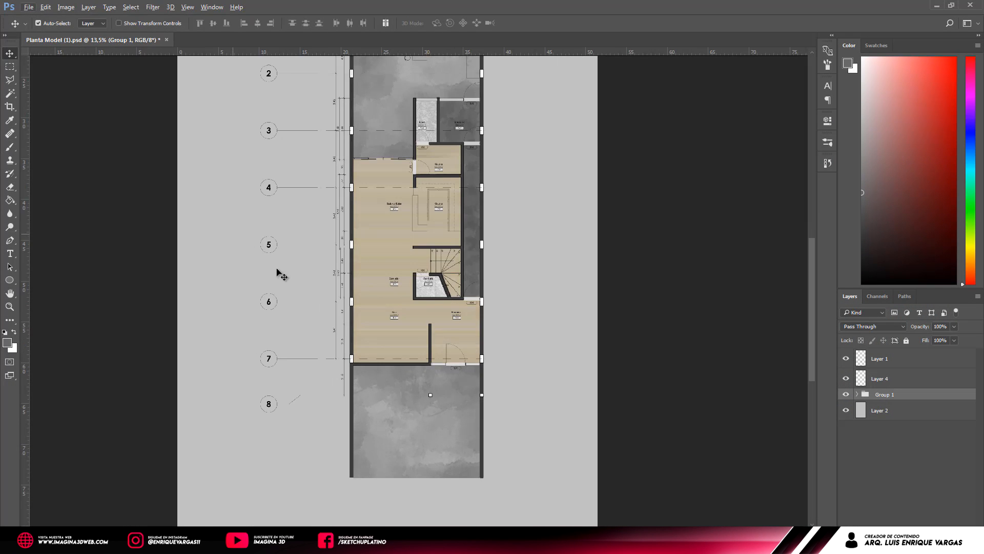
pyautogui.scroll(-2, 342, 382)
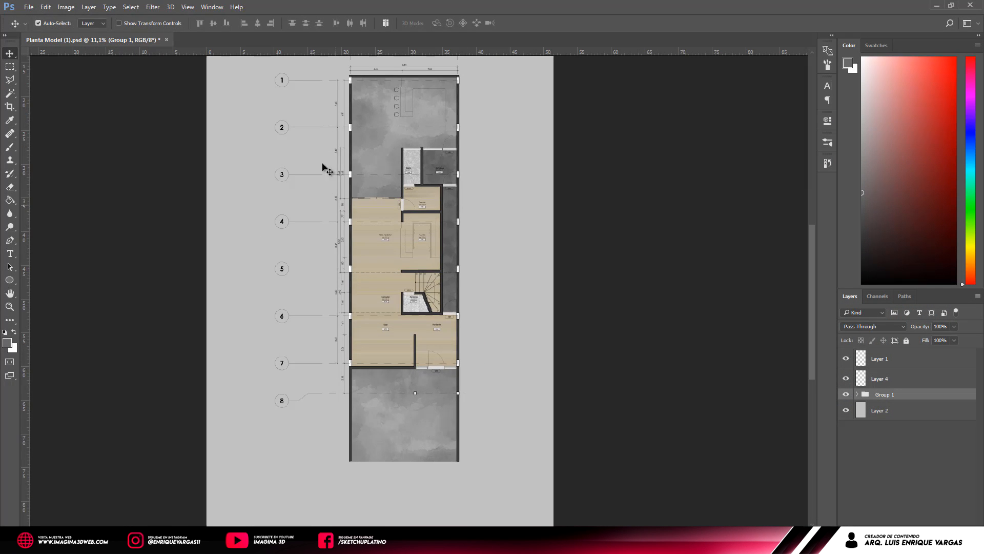
# Inside Group 1, add a new group above Layer 6 and create an empty layer in it.
pyautogui.click(856, 395)
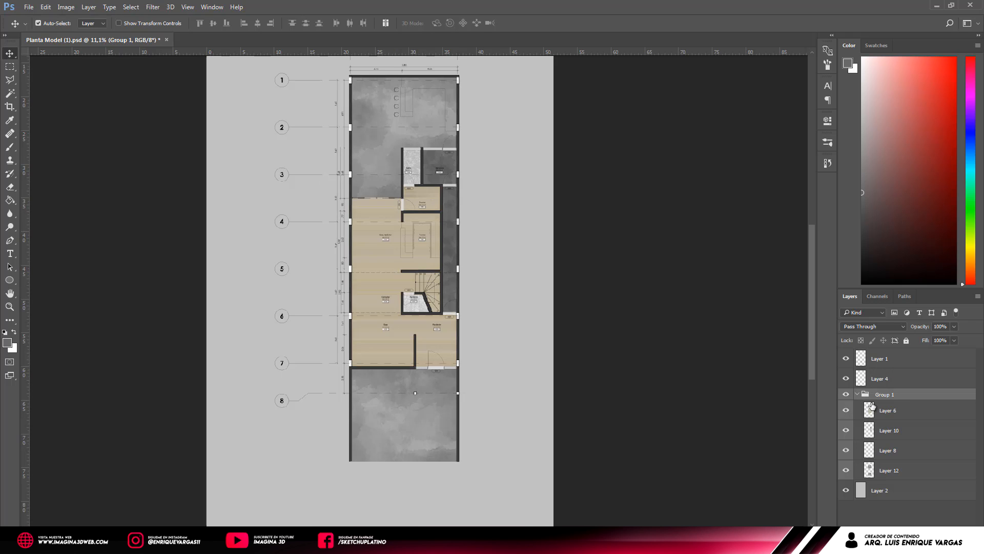
pyautogui.click(916, 413)
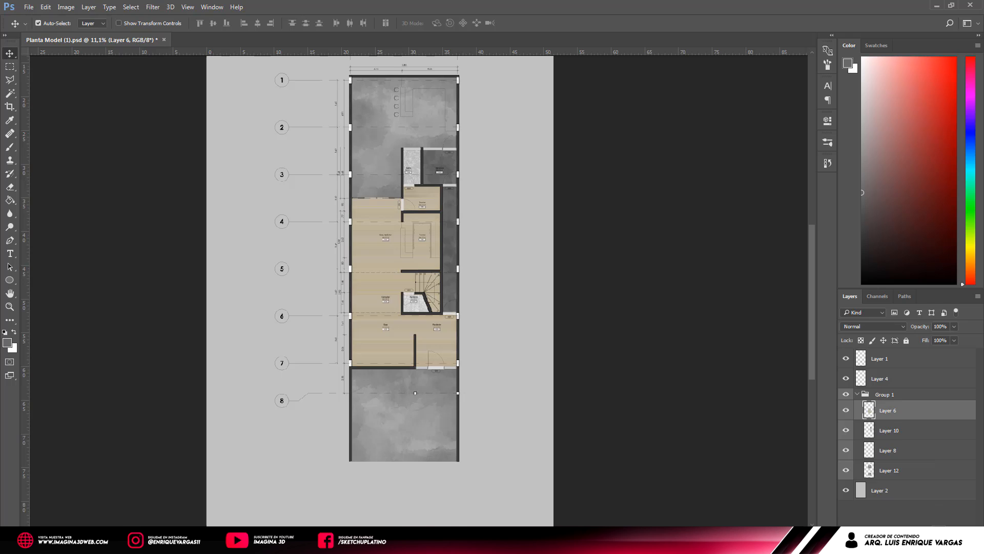
pyautogui.hotkey('ctrl', 'g')
pyautogui.click(952, 530)
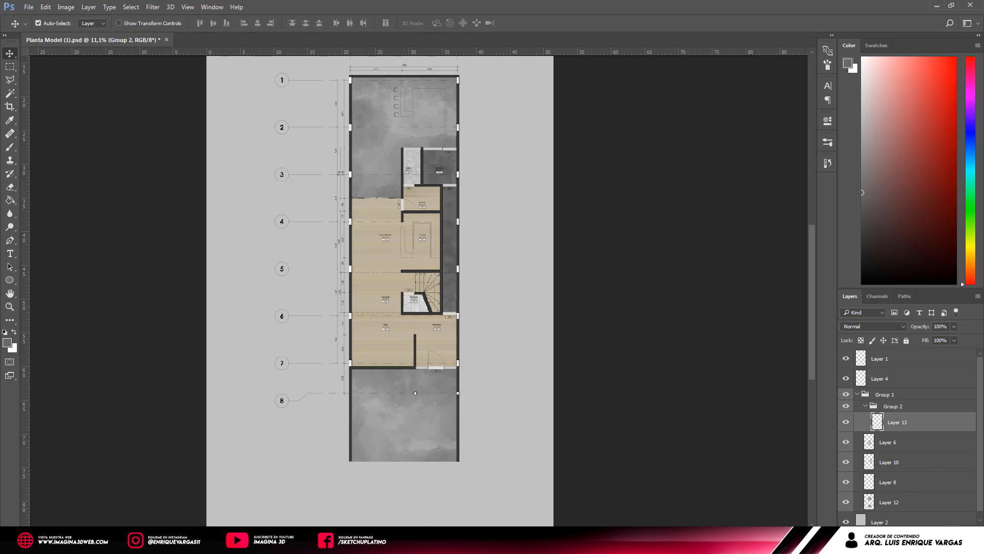
# Set the foreground colour to black and the new layer's blend mode to Soft Light.
pyautogui.moveTo(904, 232); pyautogui.dragTo(834, 289)
pyautogui.click(859, 324)
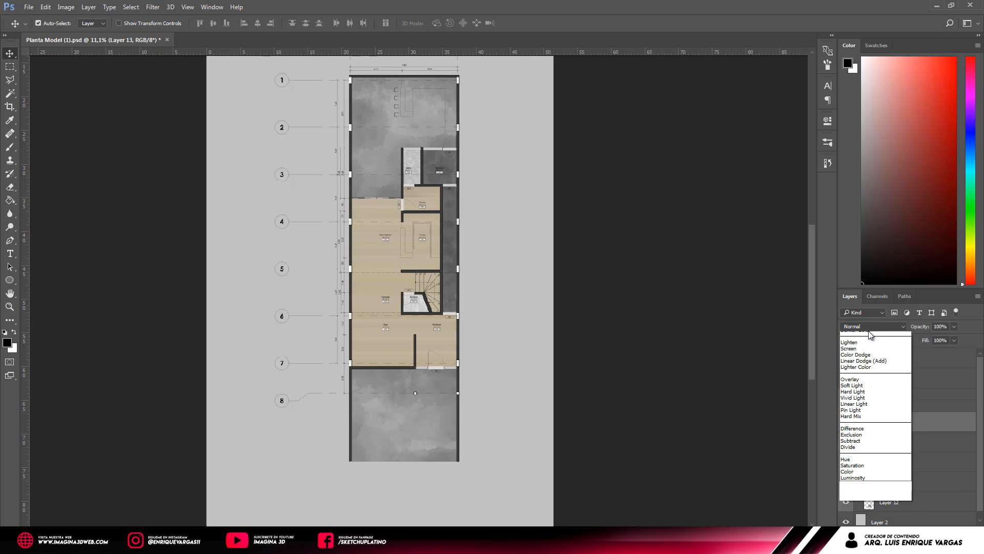
pyautogui.click(871, 437)
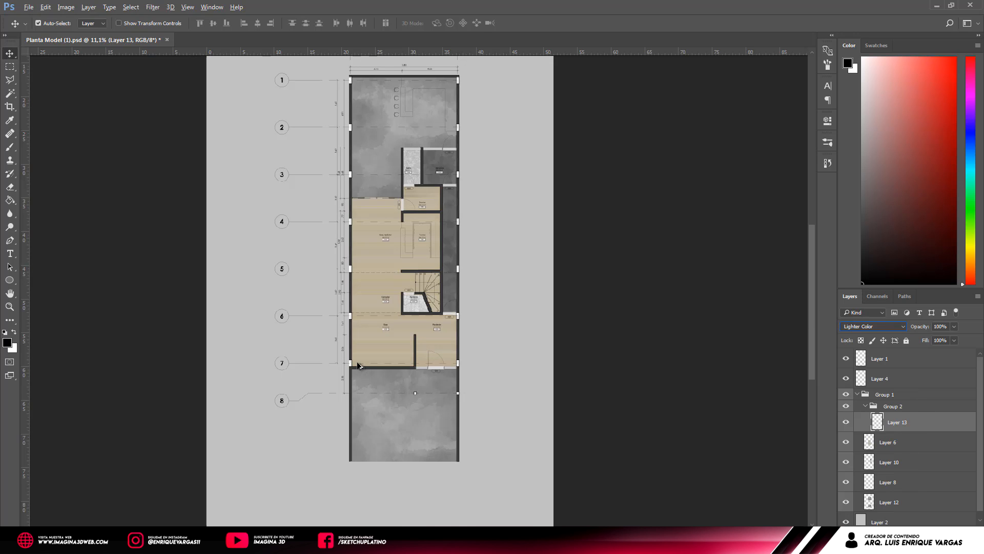
# Select the rectangular Sala floor from the exterior wall to the Recibidor partition and fill it with black.
pyautogui.scroll(5, 359, 365)
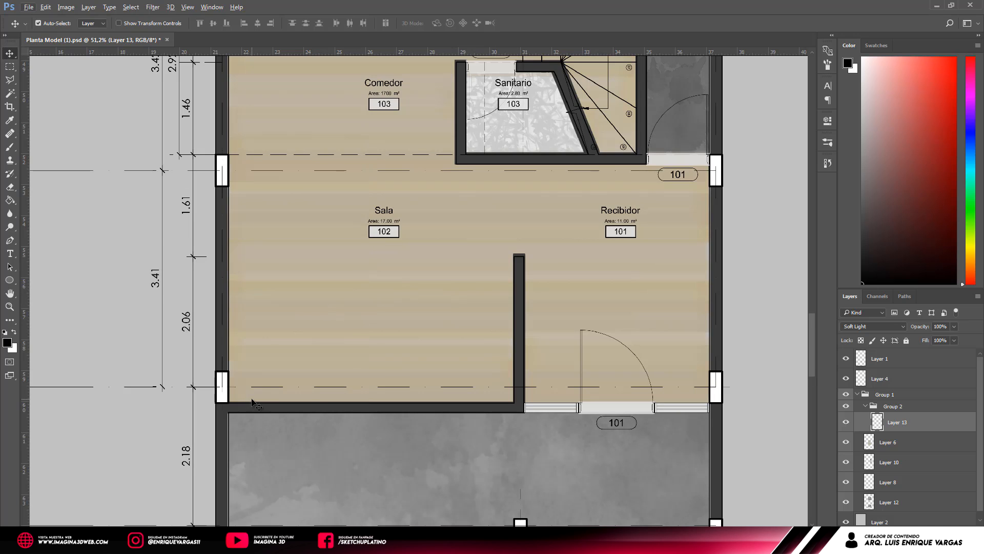
pyautogui.press('m')
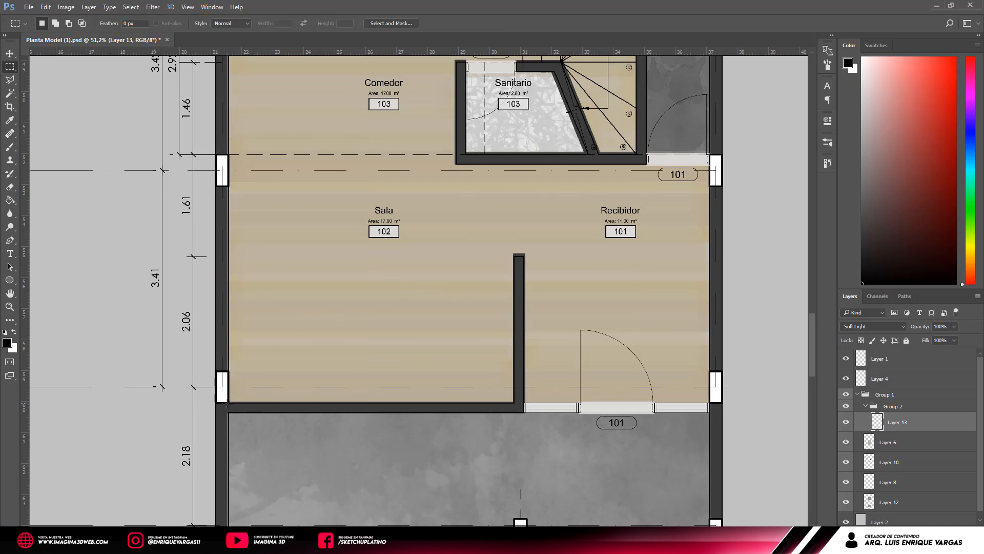
pyautogui.moveTo(228, 405); pyautogui.dragTo(513, 164)
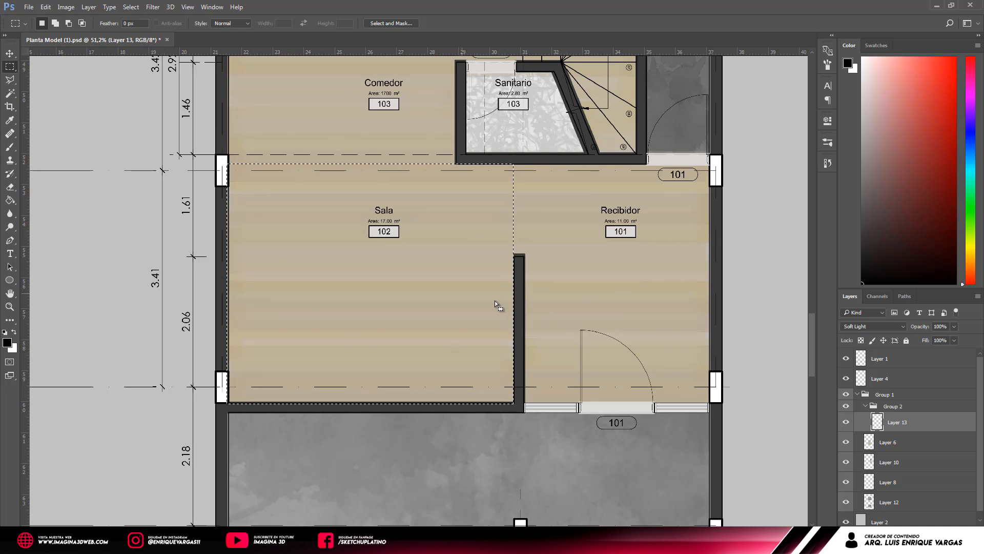
pyautogui.press('g')
pyautogui.click(448, 288)
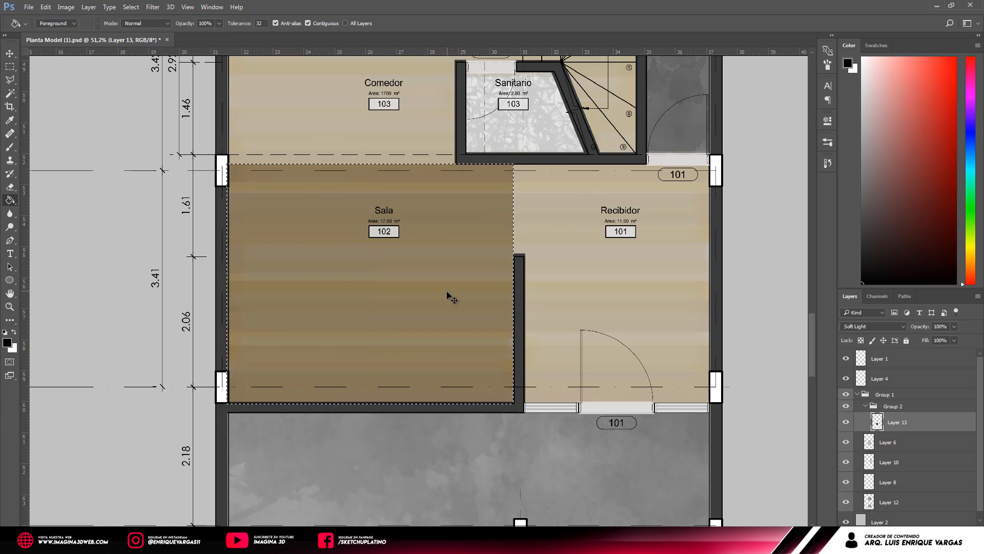
# Reduce the Sala shading layer's Fill to 18%.
pyautogui.scroll(-3, 279, 259)
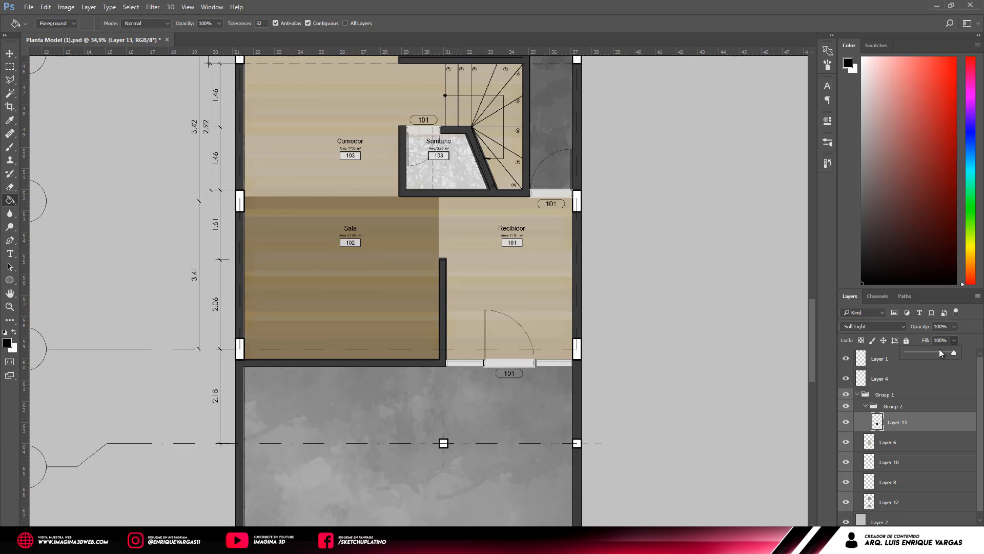
pyautogui.moveTo(927, 351); pyautogui.dragTo(915, 352)
pyautogui.scroll(-4, 479, 313)
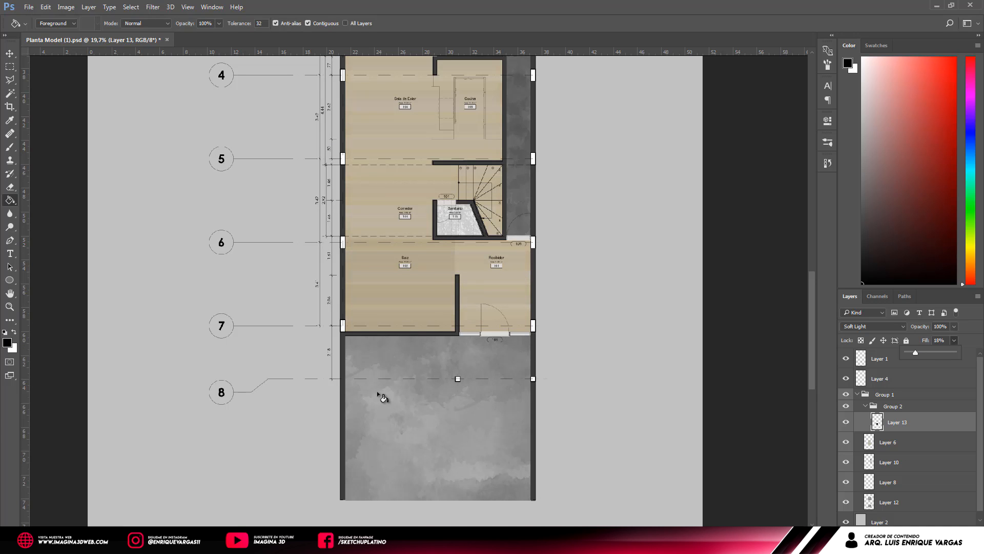
# Select the grey exterior floor around axis 8 with the Rectangular Marquee, excluding the entrance porch in front of door 101.
pyautogui.click(10, 53)
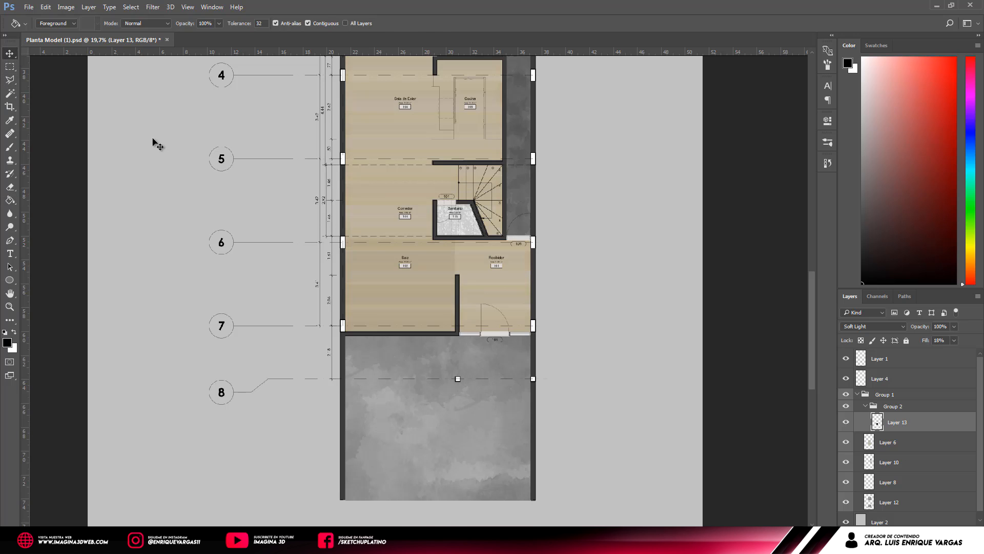
pyautogui.scroll(5, 451, 449)
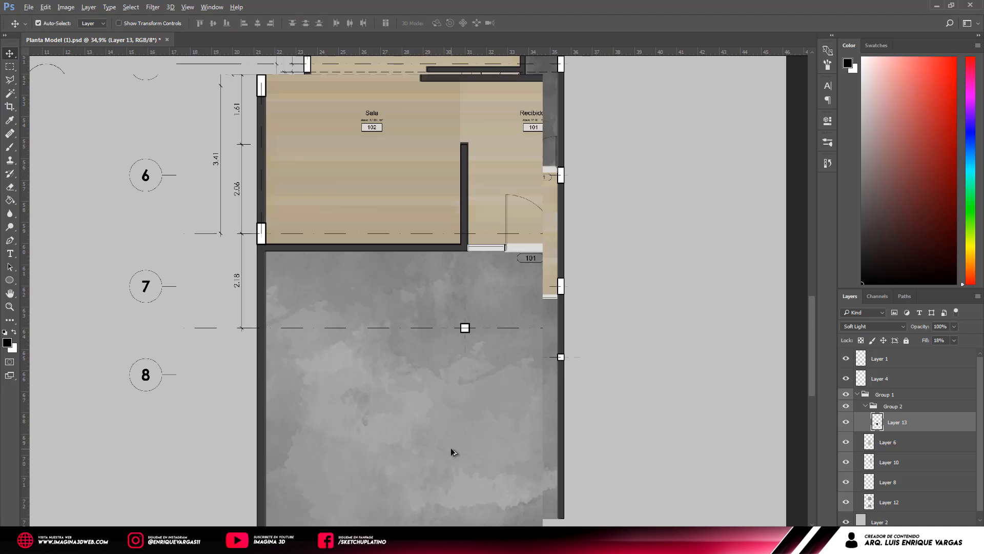
pyautogui.scroll(-2, 405, 205)
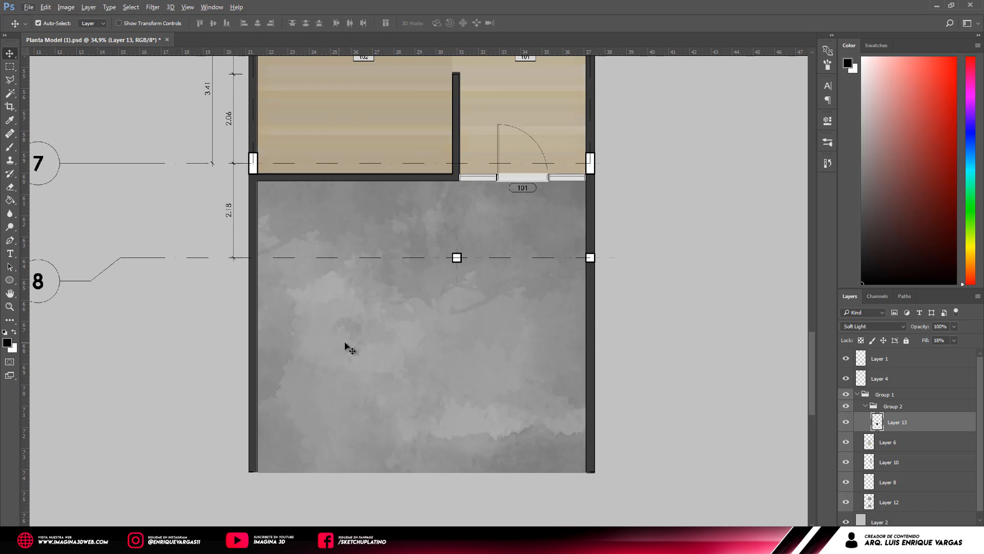
pyautogui.press('m')
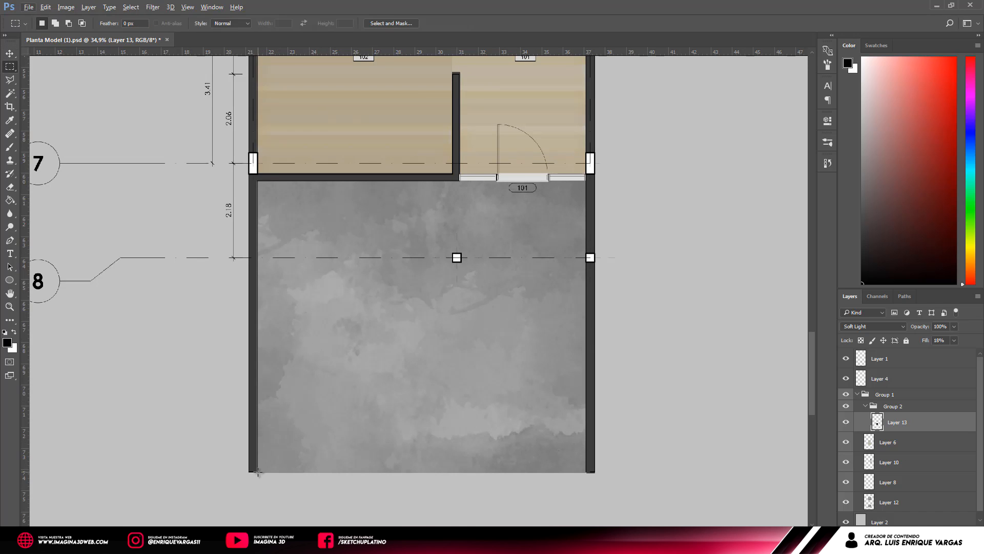
pyautogui.moveTo(261, 465)
pyautogui.mouseDown()
pyautogui.moveTo(589, 179)
pyautogui.moveTo(451, 262)
pyautogui.mouseUp()
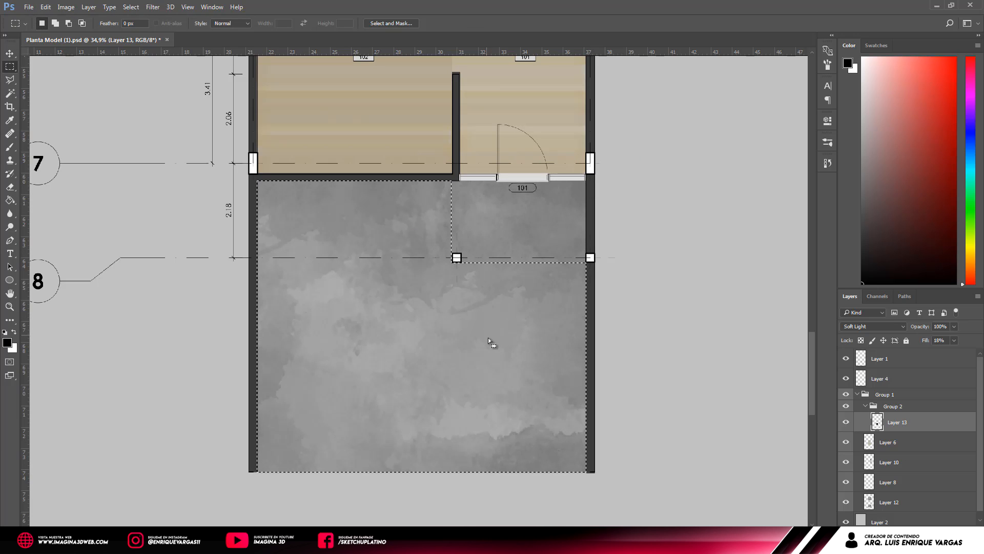
# Set up the Brush with a soft round tip, 448 px in size and 0% hardness.
pyautogui.press('b')
pyautogui.rightClick(493, 316)
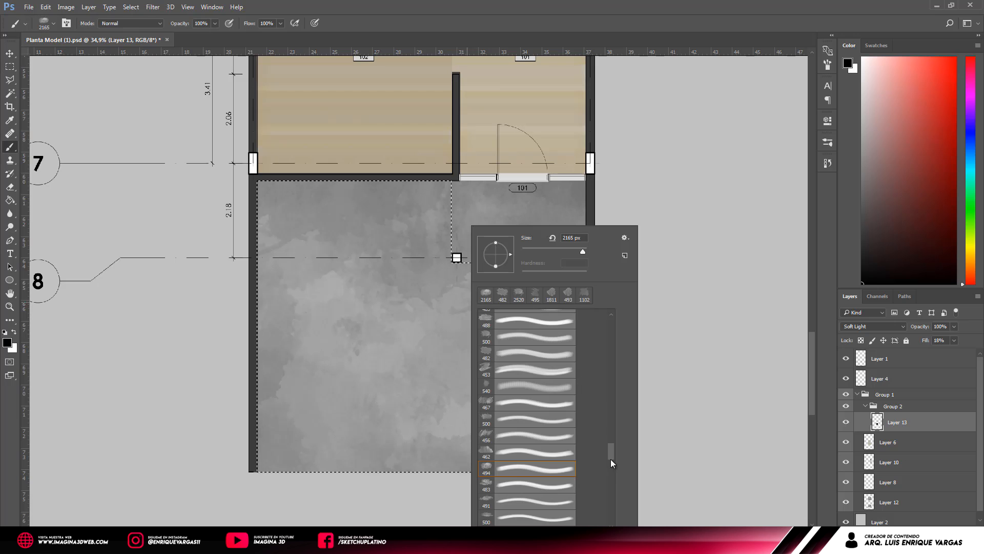
pyautogui.moveTo(611, 459)
pyautogui.mouseDown()
pyautogui.moveTo(612, 310)
pyautogui.moveTo(612, 319)
pyautogui.mouseUp()
pyautogui.click(553, 321)
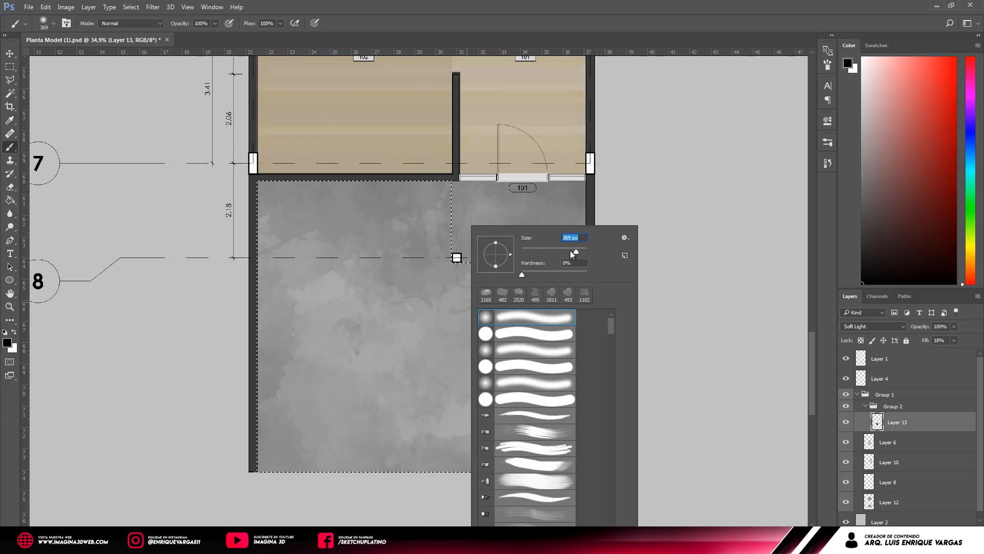
pyautogui.moveTo(576, 252); pyautogui.dragTo(579, 253)
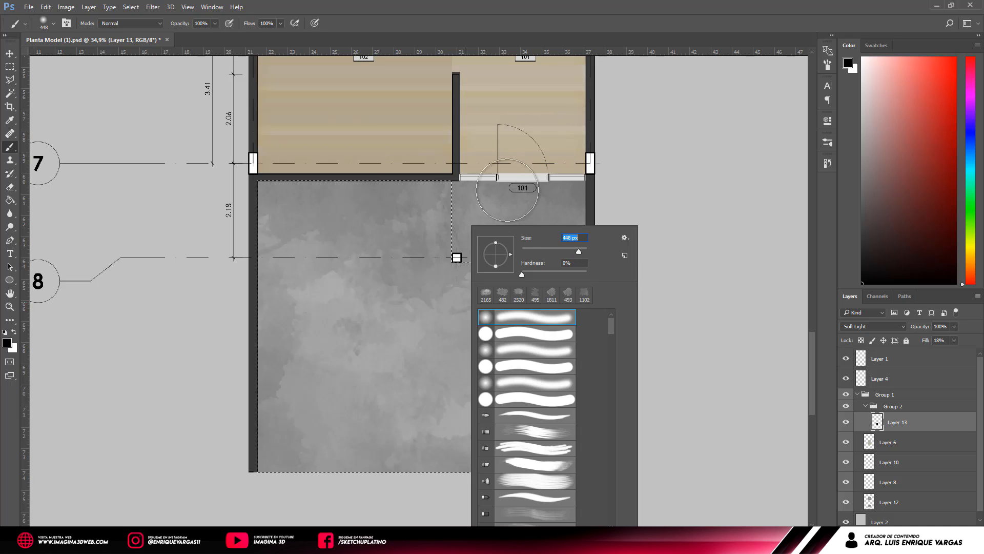
# Brush black shadows along the walls and porch edge on a new Soft Light layer, clear the selection and set Fill to 28%.
pyautogui.moveTo(457, 233)
pyautogui.mouseDown()
pyautogui.moveTo(448, 265)
pyautogui.moveTo(534, 274)
pyautogui.moveTo(420, 259)
pyautogui.moveTo(588, 275)
pyautogui.moveTo(538, 271)
pyautogui.moveTo(468, 182)
pyautogui.moveTo(542, 295)
pyautogui.mouseUp()
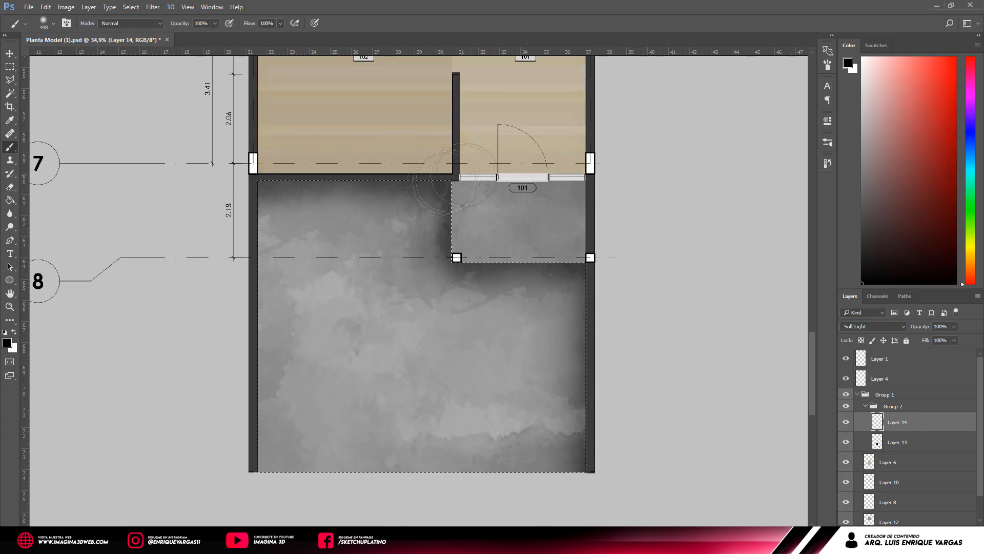
pyautogui.hotkey('ctrl', 'd')
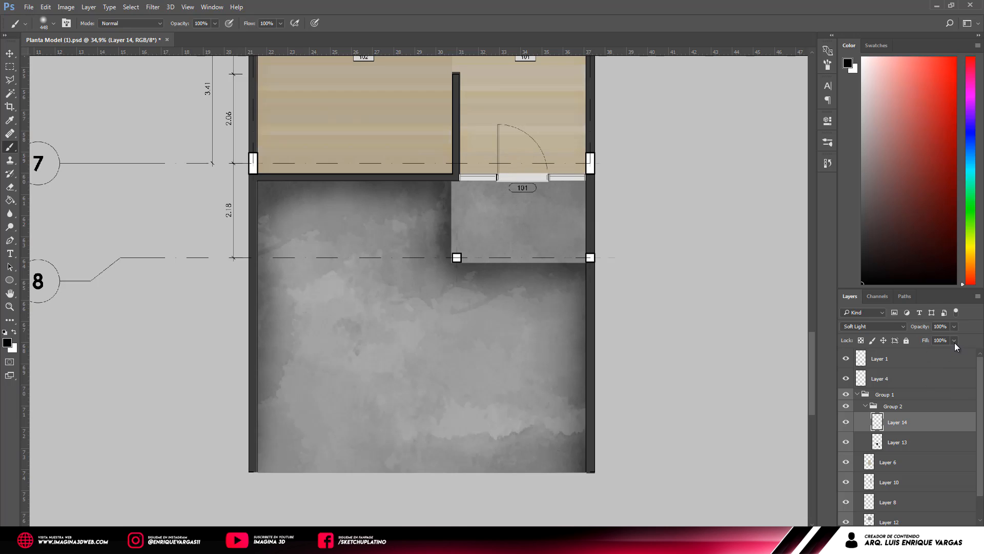
pyautogui.moveTo(930, 353); pyautogui.dragTo(931, 354)
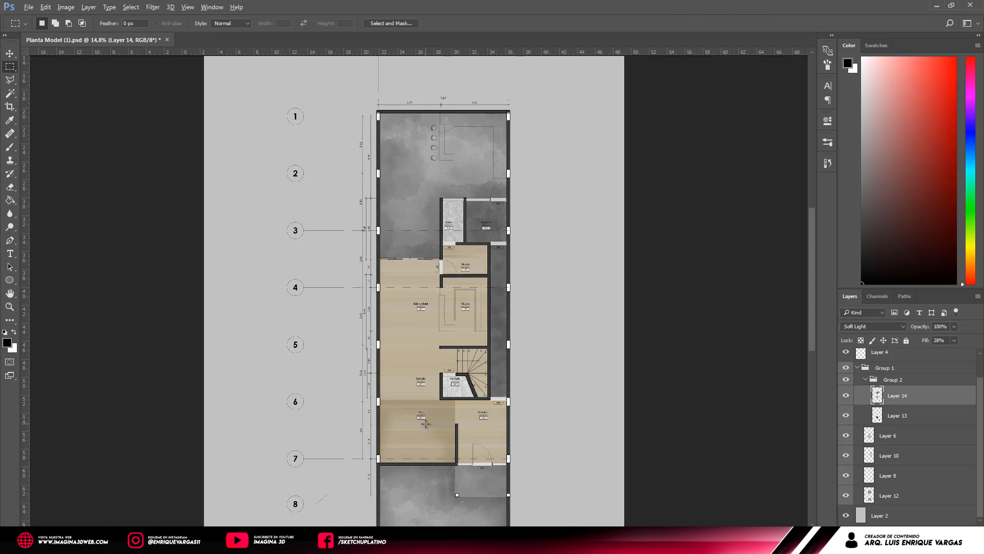
# Add another layer above the brushed shadows in Group 2 and set its blend mode to Soft Light.
pyautogui.scroll(1, 425, 423)
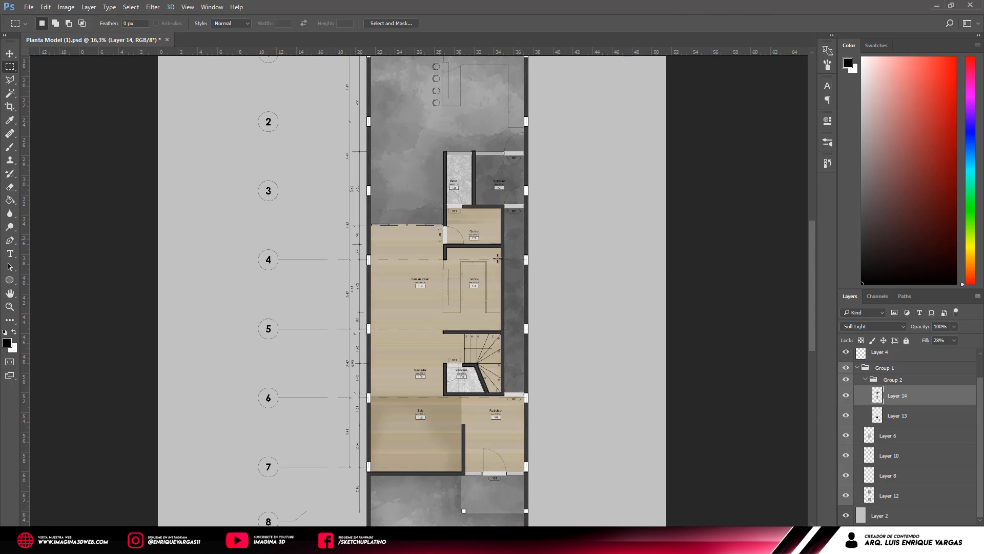
pyautogui.hotkey('ctrl', 'shift', 'alt', 'n')
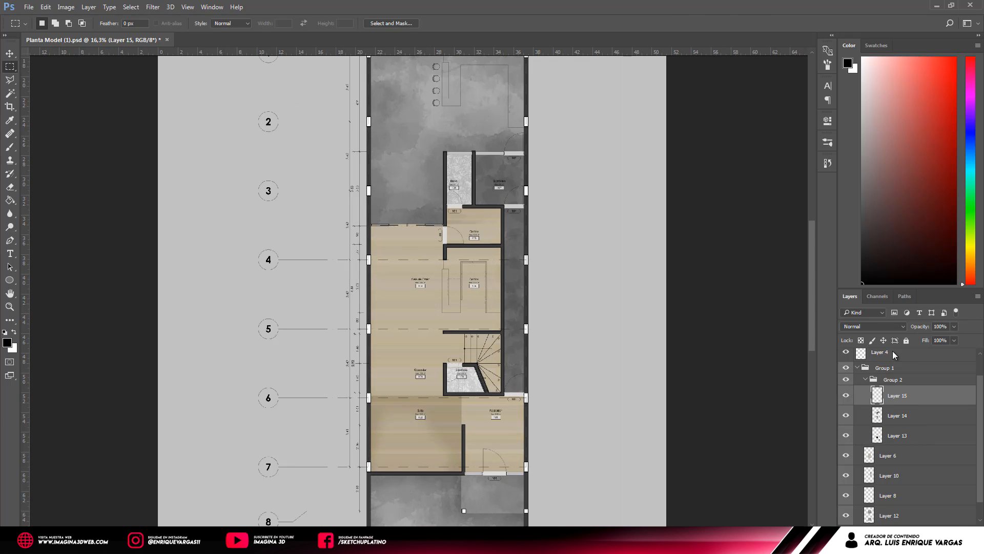
pyautogui.click(872, 326)
pyautogui.click(881, 433)
# Switch to the Brush and choose a narrow elongated tip for the shadow strokes beside the sliding door.
pyautogui.rightClick(463, 248)
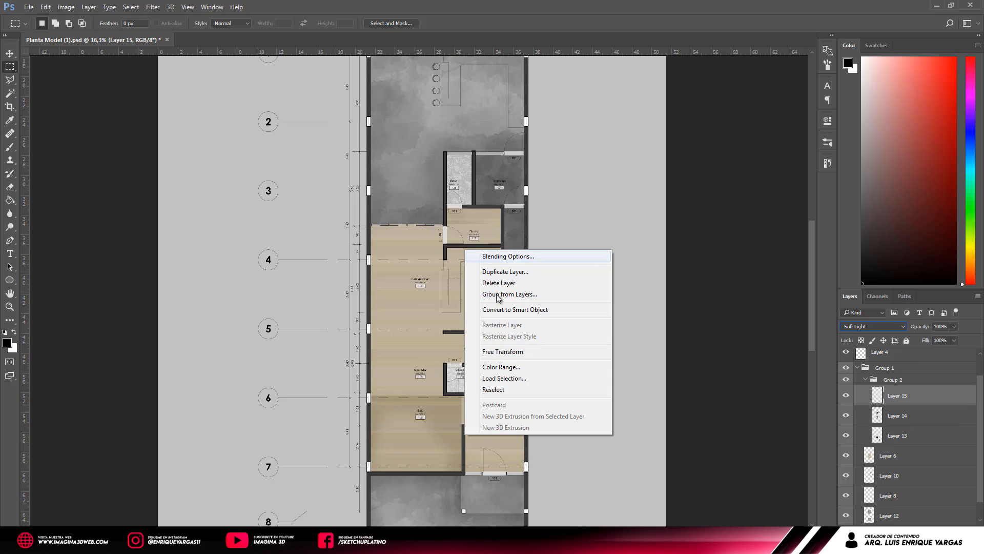
pyautogui.click(6, 151)
pyautogui.click(10, 147)
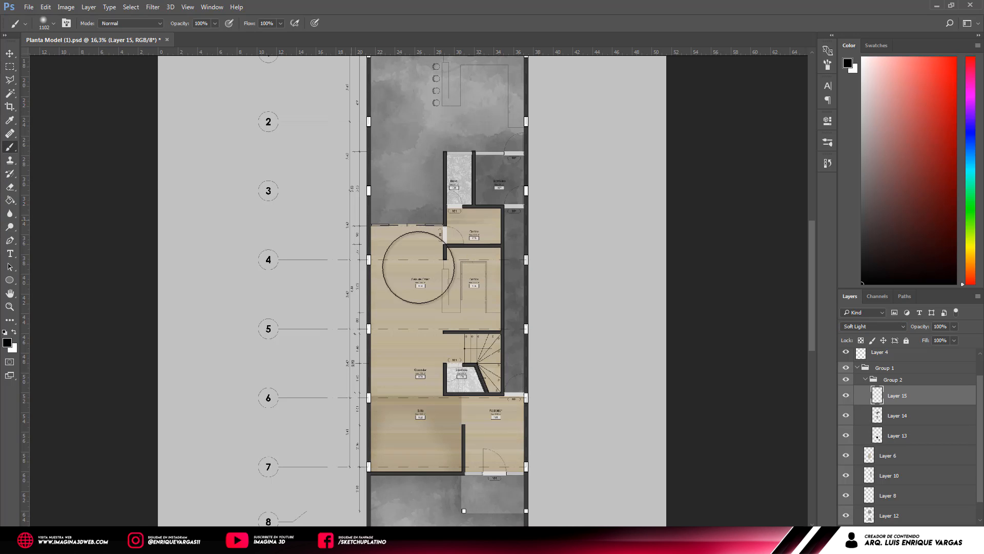
pyautogui.rightClick(439, 226)
pyautogui.moveTo(578, 323); pyautogui.dragTo(571, 472)
pyautogui.doubleClick(502, 461)
pyautogui.scroll(5, 405, 117)
pyautogui.scroll(4, 462, 394)
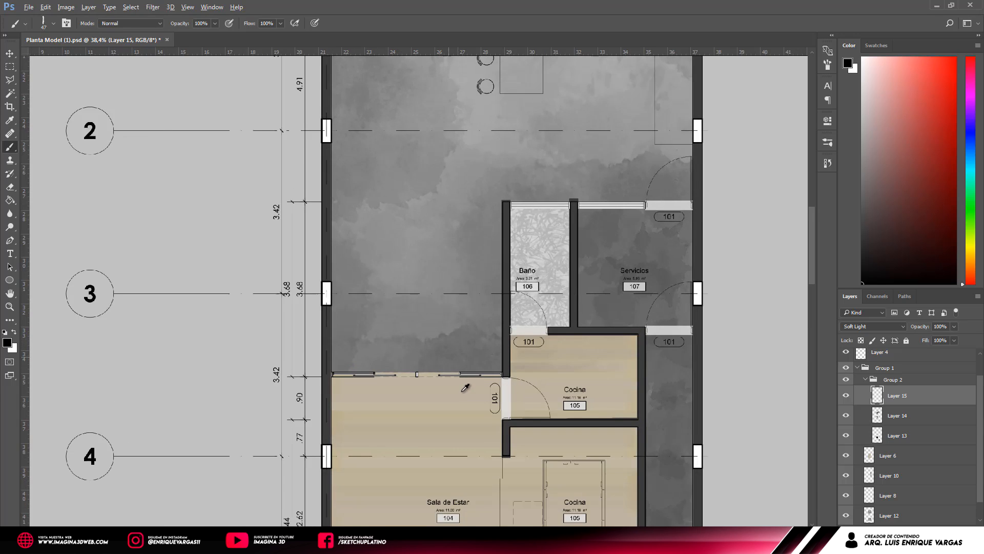
pyautogui.rightClick(439, 335)
# Draw a horizontal Pen path just outside the Sala de Estar sliding door, from wall to wall, and stroke it with the black brush.
pyautogui.press('p')
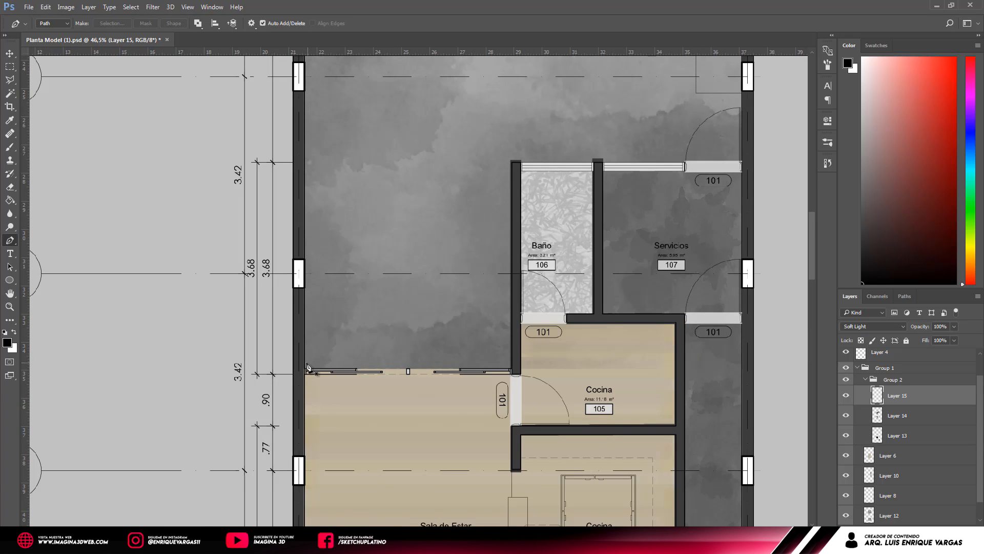
pyautogui.click(305, 362)
pyautogui.click(511, 362)
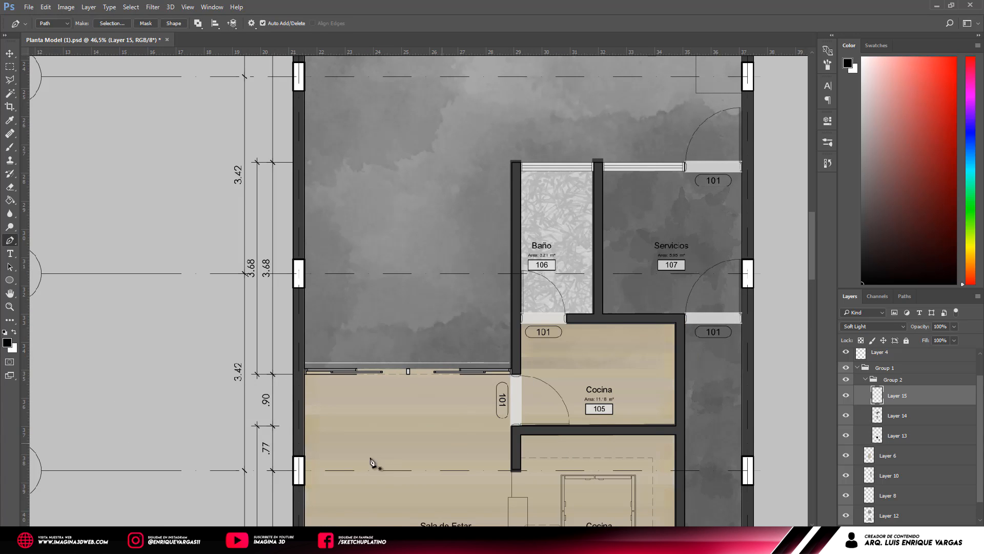
pyautogui.scroll(-2, 328, 464)
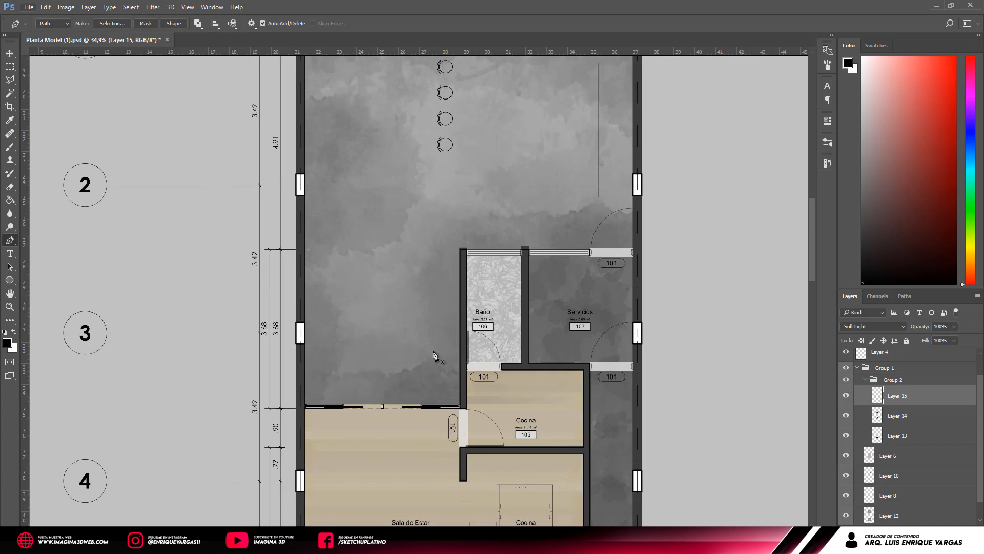
pyautogui.press('b')
pyautogui.press('Return')
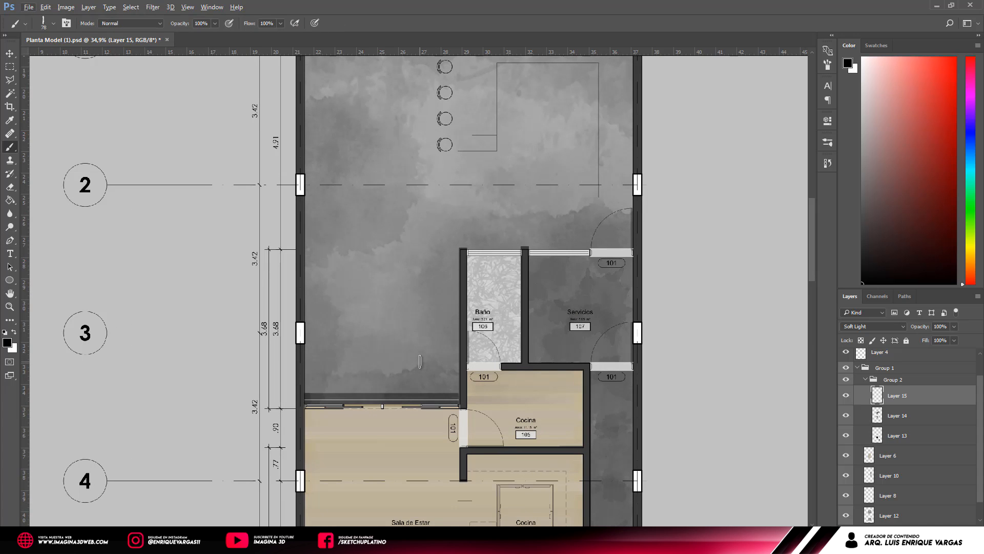
# Reduce the Fill of the sliding door's shadow layer to 42%.
pyautogui.press('p')
pyautogui.click(952, 340)
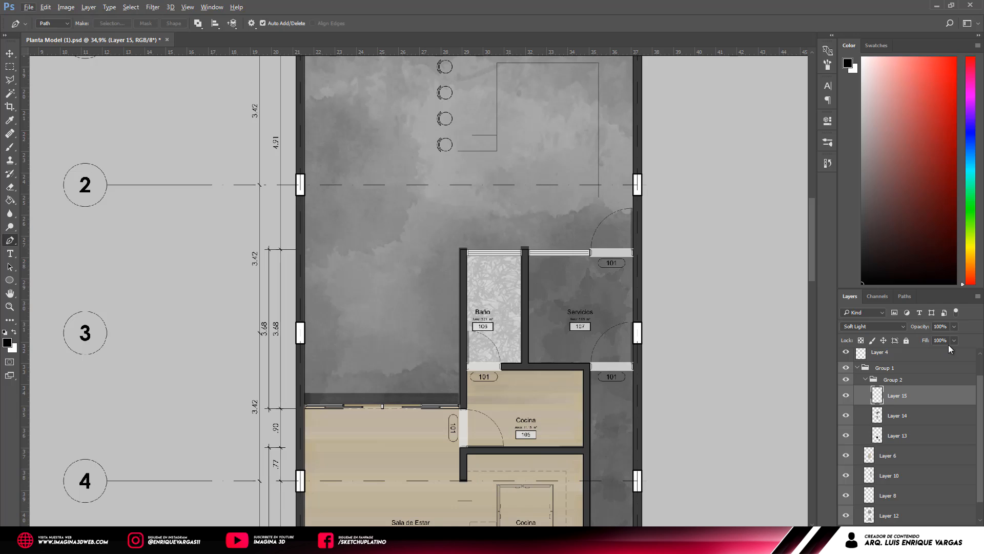
pyautogui.moveTo(931, 355); pyautogui.dragTo(927, 355)
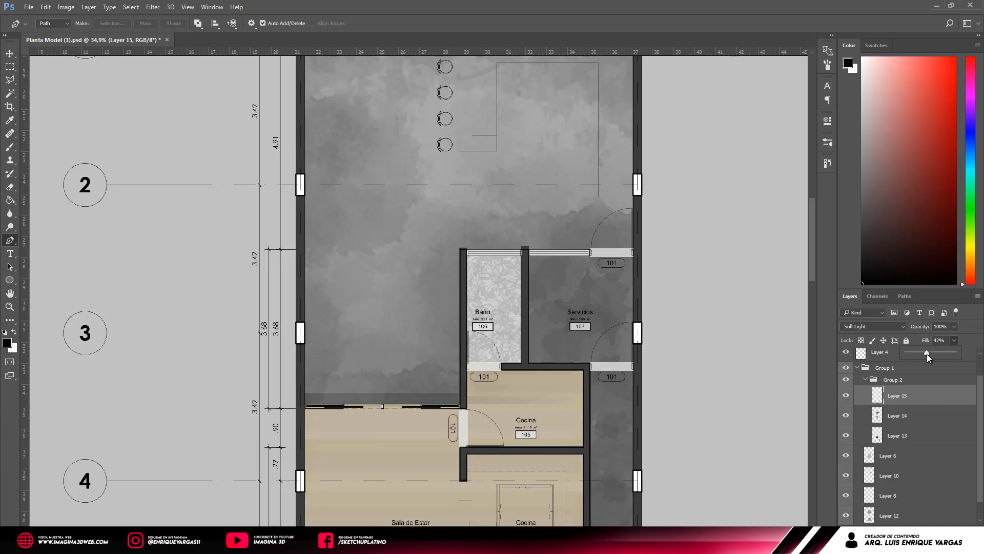
# Draw a vertical Pen path along the outer face of the Baño wall, up to its corner by the window.
pyautogui.click(458, 251)
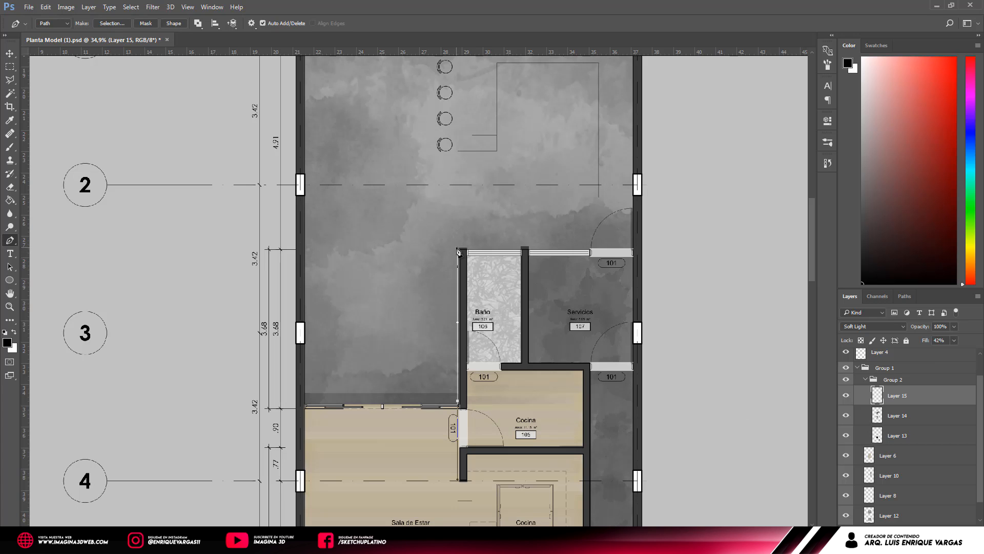
pyautogui.press('Escape')
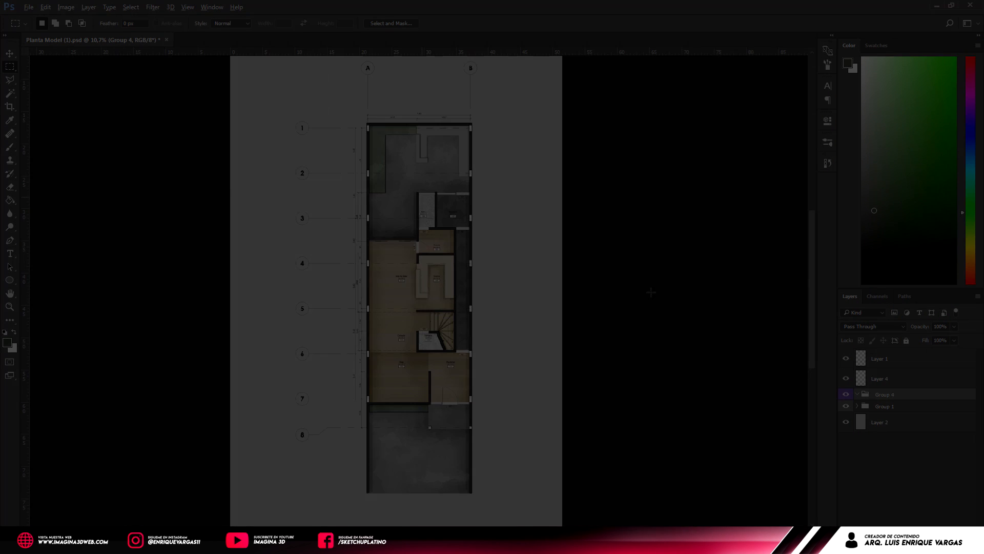
# Place the 3dm_45_pia-embutir sink in the Sanitario and fit the 3dm_61_cama-solteiro bed, rotated 90°, into the small room next to the Baño.
pyautogui.press('alt')
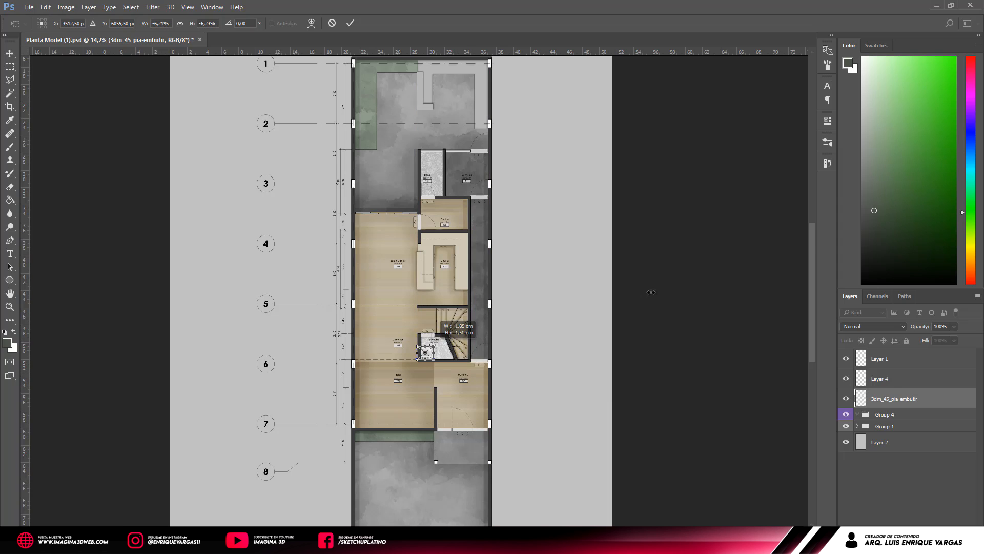
pyautogui.scroll(3, 437, 349)
pyautogui.press('Return')
pyautogui.hotkey('ctrl', '+')
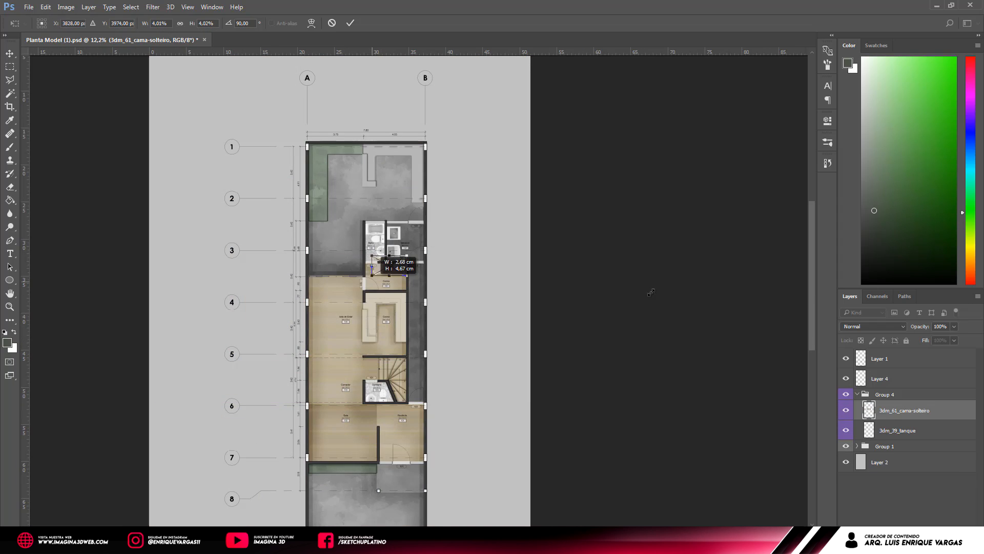
pyautogui.hotkey('ctrl', '+')
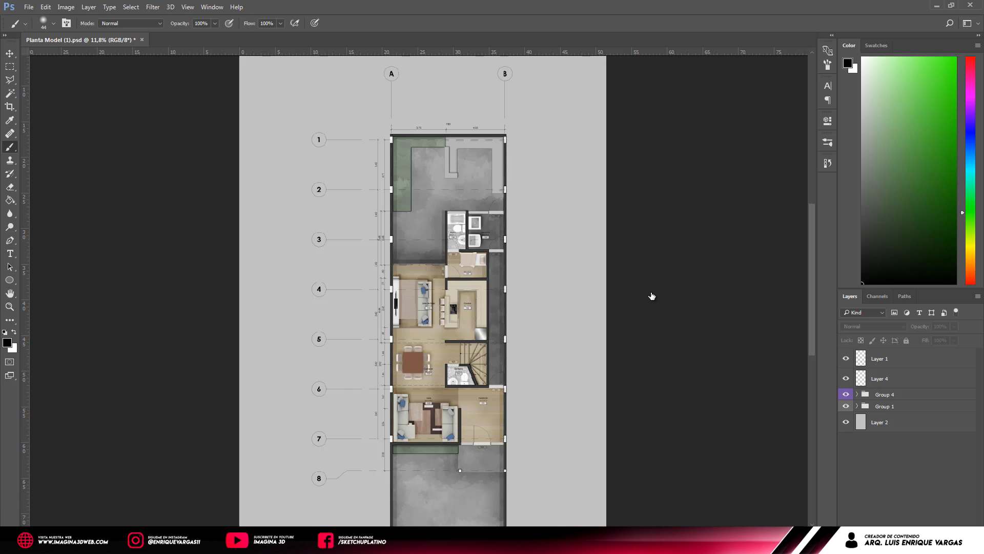
# Create a new group above Group 4, colour it orange and add an empty layer inside it.
pyautogui.click(884, 395)
pyautogui.click(922, 528)
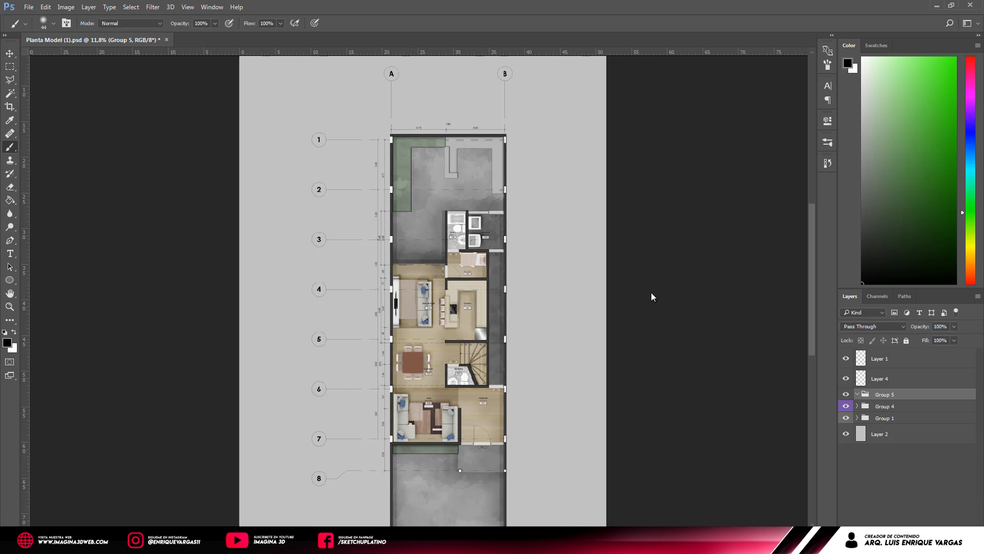
pyautogui.rightClick(846, 393)
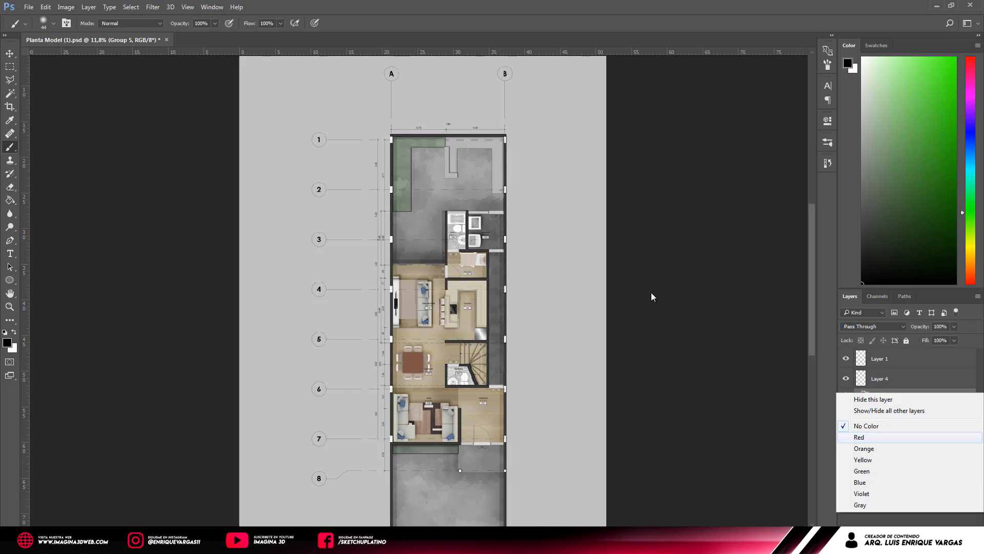
pyautogui.click(864, 448)
pyautogui.click(935, 529)
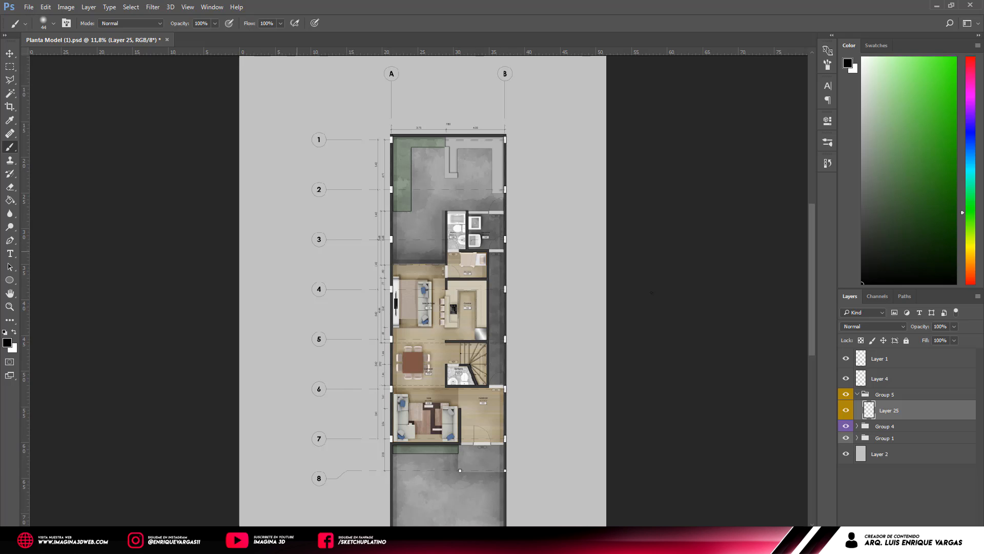
# Choose the 278 px rough ring brush tip and make white the foreground colour.
pyautogui.rightClick(651, 292)
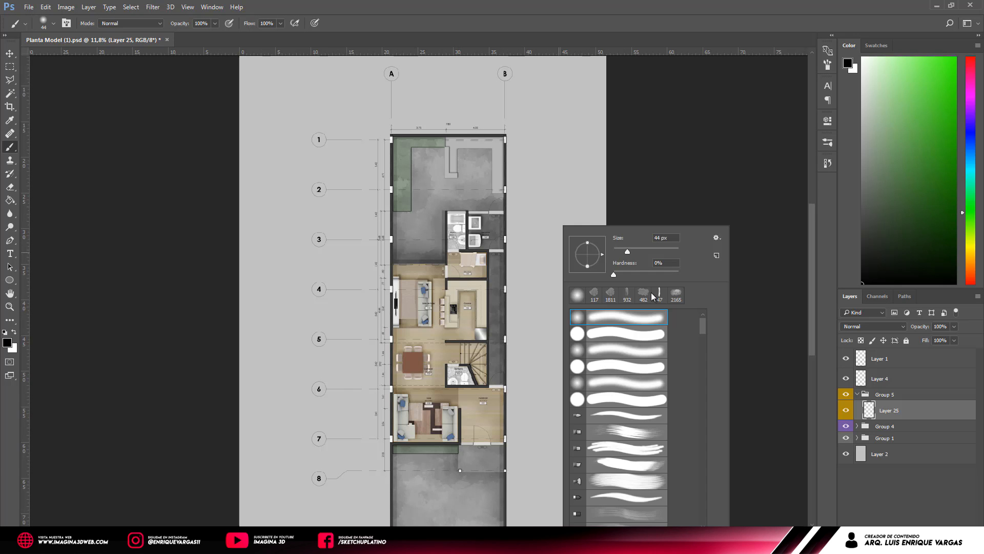
pyautogui.scroll(-3, 652, 295)
pyautogui.scroll(-10, 651, 293)
pyautogui.click(624, 446)
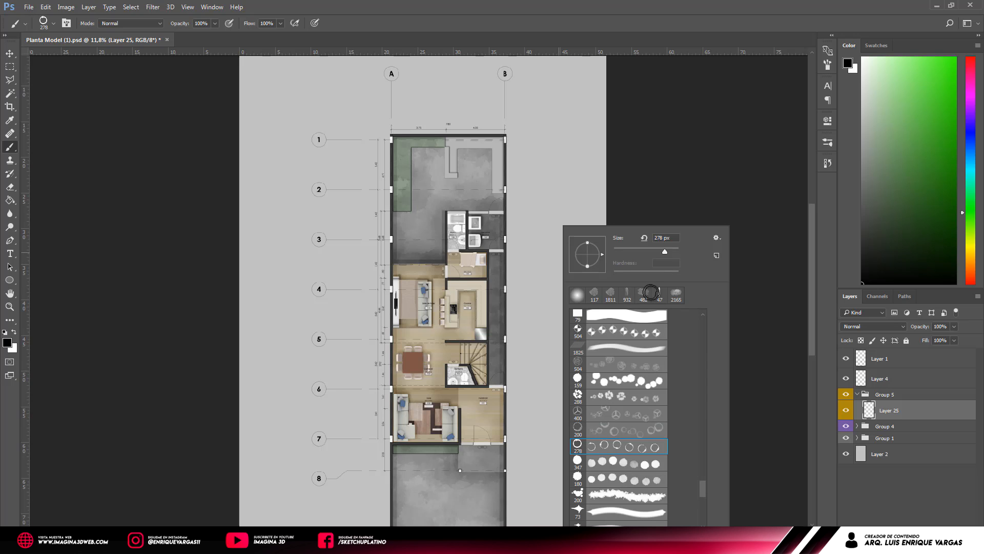
pyautogui.press('Return')
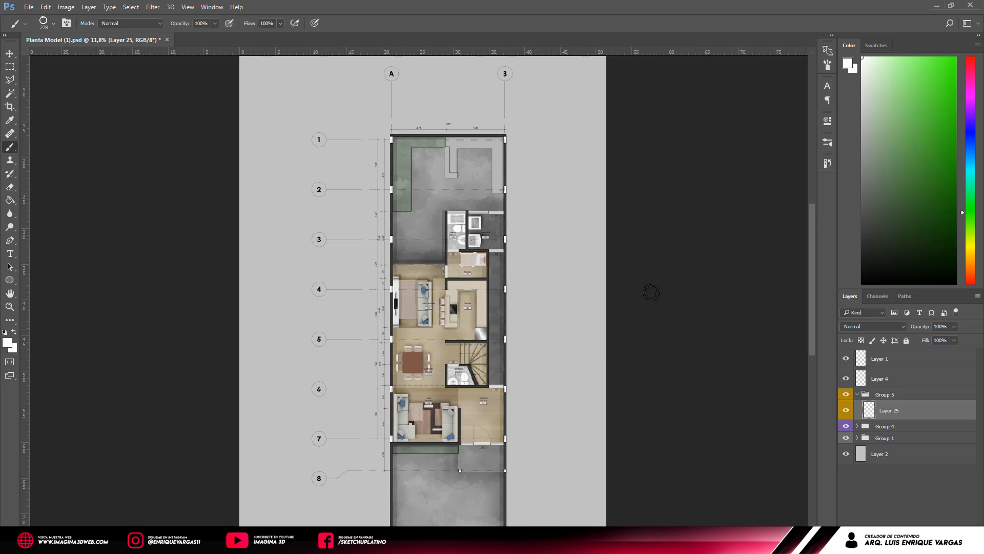
# Stamp white rough rings around grid bubbles 3 and 4 on the new layer.
pyautogui.scroll(2, 652, 292)
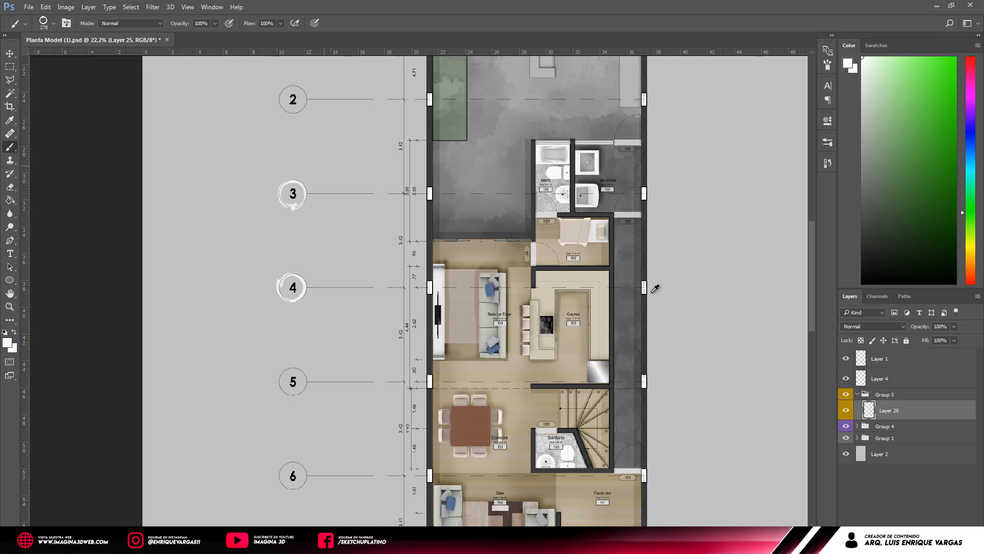
pyautogui.scroll(-2, 652, 293)
pyautogui.scroll(2, 654, 288)
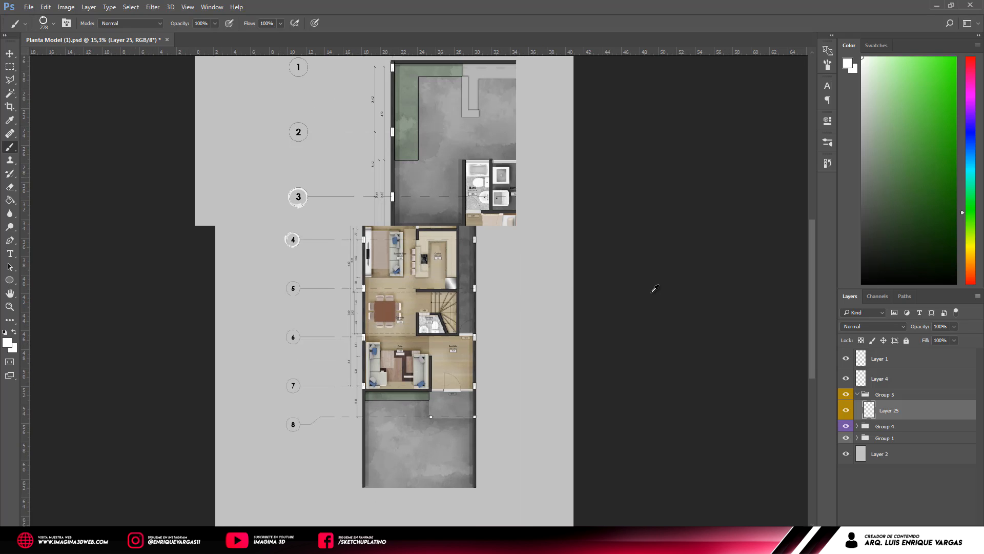
pyautogui.scroll(-3, 654, 289)
pyautogui.scroll(2, 654, 289)
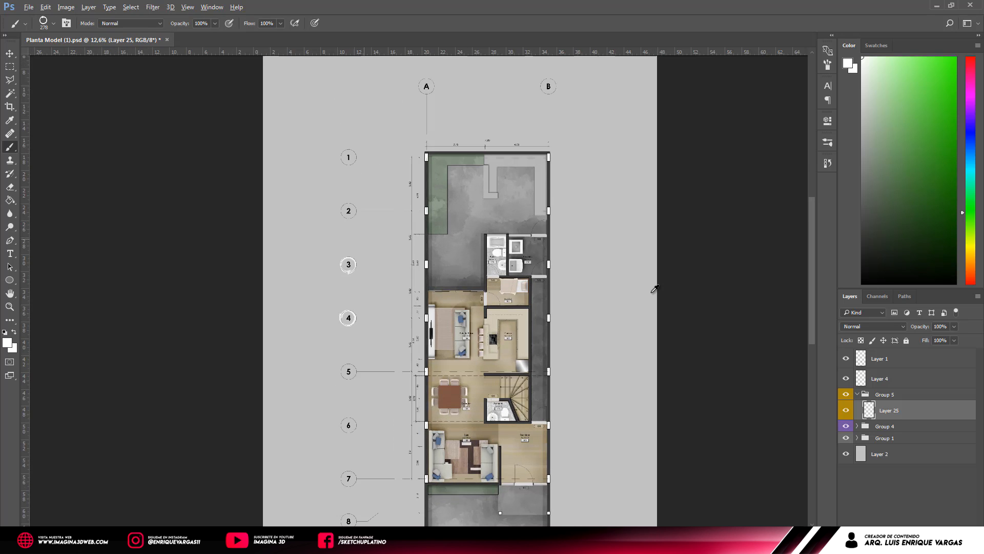
pyautogui.scroll(2, 654, 289)
# Stamp grid bubble 2 with the solid round 347 tip at 275 px, then mark the remaining number and letter bubbles in white.
pyautogui.rightClick(652, 294)
pyautogui.press('[')
pyautogui.press('[')
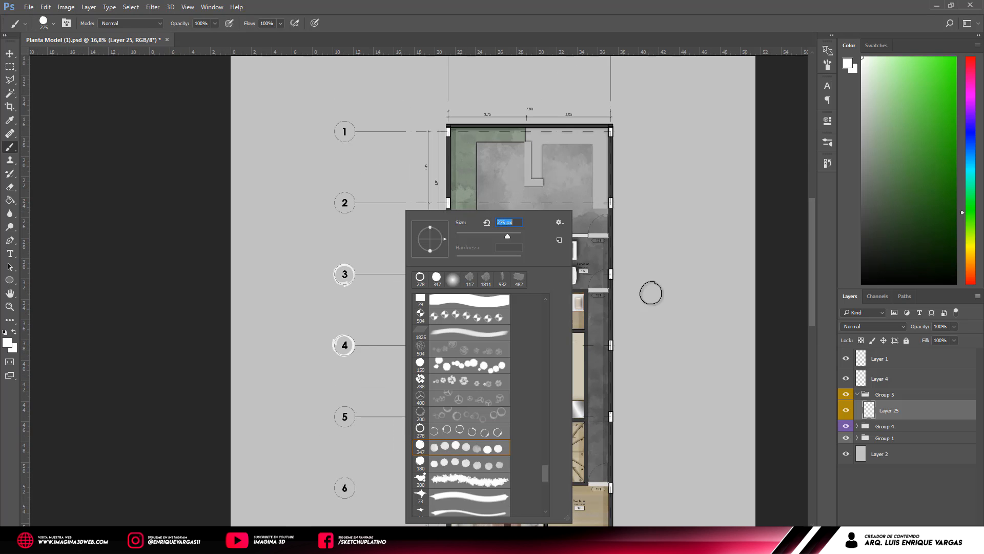
pyautogui.press('Return')
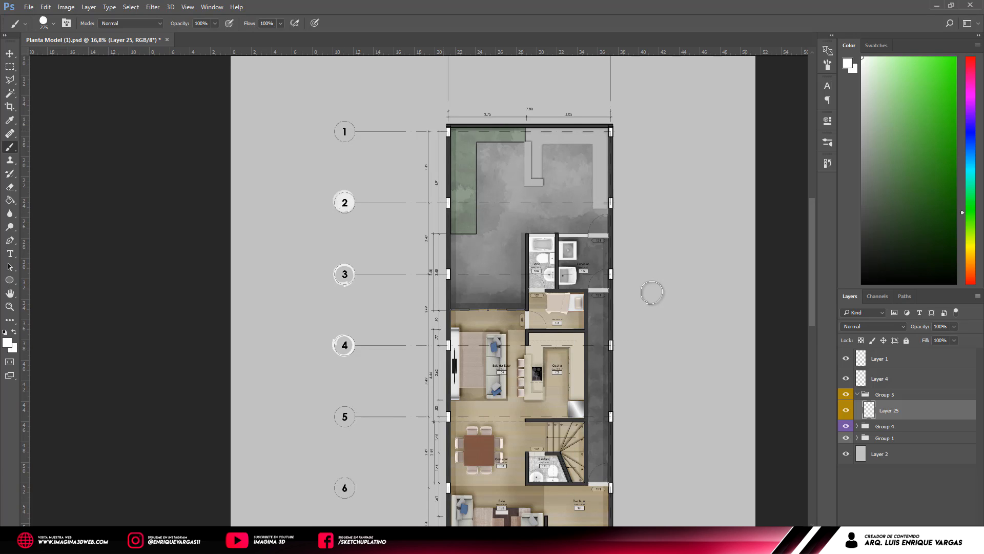
pyautogui.scroll(-1, 652, 292)
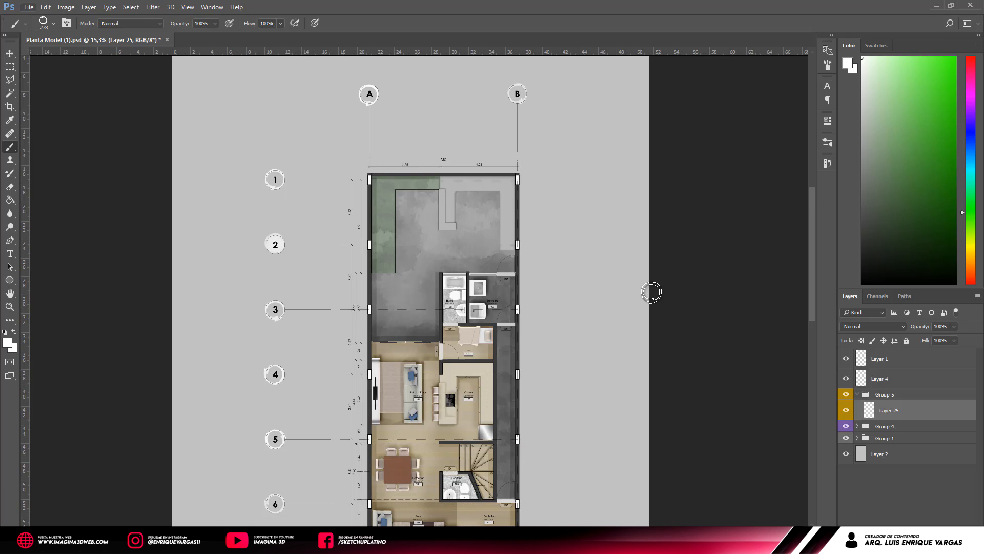
# Add a new layer for vegetation and choose the 288 flower-shaped foliage tip, enlarged to 338 px.
pyautogui.hotkey('ctrl', 'shift', 'alt', 'n')
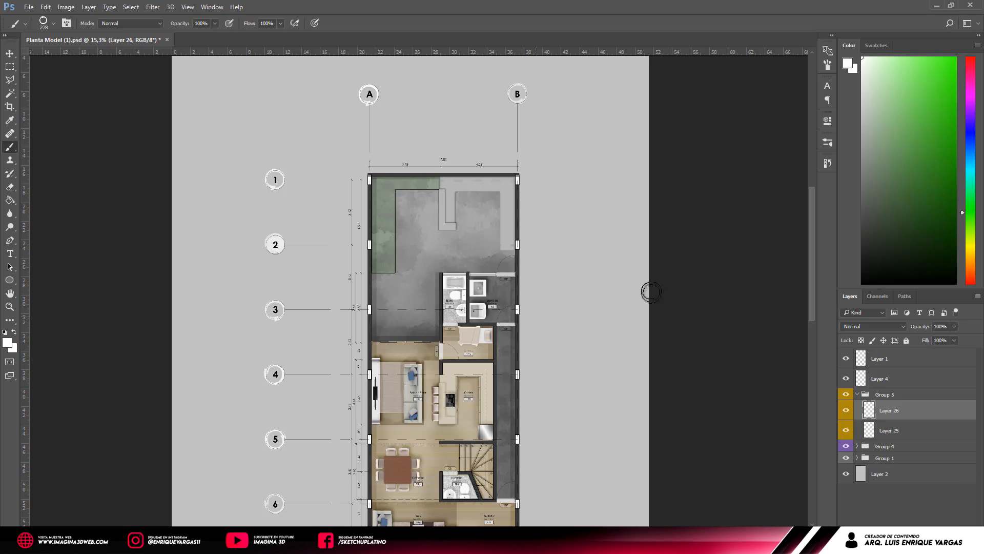
pyautogui.scroll(4, 651, 292)
pyautogui.rightClick(652, 292)
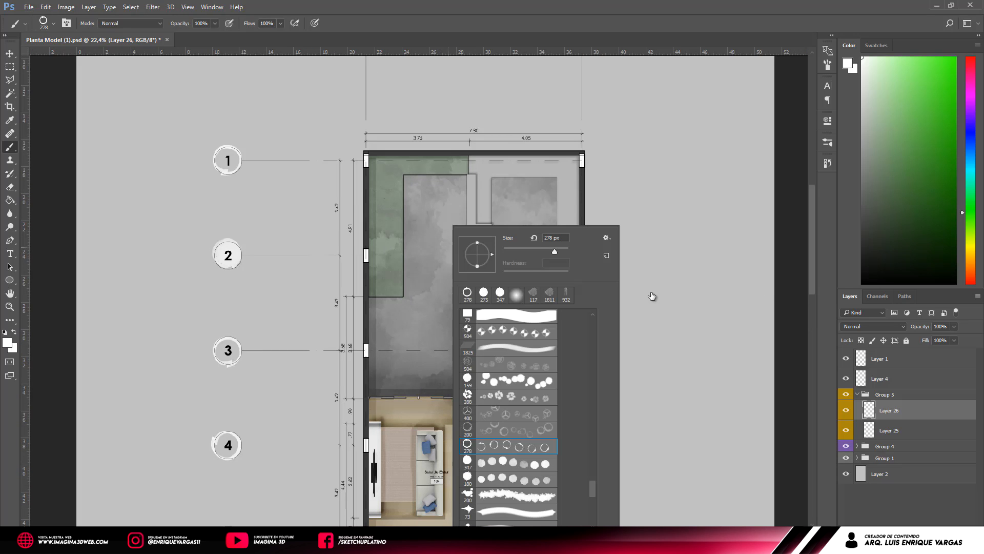
pyautogui.click(516, 396)
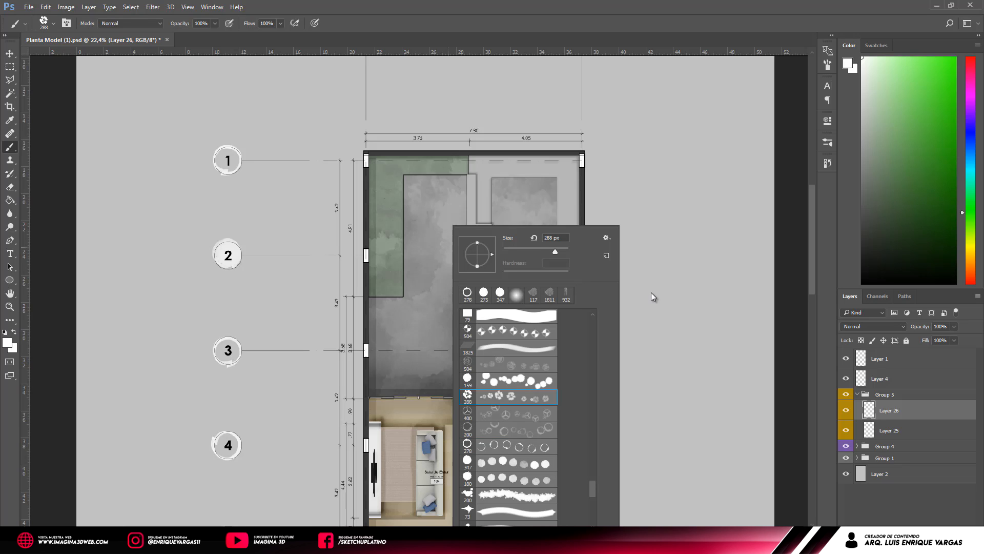
pyautogui.press(']')
# Try scattering white foliage stamps over the grey background on both sides of the plan and above it.
pyautogui.moveTo(220, 92)
pyautogui.mouseDown()
pyautogui.moveTo(267, 138)
pyautogui.moveTo(308, 221)
pyautogui.moveTo(316, 327)
pyautogui.moveTo(278, 429)
pyautogui.mouseUp()
pyautogui.moveTo(235, 181)
pyautogui.mouseDown()
pyautogui.moveTo(280, 274)
pyautogui.moveTo(277, 365)
pyautogui.moveTo(262, 404)
pyautogui.mouseUp()
pyautogui.moveTo(115, 152)
pyautogui.mouseDown()
pyautogui.moveTo(202, 276)
pyautogui.moveTo(204, 383)
pyautogui.mouseUp()
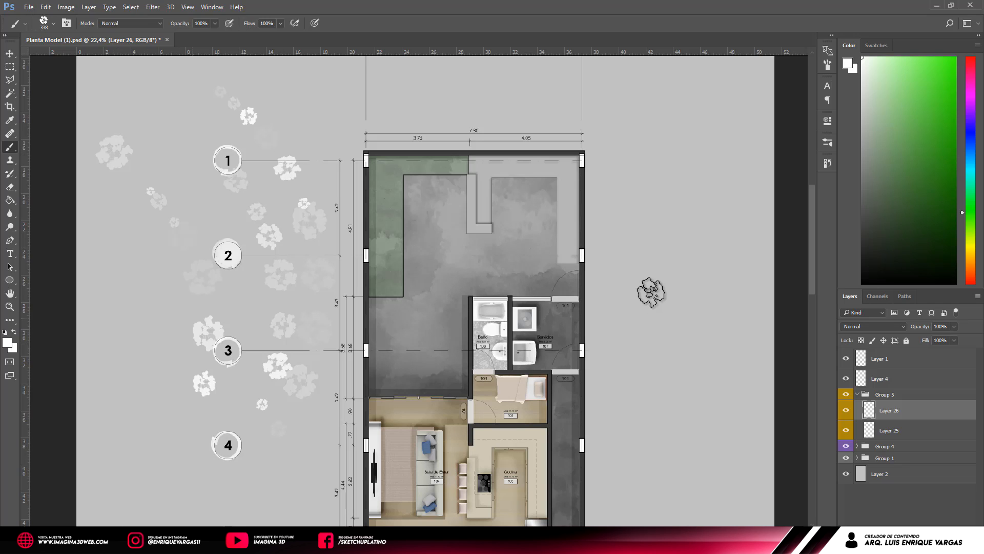
pyautogui.moveTo(116, 209)
pyautogui.mouseDown()
pyautogui.moveTo(157, 295)
pyautogui.moveTo(152, 382)
pyautogui.mouseUp()
pyautogui.moveTo(190, 190); pyautogui.dragTo(197, 279)
pyautogui.moveTo(195, 239)
pyautogui.mouseDown()
pyautogui.moveTo(158, 122)
pyautogui.moveTo(283, 306)
pyautogui.moveTo(262, 409)
pyautogui.moveTo(228, 257)
pyautogui.mouseUp()
pyautogui.moveTo(230, 302); pyautogui.dragTo(248, 351)
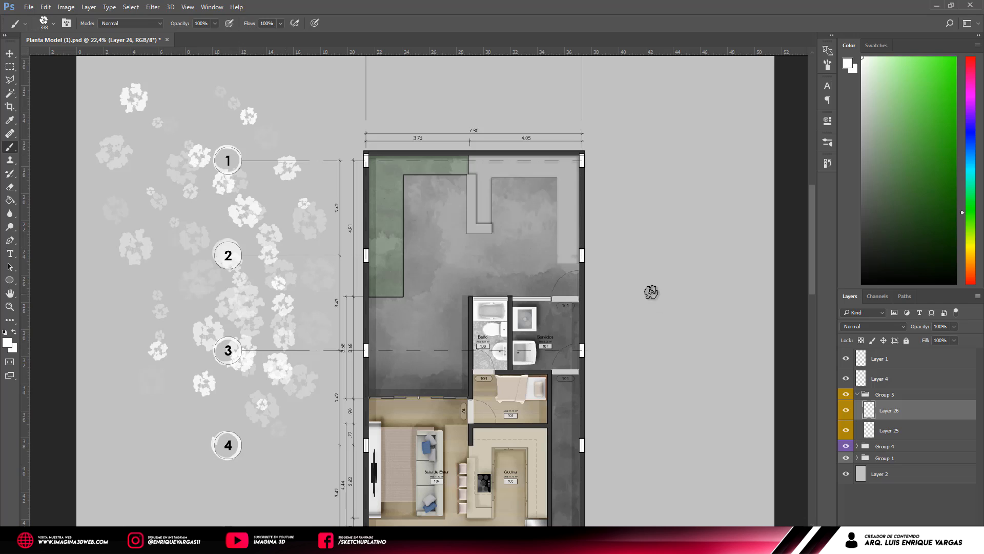
pyautogui.moveTo(309, 145)
pyautogui.mouseDown()
pyautogui.moveTo(488, 107)
pyautogui.moveTo(595, 139)
pyautogui.moveTo(627, 163)
pyautogui.moveTo(686, 254)
pyautogui.moveTo(705, 343)
pyautogui.moveTo(705, 430)
pyautogui.mouseUp()
pyautogui.moveTo(651, 292)
pyautogui.mouseDown()
pyautogui.moveTo(621, 328)
pyautogui.moveTo(620, 400)
pyautogui.moveTo(664, 369)
pyautogui.mouseUp()
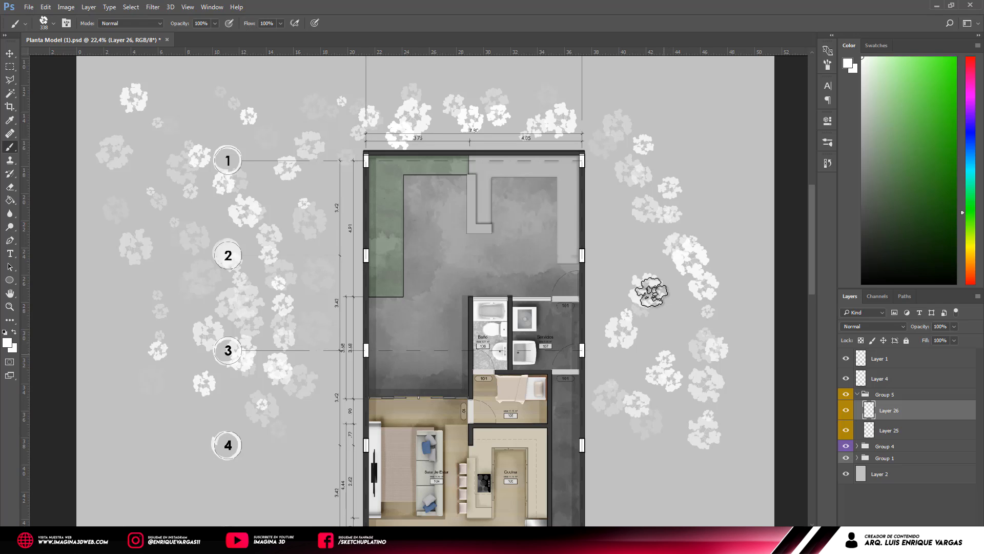
# Undo the white vegetation stamps around the plan and delete the layer that holds them.
pyautogui.hotkey('ctrl', 'alt', 'z')
pyautogui.hotkey('ctrl', 'alt', 'z')
pyautogui.hotkey('ctrl', 'alt', 'z')
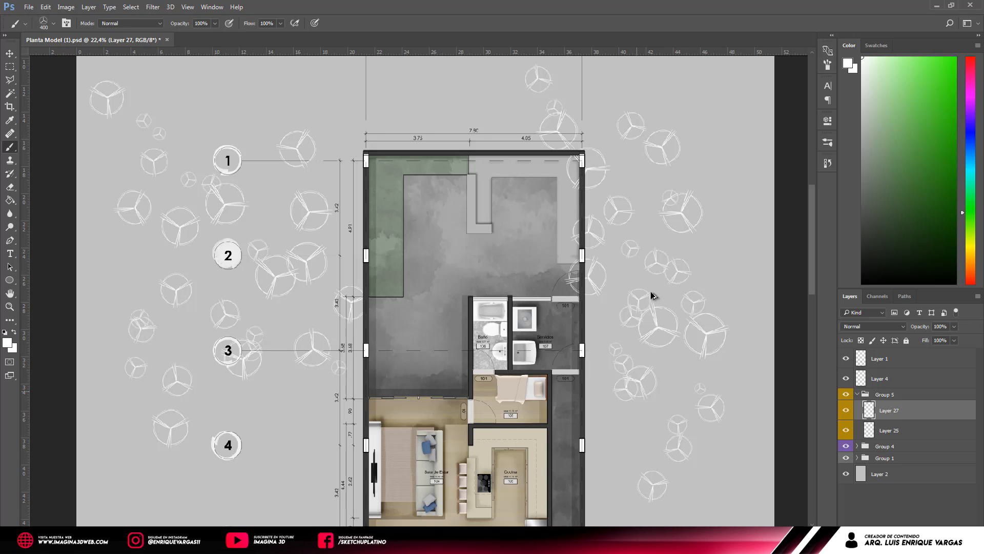
pyautogui.hotkey('ctrl', 'alt', 'z')
pyautogui.hotkey('ctrl', 'alt', 'z')
pyautogui.hotkey('ctrl', 'alt', 'z')
pyautogui.press('Delete')
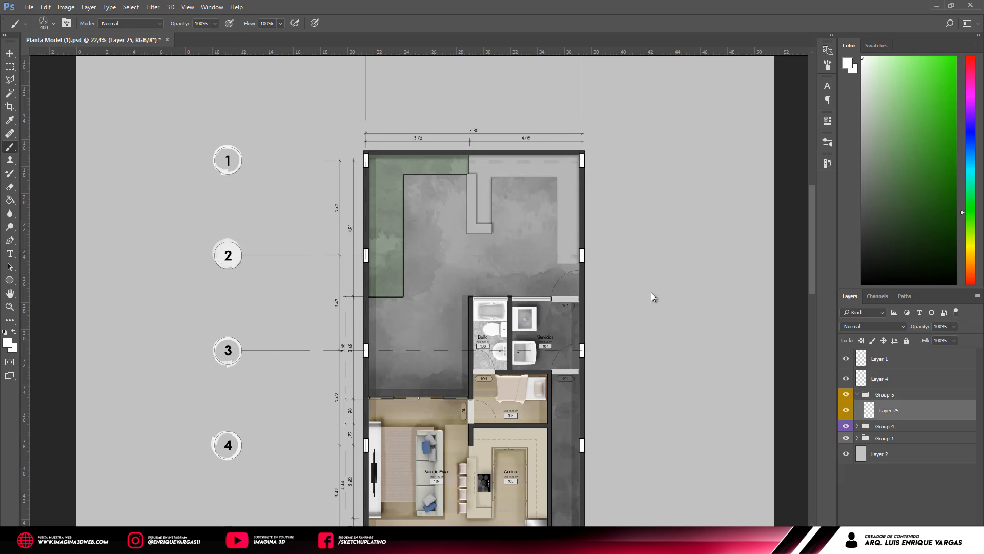
# On a new layer, paint black circular tree outlines over the L-shaped green garden using the 200 tree-ring tip at 369 px.
pyautogui.hotkey('ctrl', 'shift', 'alt', 'n')
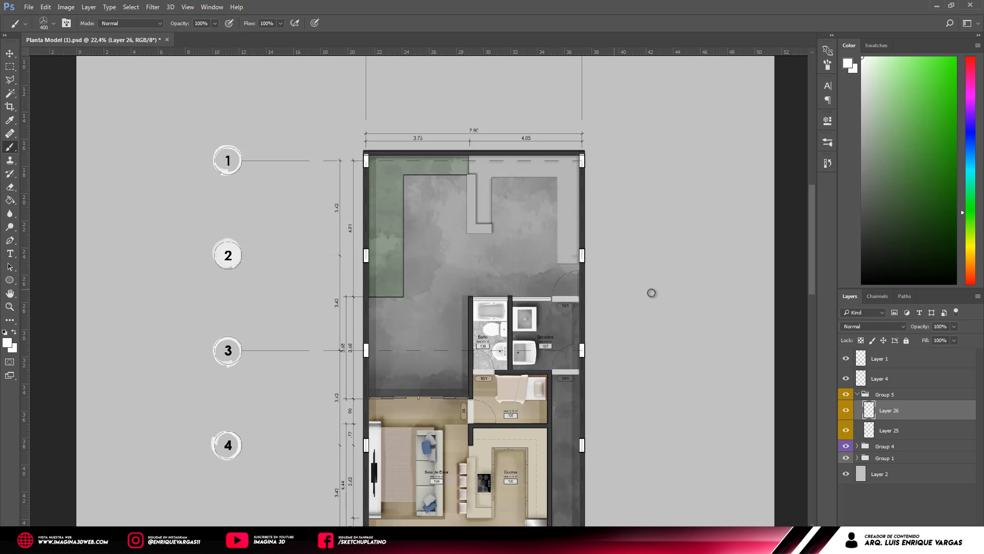
pyautogui.press('d')
pyautogui.rightClick(650, 293)
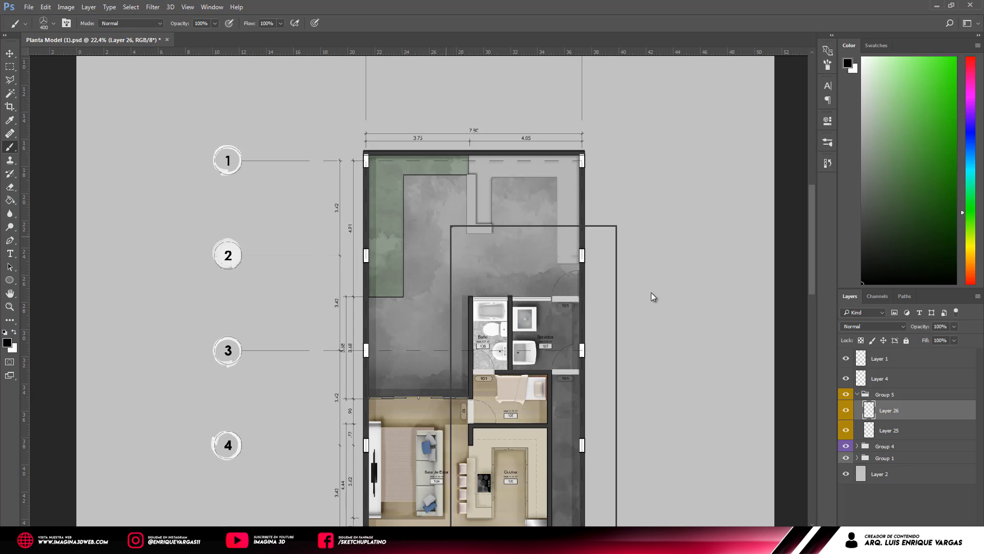
pyautogui.press('.')
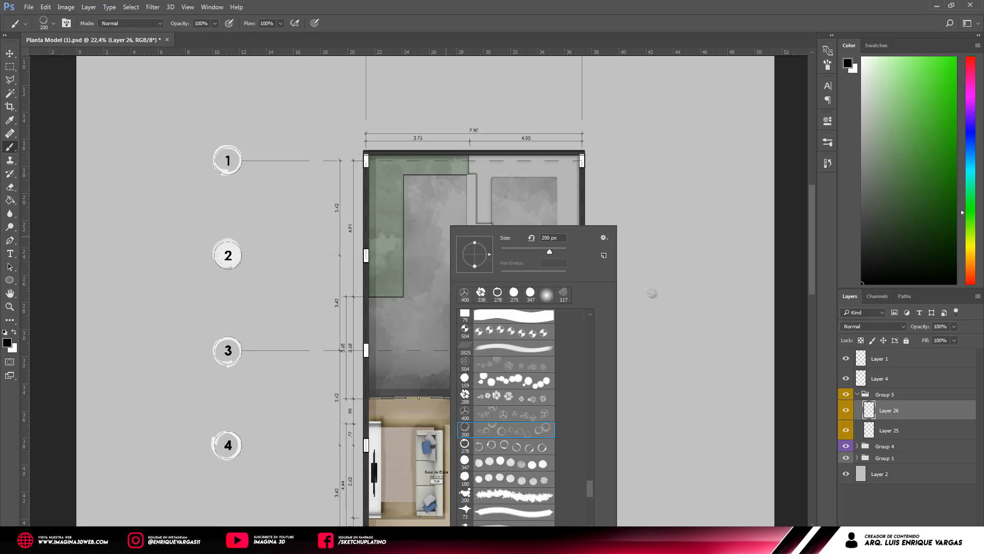
pyautogui.press('.')
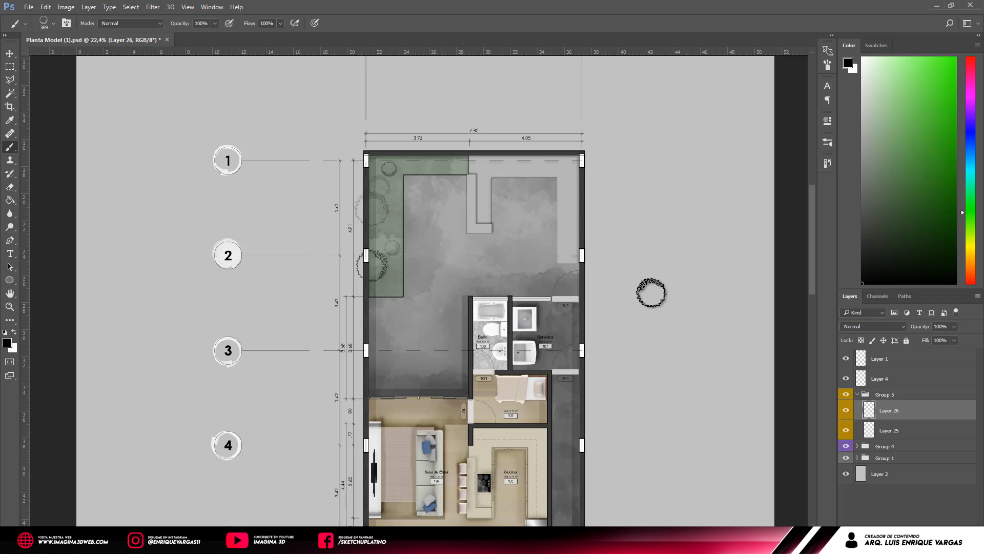
pyautogui.moveTo(442, 170); pyautogui.dragTo(413, 184)
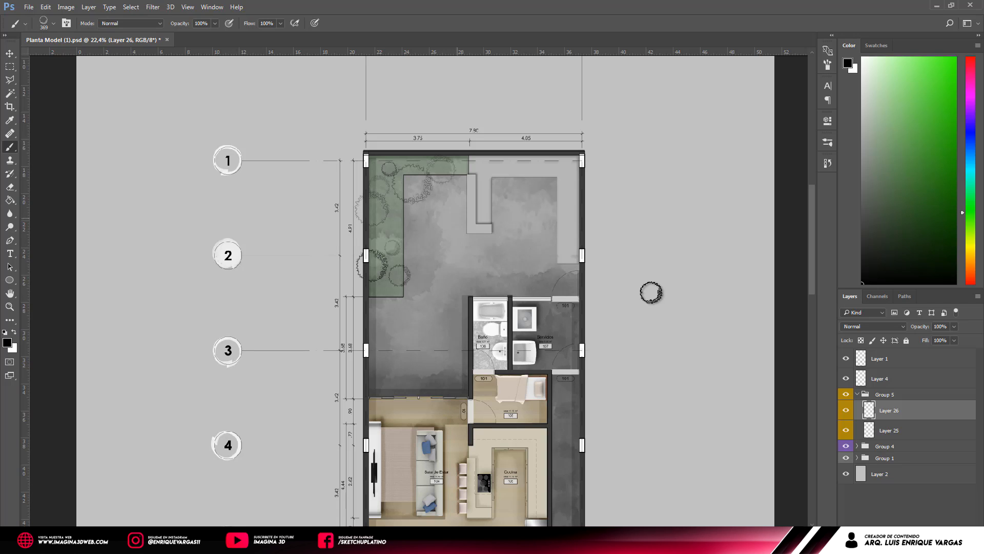
# Stamp small black plants in the long arm of the L-shaped garden with the 400 three-spoked tree tip reduced to 149 px.
pyautogui.rightClick(651, 293)
pyautogui.click(517, 412)
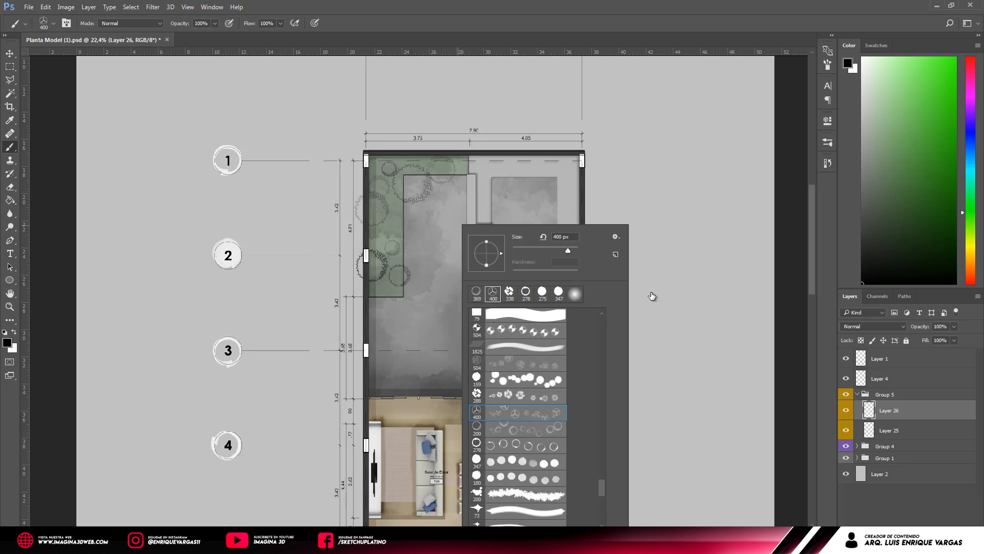
pyautogui.moveTo(567, 250); pyautogui.dragTo(553, 250)
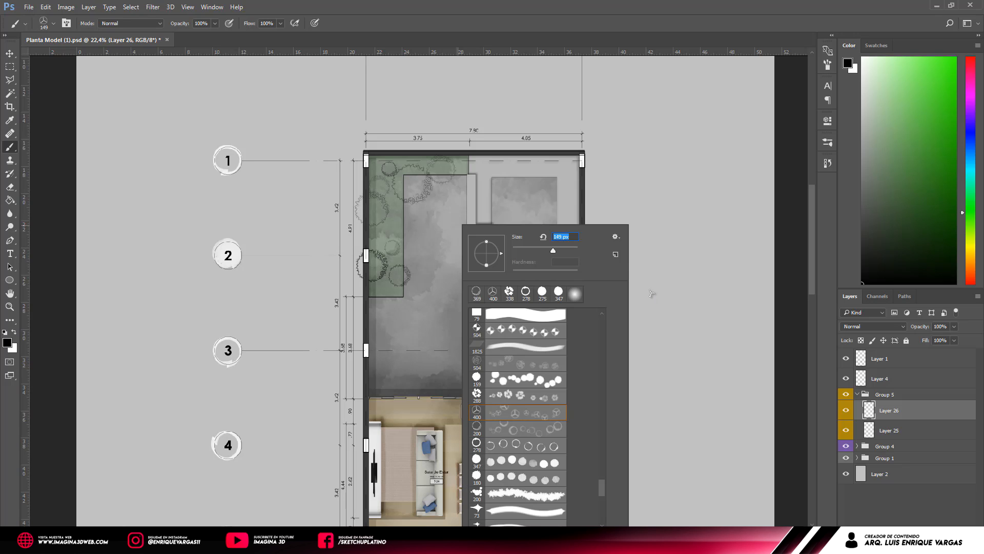
pyautogui.moveTo(385, 234)
pyautogui.mouseDown()
pyautogui.moveTo(389, 220)
pyautogui.moveTo(403, 222)
pyautogui.mouseUp()
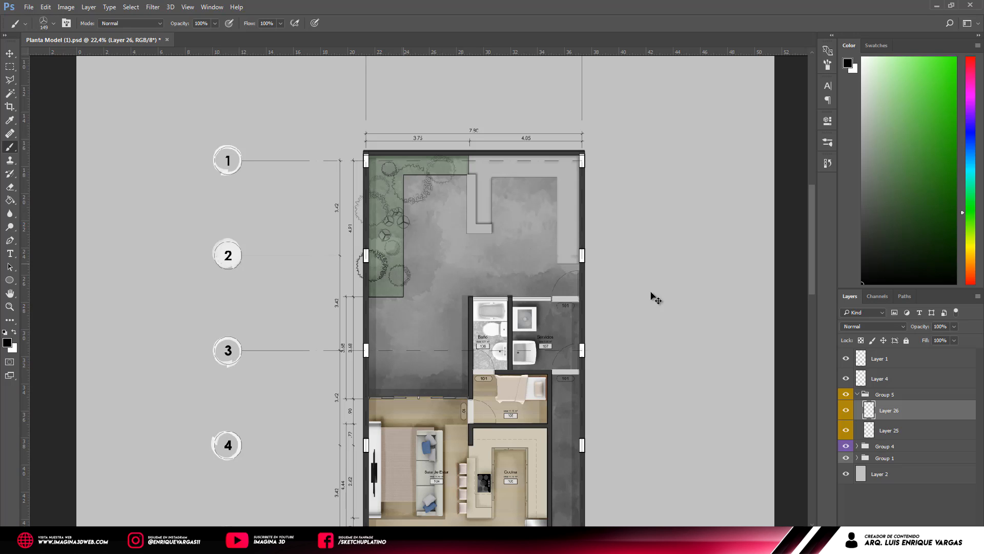
pyautogui.hotkey('ctrl', 'z')
pyautogui.hotkey('ctrl', 'z')
# Paint black three-spoked trees at 385 px along the green front planter outside the Sala and stamp 288 px foliage clusters between them.
pyautogui.rightClick(652, 294)
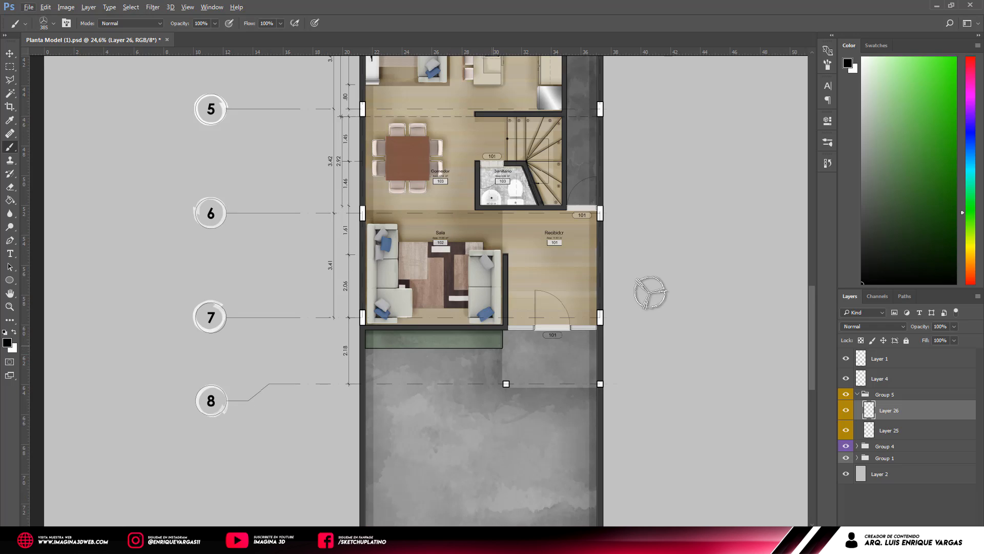
pyautogui.moveTo(492, 346)
pyautogui.mouseDown()
pyautogui.moveTo(408, 370)
pyautogui.moveTo(378, 342)
pyautogui.moveTo(428, 341)
pyautogui.mouseUp()
pyautogui.rightClick(492, 354)
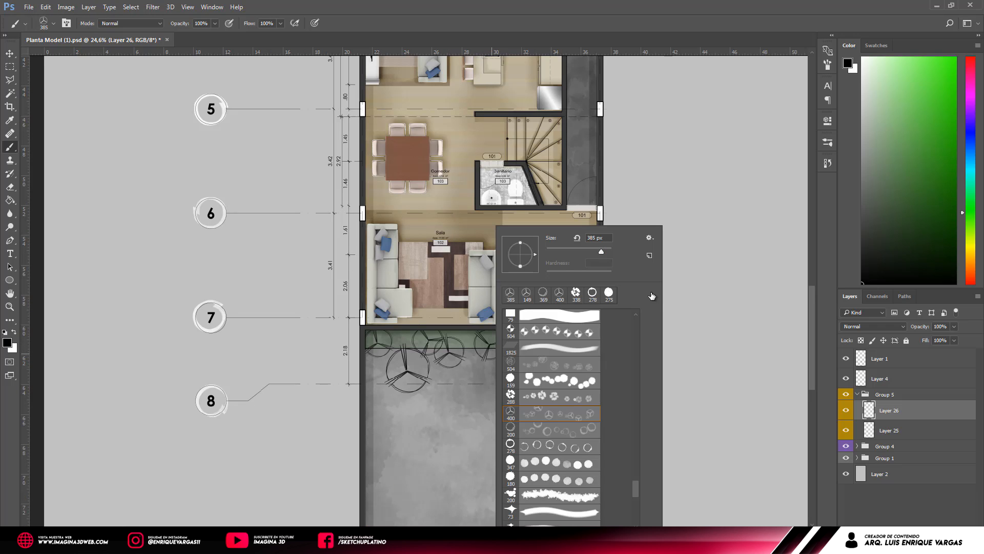
pyautogui.press(',')
pyautogui.press('Return')
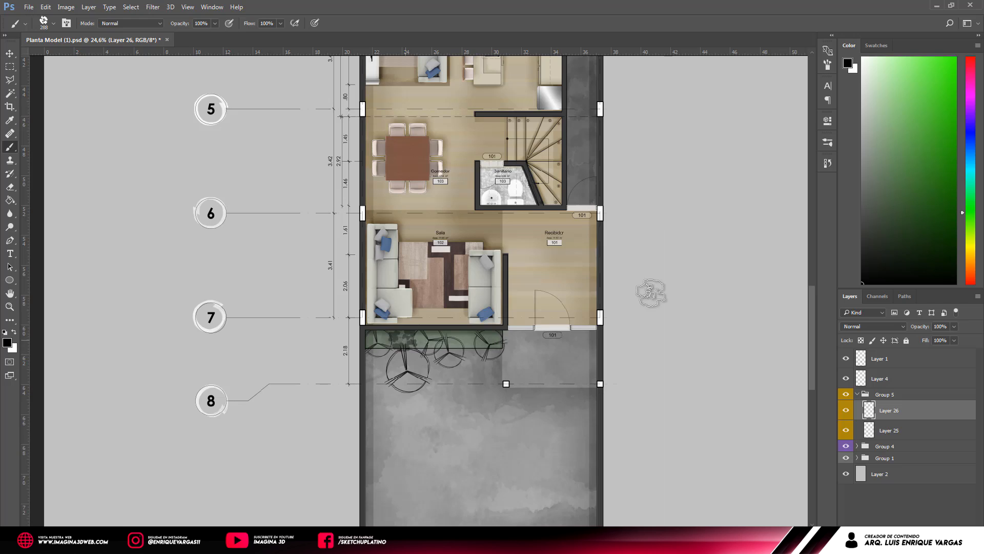
pyautogui.click(442, 342)
pyautogui.click(465, 341)
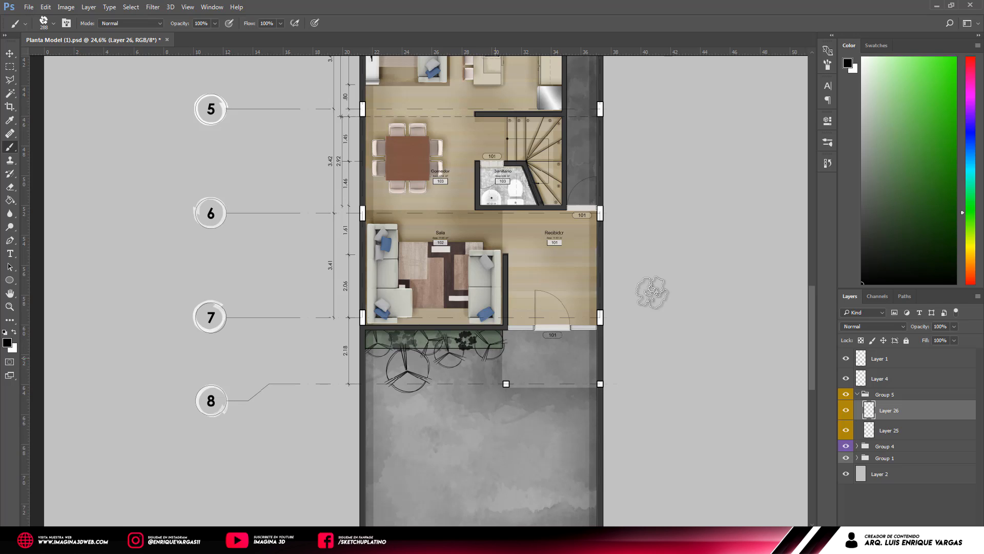
# Stamp the last black foliage clusters in and just below the green front planter outside the Sala.
pyautogui.click(492, 343)
pyautogui.click(389, 353)
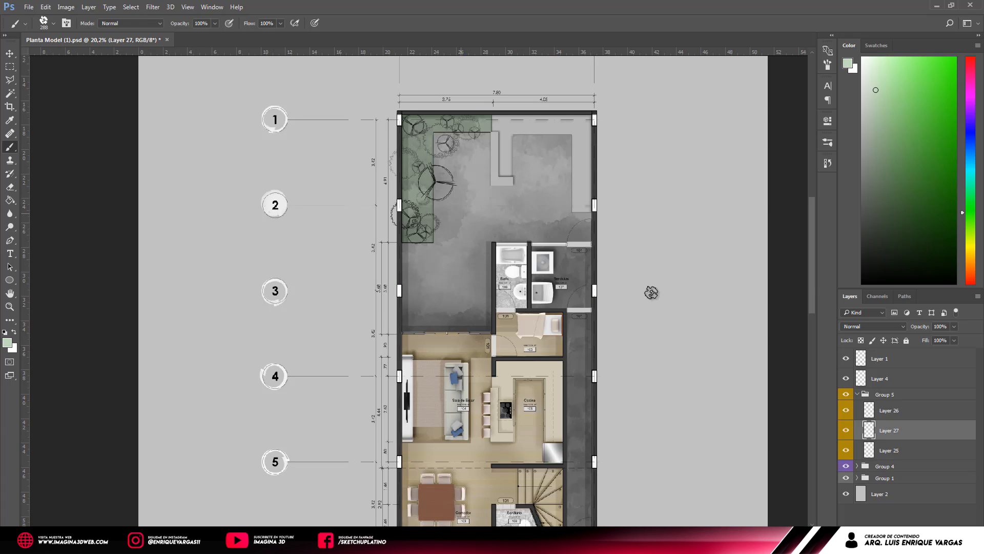
# On a new layer beneath the black outlines, fill the small plants in the L-shaped garden with pale green using the 180 round tip at 133 px.
pyautogui.rightClick(652, 293)
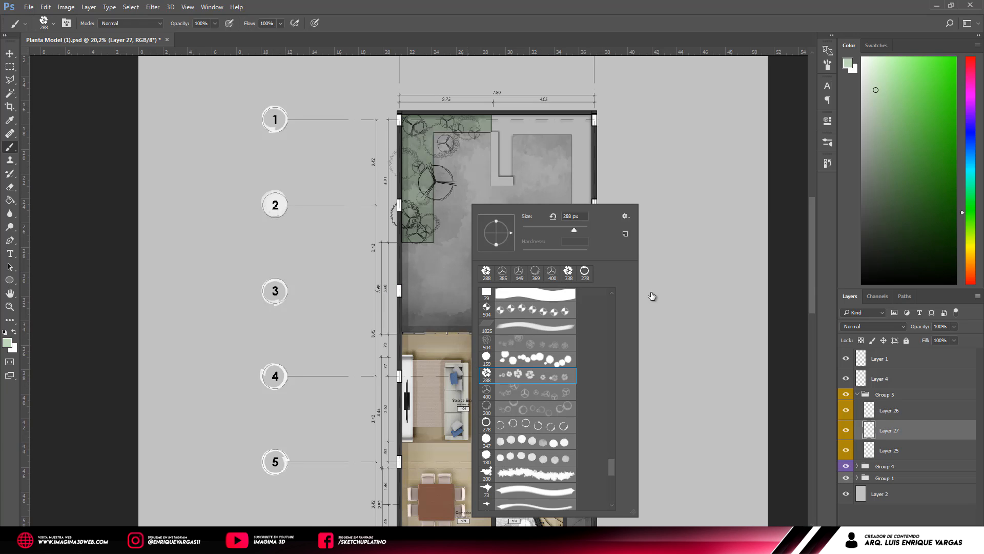
pyautogui.click(528, 458)
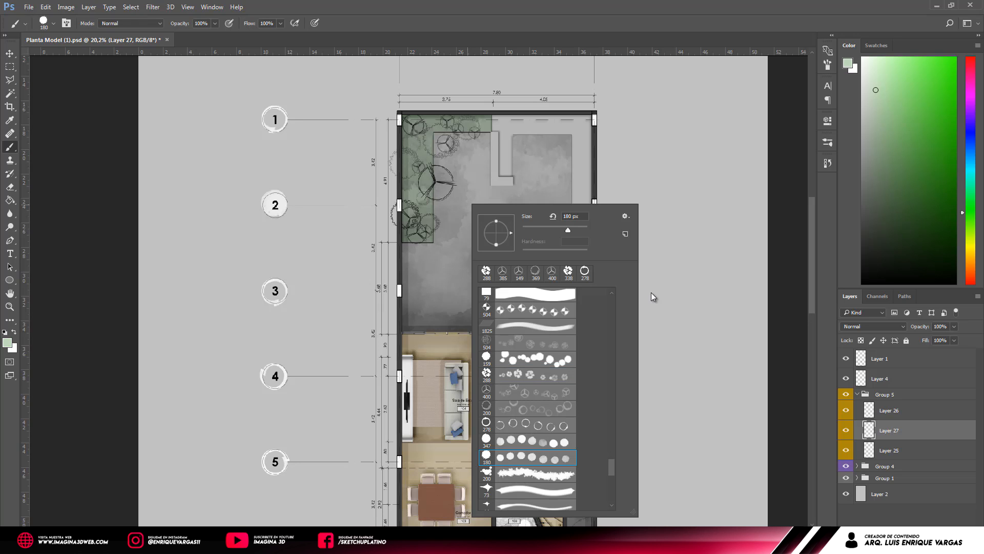
pyautogui.scroll(5, 652, 293)
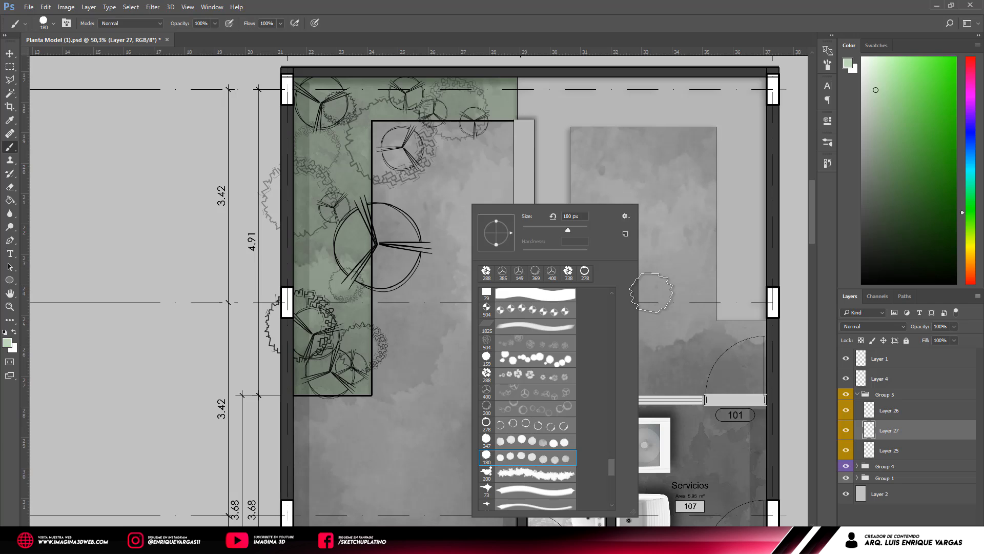
pyautogui.click(474, 121)
pyautogui.hotkey('ctrl', 'z')
pyautogui.click(474, 121)
pyautogui.click(433, 113)
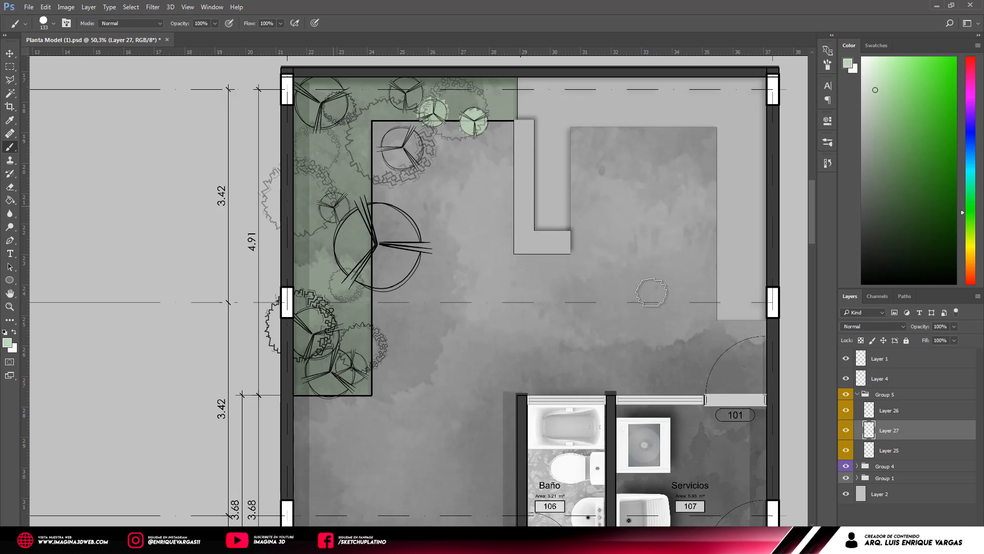
pyautogui.click(335, 205)
pyautogui.click(345, 284)
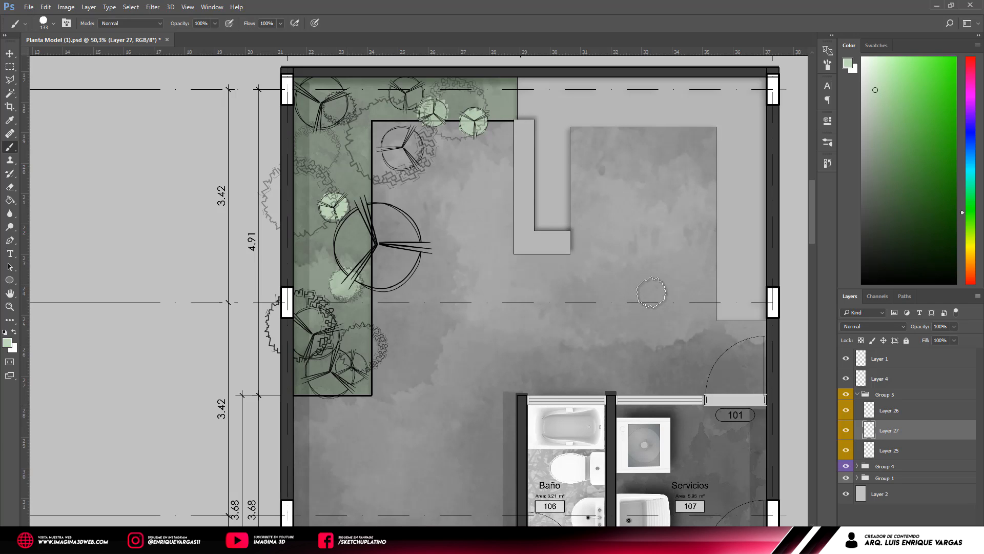
pyautogui.click(352, 364)
# Colour the larger garden trees in a darker green with a bigger tip and add white rings with the ring tip at 196 px.
pyautogui.rightClick(477, 224)
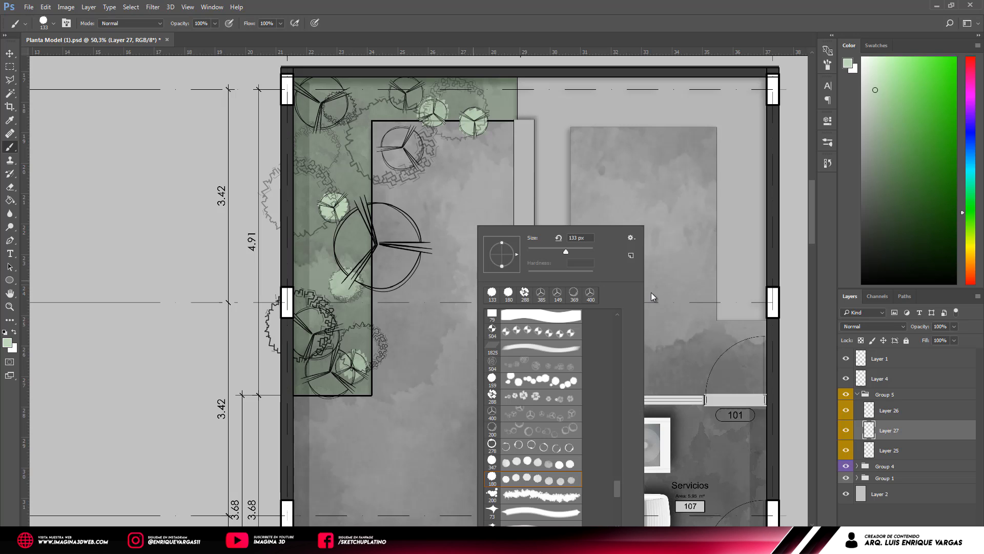
pyautogui.moveTo(565, 251); pyautogui.dragTo(571, 251)
pyautogui.click(878, 122)
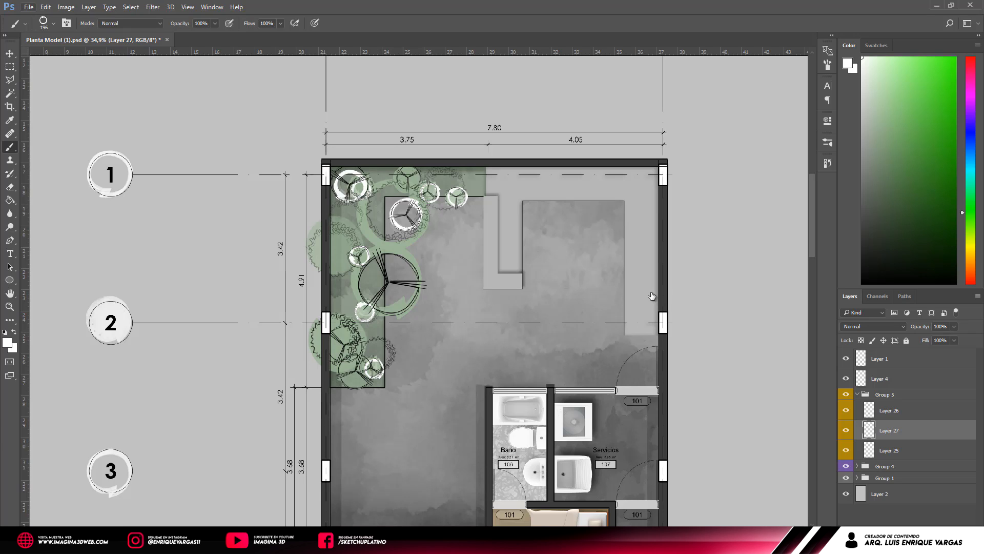
# Add a Gradient Overlay effect to the plant colour layer and load the Violet, Orange preset in its gradient.
pyautogui.press('alt')
pyautogui.press('h')
pyautogui.hotkey('alt', 'l')
pyautogui.press('y')
pyautogui.press('n')
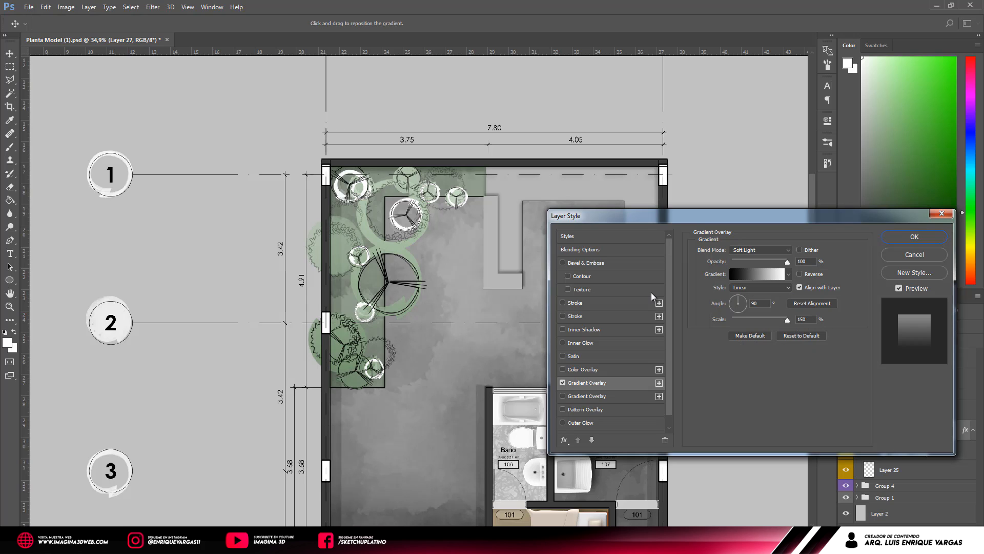
pyautogui.click(757, 274)
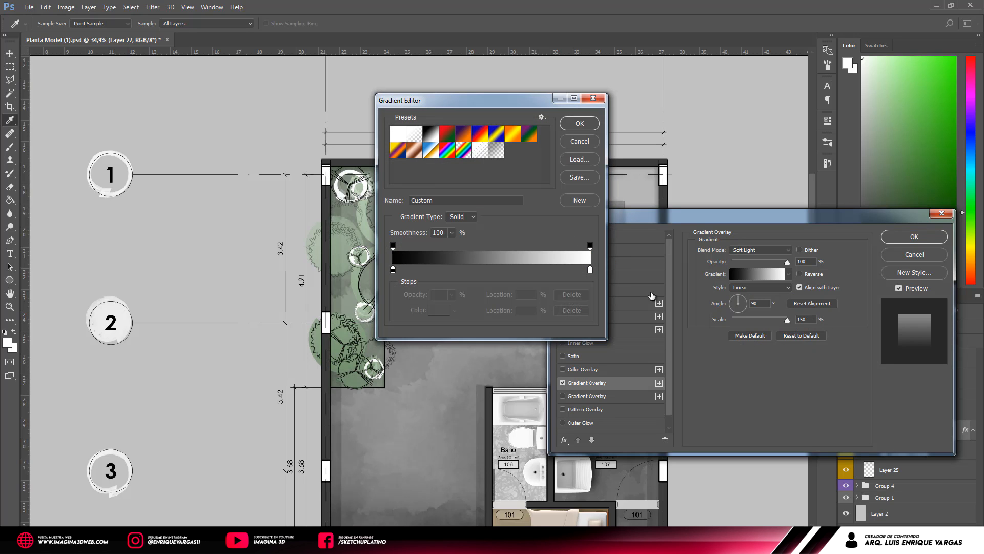
pyautogui.moveTo(487, 100)
pyautogui.mouseDown()
pyautogui.moveTo(209, 99)
pyautogui.moveTo(186, 121)
pyautogui.mouseUp()
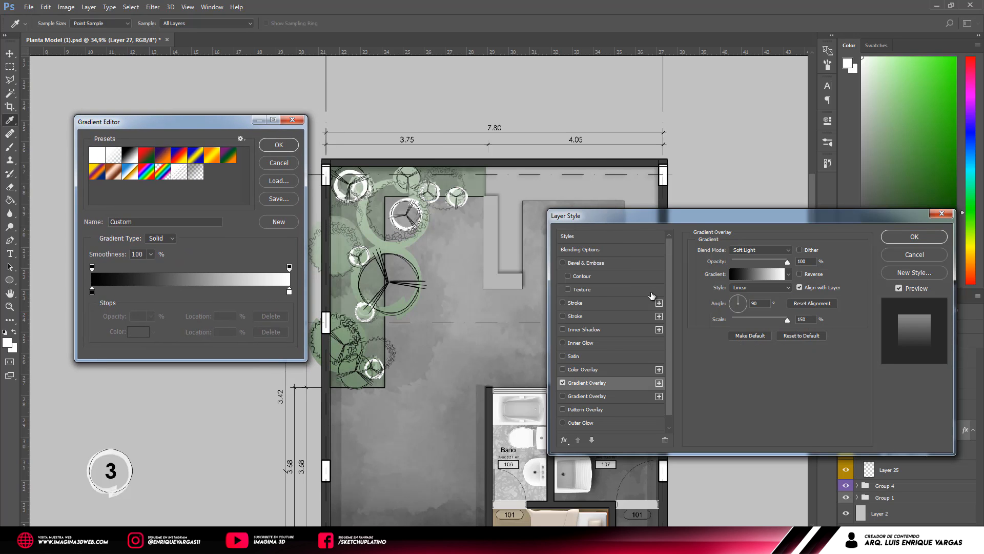
pyautogui.click(162, 154)
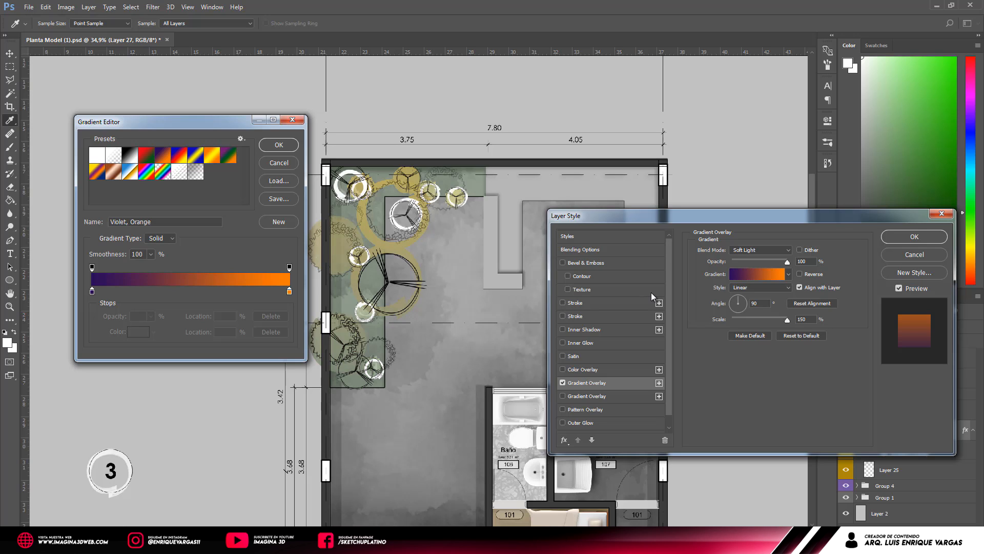
# Add a 4dfbf9 colour stop at 22% to the overlay gradient and set the overlay's opacity to 47%.
pyautogui.click(135, 291)
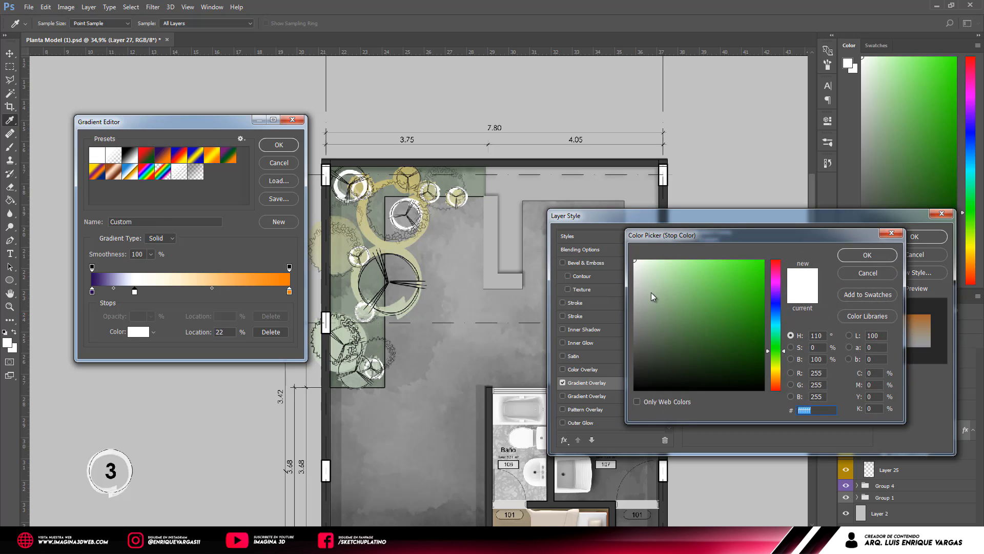
pyautogui.write('4dfbf9')
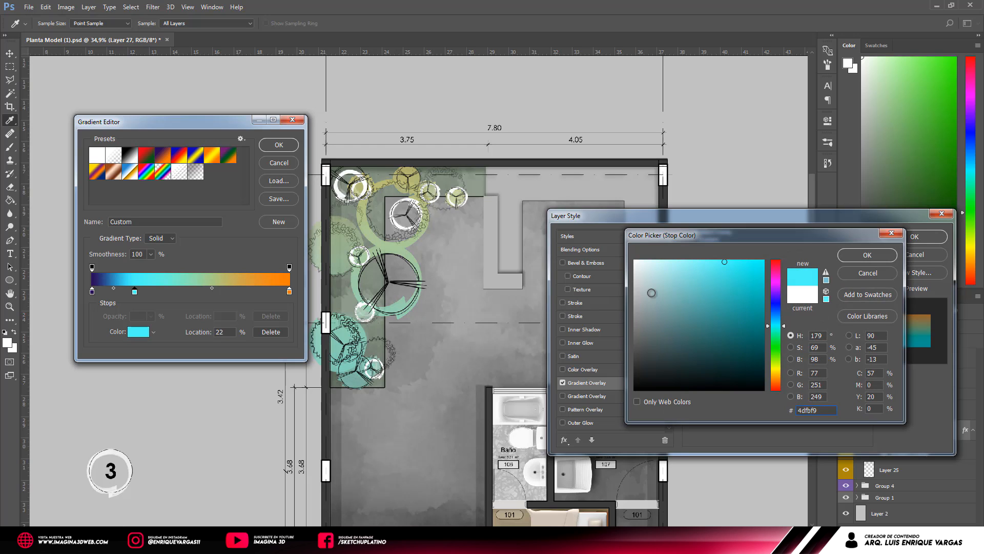
pyautogui.press('Return')
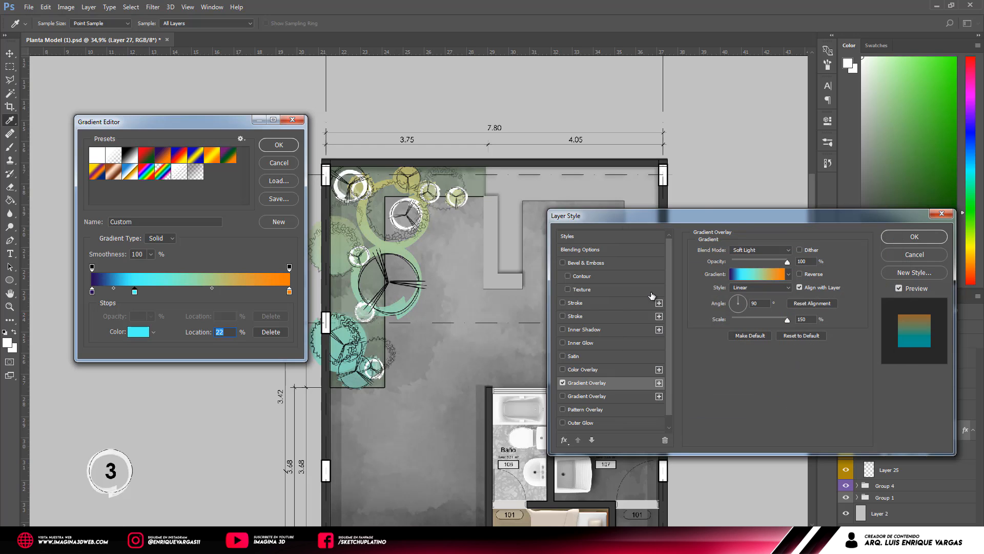
pyautogui.press('Return')
pyautogui.moveTo(788, 262)
pyautogui.mouseDown()
pyautogui.moveTo(743, 261)
pyautogui.moveTo(756, 262)
pyautogui.mouseUp()
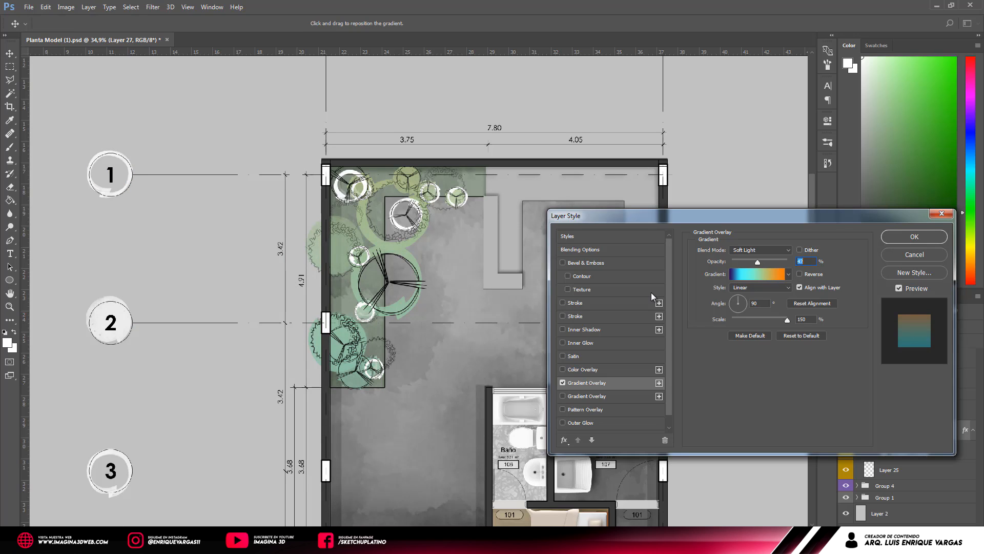
pyautogui.press('Return')
pyautogui.press('b')
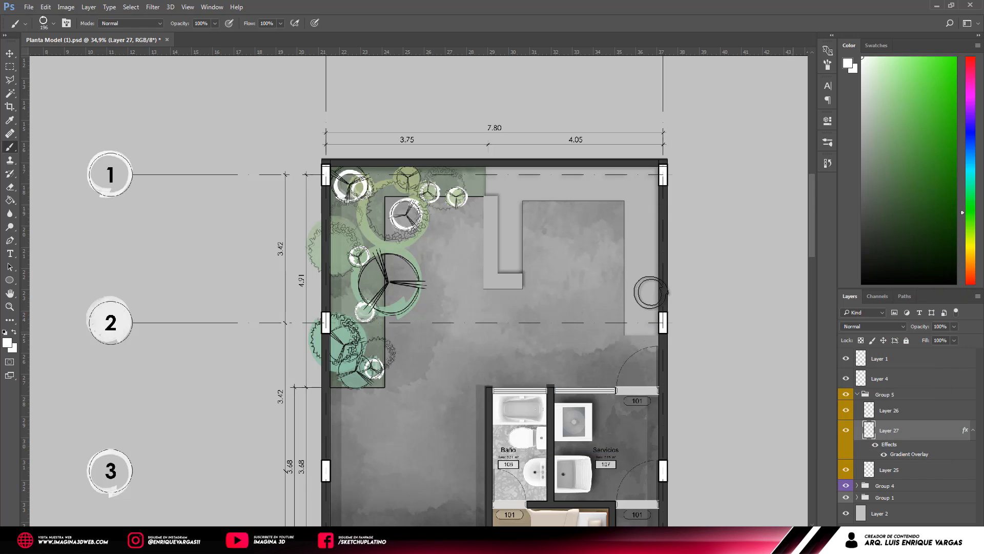
# Lower the fill of the plant colour layer and paint coloured fills and white rings over the front planter trees.
pyautogui.press('v')
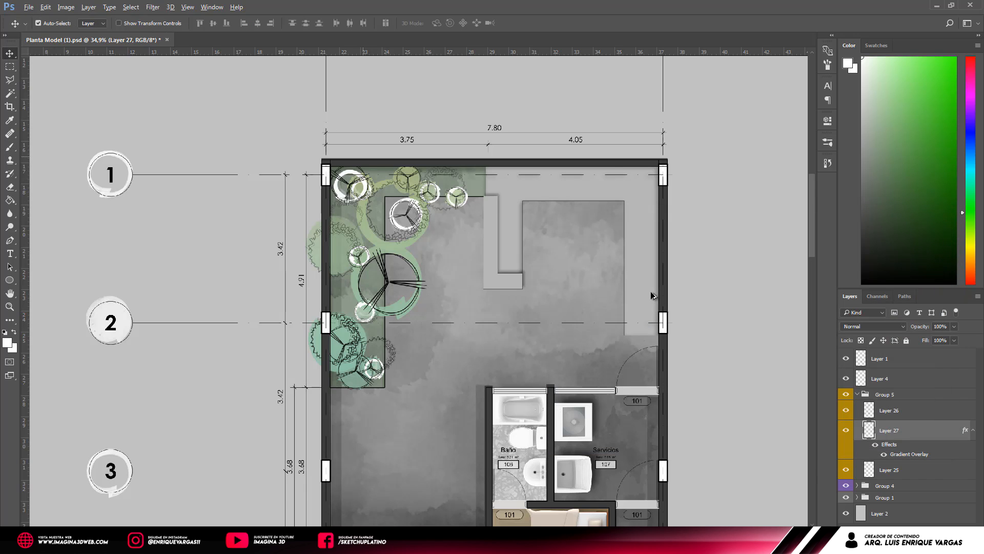
pyautogui.hotkey('ctrl', '0')
pyautogui.scroll(-2, 654, 296)
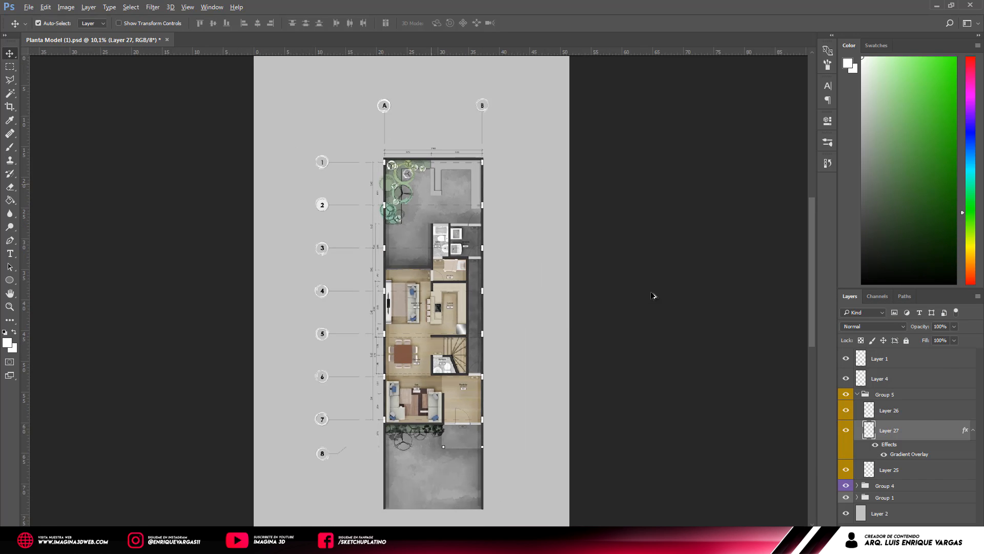
pyautogui.scroll(1, 653, 296)
pyautogui.click(954, 340)
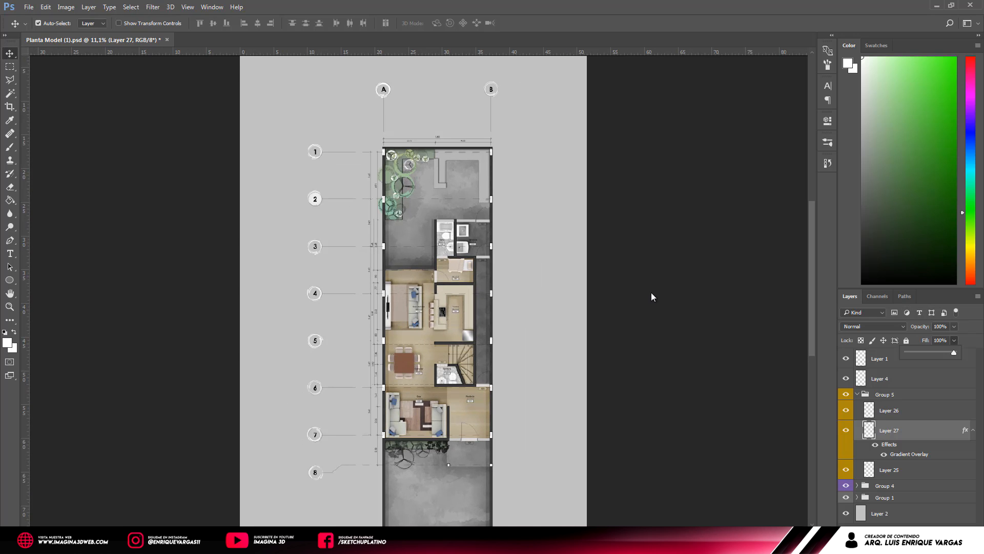
pyautogui.moveTo(956, 352); pyautogui.dragTo(942, 352)
pyautogui.click(652, 296)
pyautogui.scroll(5, 385, 167)
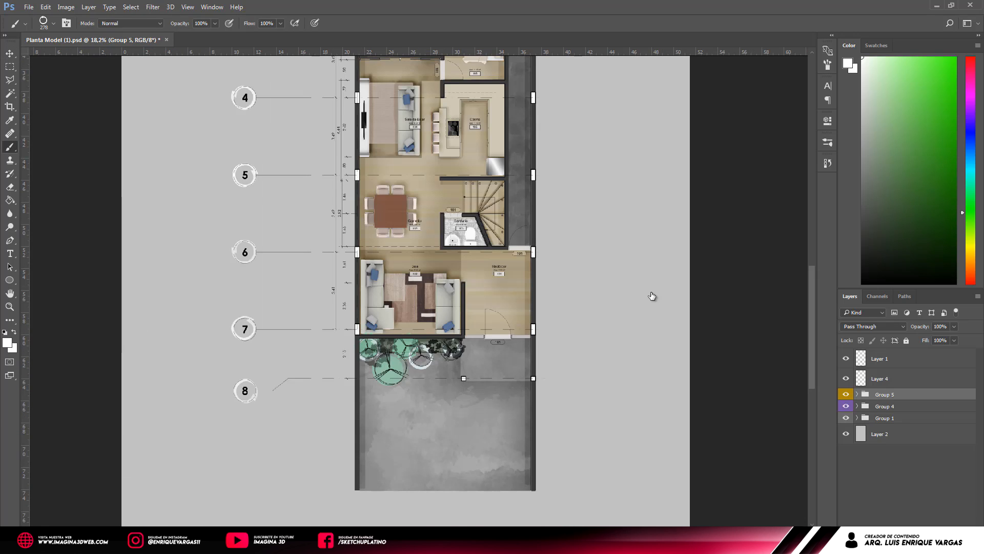
# Add a new layer directly above the background Layer 2, beneath all the groups.
pyautogui.click(885, 418)
pyautogui.click(880, 434)
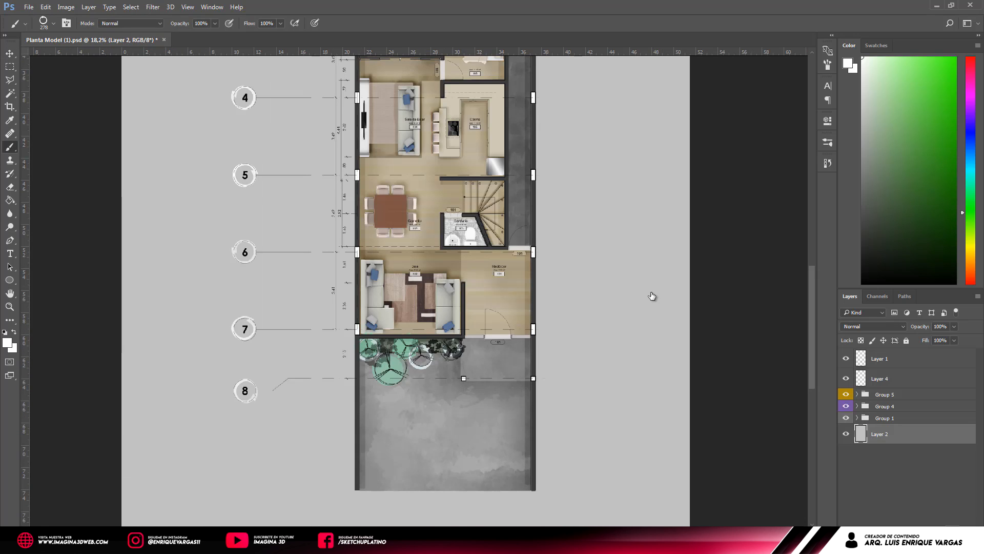
pyautogui.hotkey('ctrl', 'shift', 'alt', 'n')
pyautogui.hotkey('ctrl', '0')
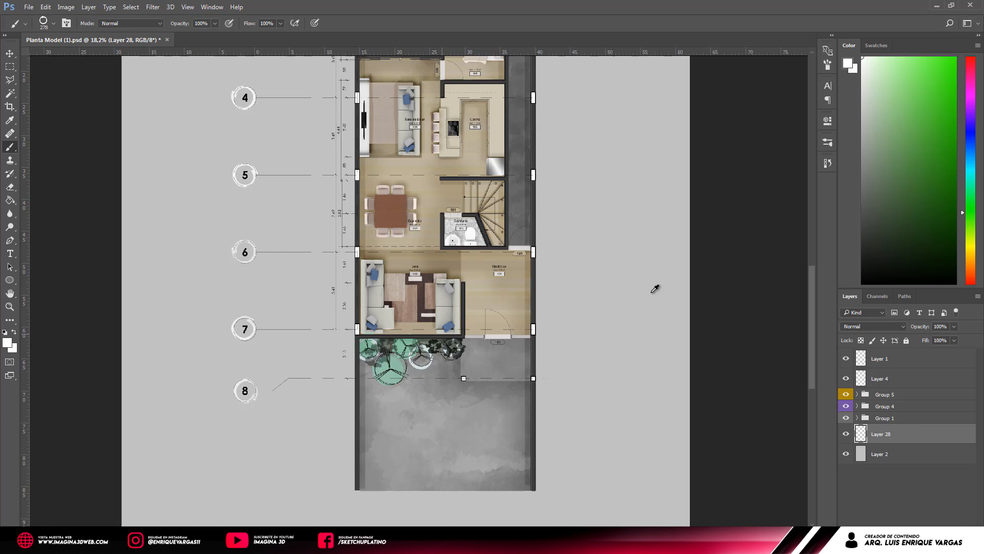
# Set the foreground colour to a muted olive green sampled from the garden for the background washes.
pyautogui.press('v')
pyautogui.click(7, 342)
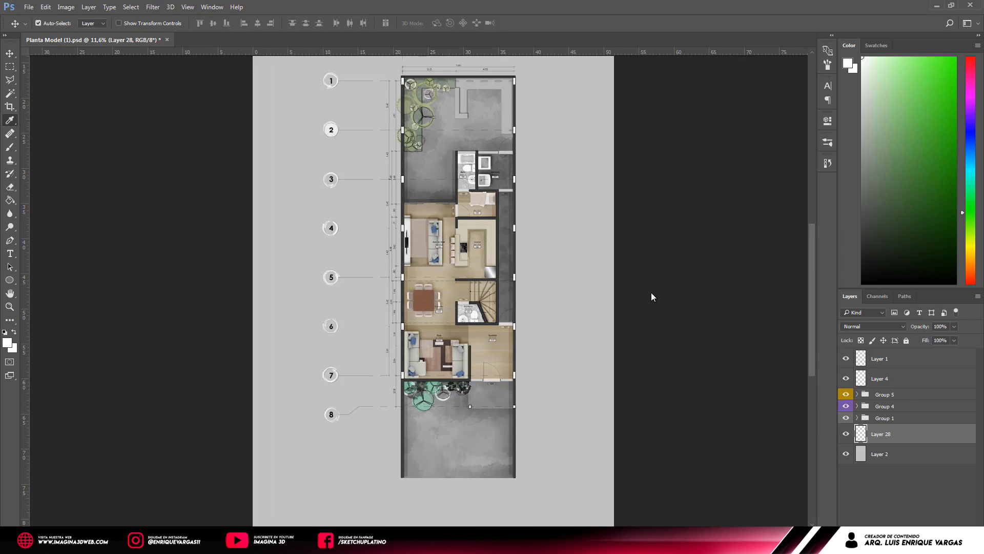
pyautogui.click(651, 292)
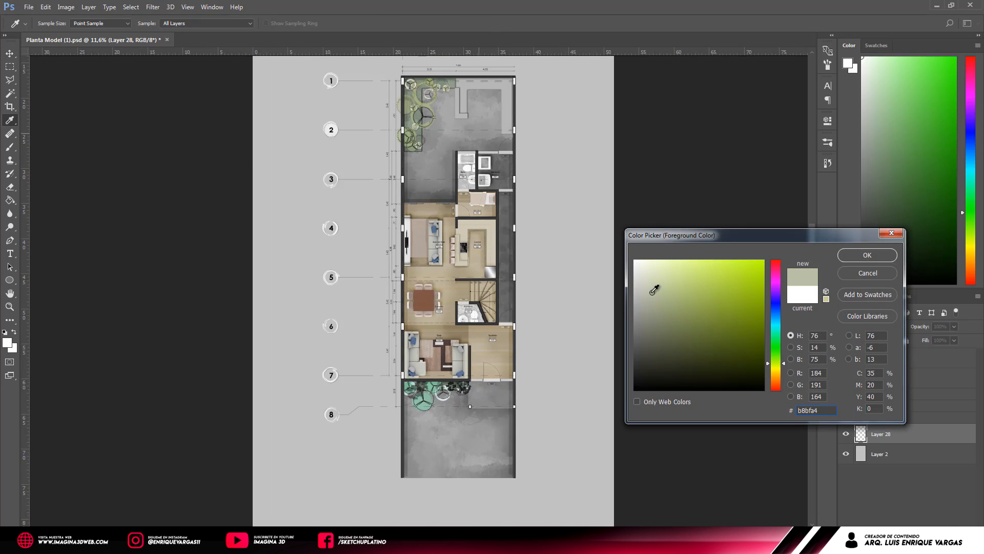
pyautogui.click(651, 293)
pyautogui.press('Return')
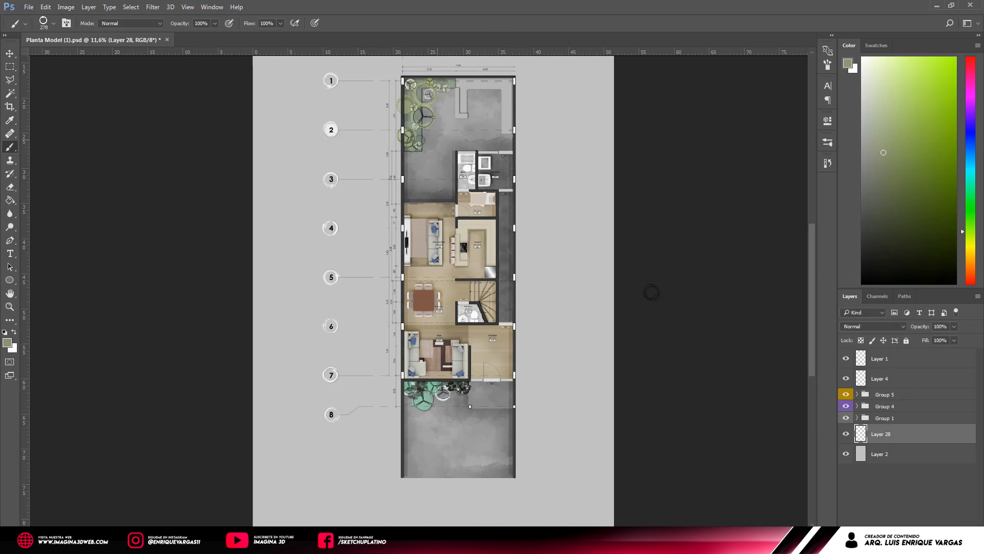
# Paint watercolour splashes with textured tips behind the plan's left side: green by the garden, beige by the interior, teal by the front planter.
pyautogui.rightClick(651, 292)
pyautogui.scroll(-8, 650, 295)
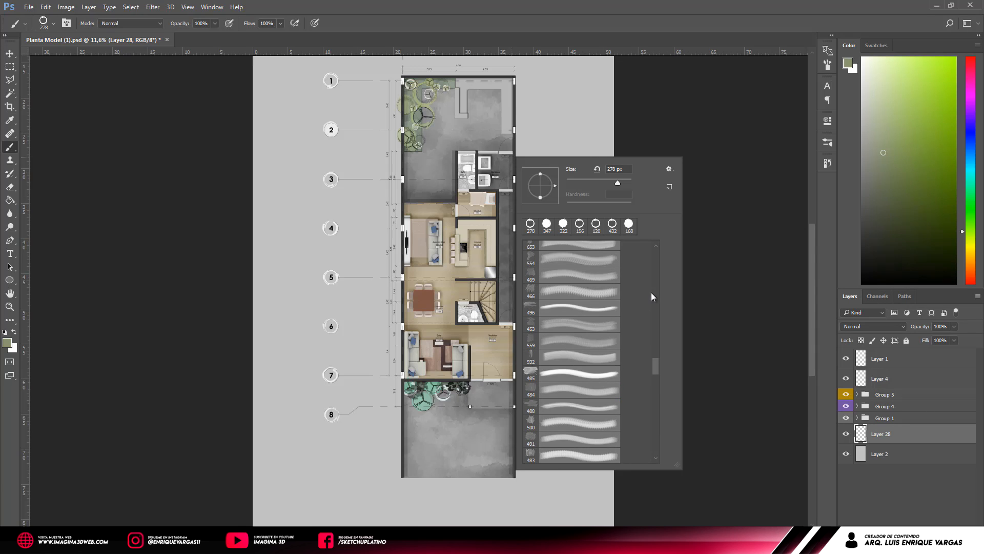
pyautogui.scroll(1, 651, 295)
pyautogui.click(579, 331)
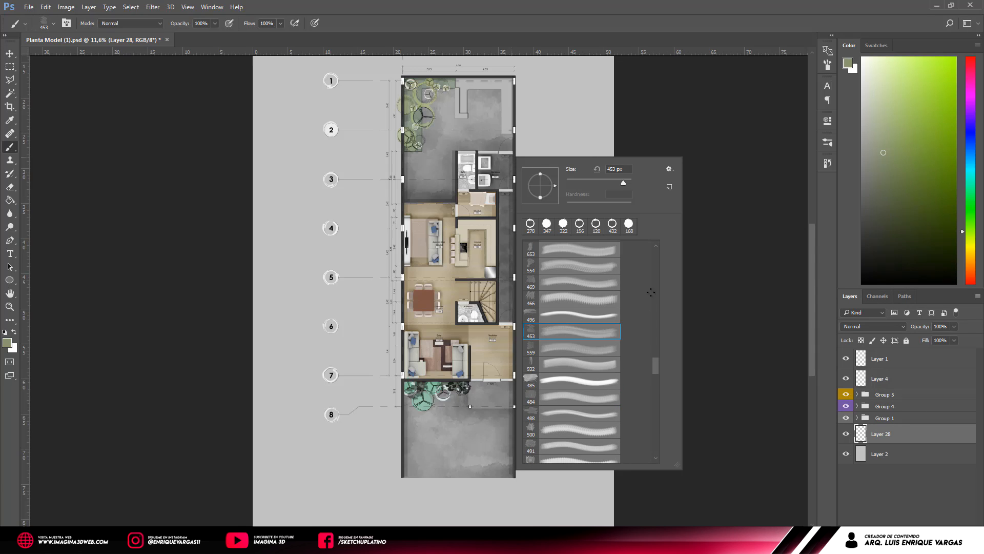
pyautogui.scroll(-3, 579, 331)
pyautogui.click(579, 364)
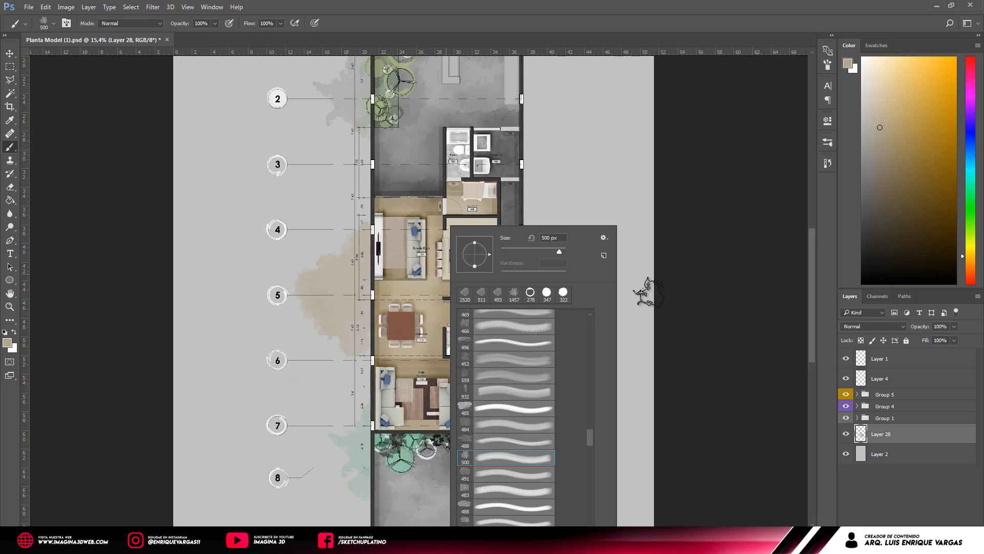
# Stamp beige watercolour splashes along the plan's right side with the 500 textured tip enlarged to 1811 px.
pyautogui.moveTo(559, 252); pyautogui.dragTo(562, 252)
pyautogui.click(381, 229)
pyautogui.click(495, 304)
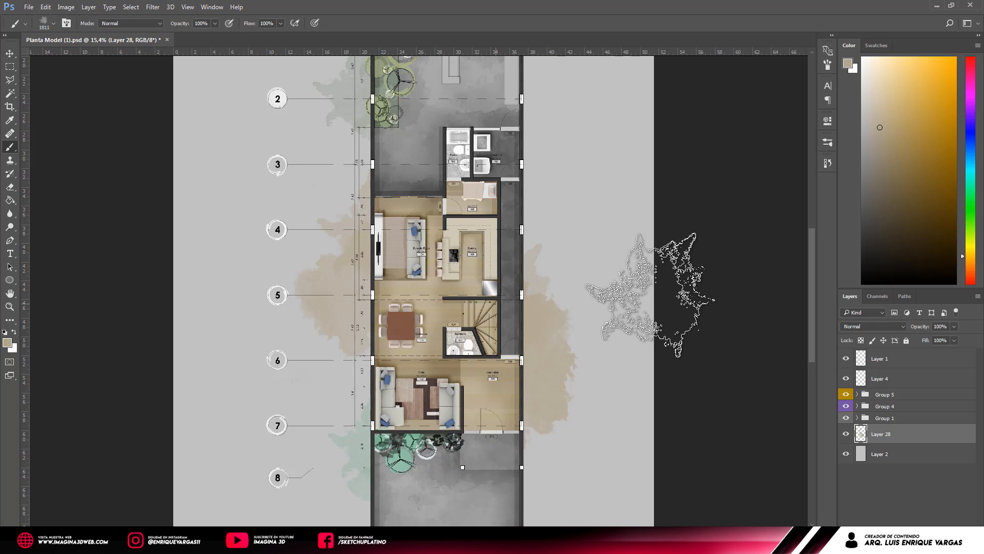
# Sample darker tones and stamp watercolour splatter accents over the beige and green washes with a different textured tip.
pyautogui.keyDown('alt'); pyautogui.click(651, 294); pyautogui.keyUp('alt')
pyautogui.rightClick(652, 294)
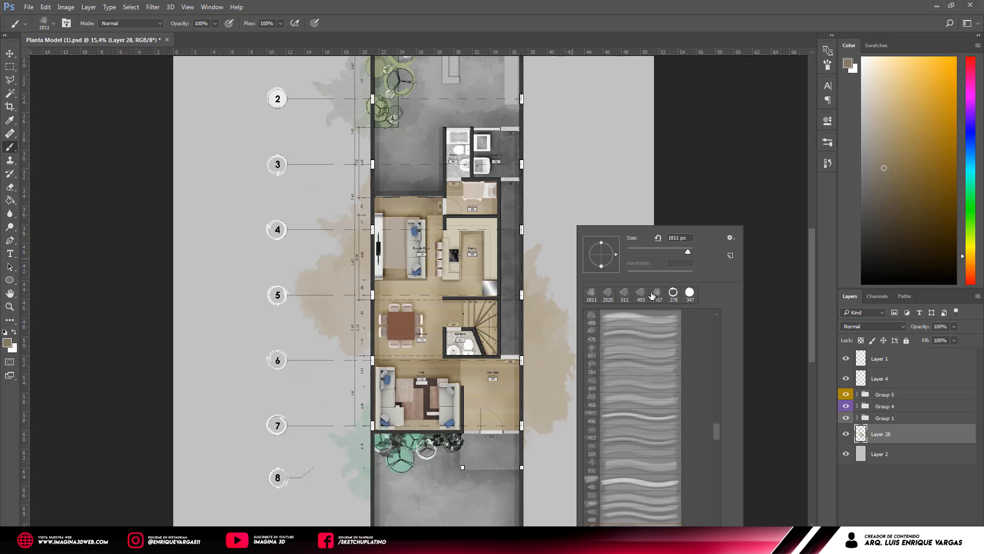
pyautogui.scroll(3, 638, 358)
pyautogui.click(638, 368)
pyautogui.click(539, 336)
pyautogui.click(367, 282)
pyautogui.rightClick(562, 335)
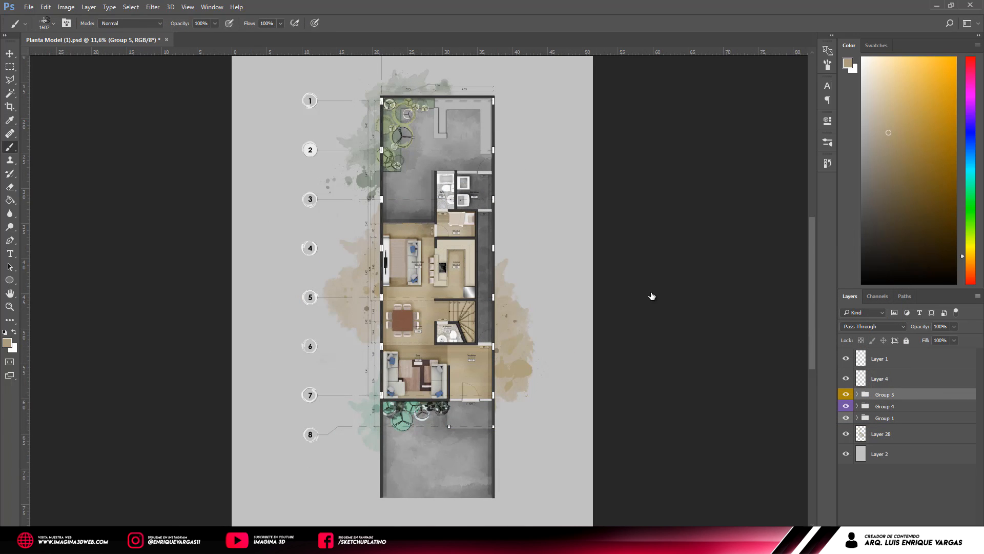
# Create a new layer group above Group 5 and give it the Green colour label.
pyautogui.hotkey('ctrl', 'g')
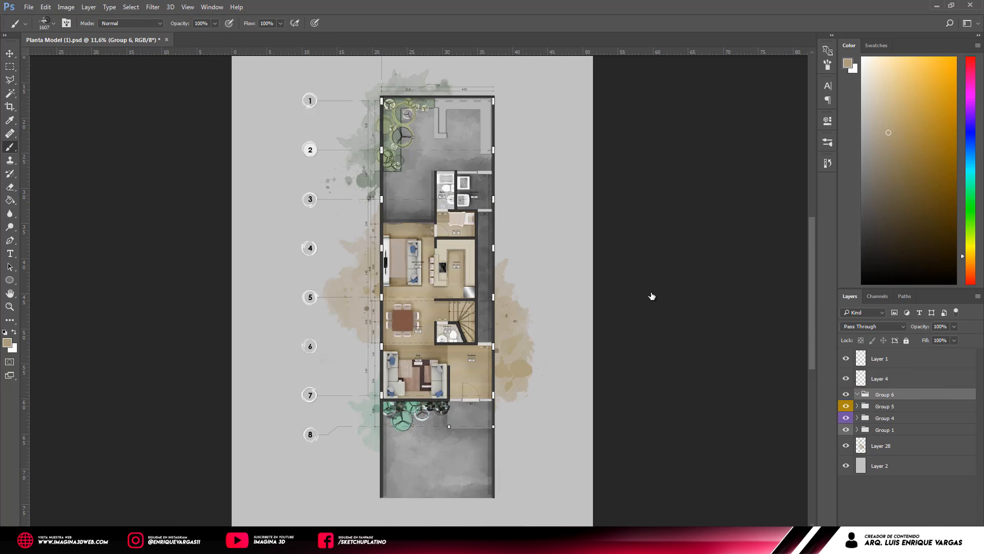
pyautogui.rightClick(846, 395)
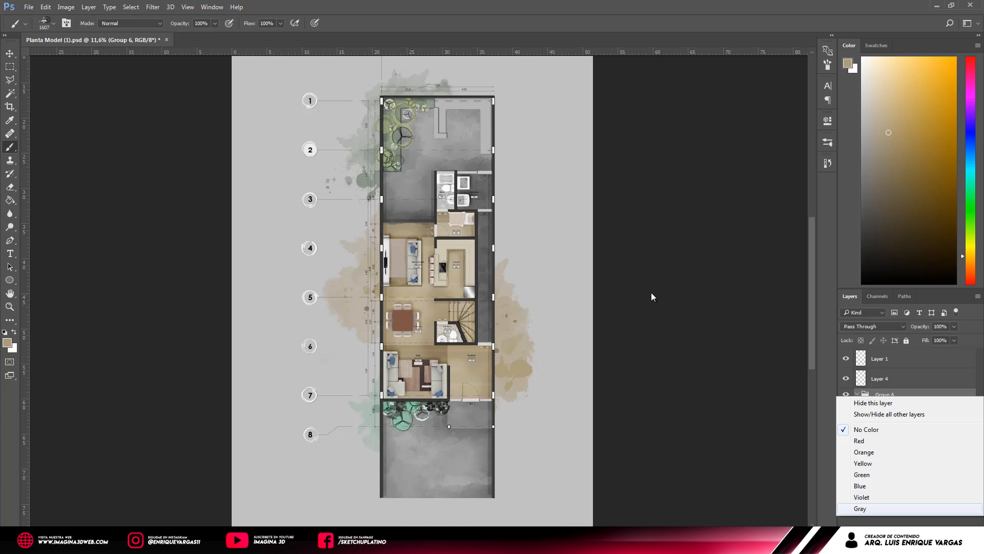
pyautogui.click(862, 474)
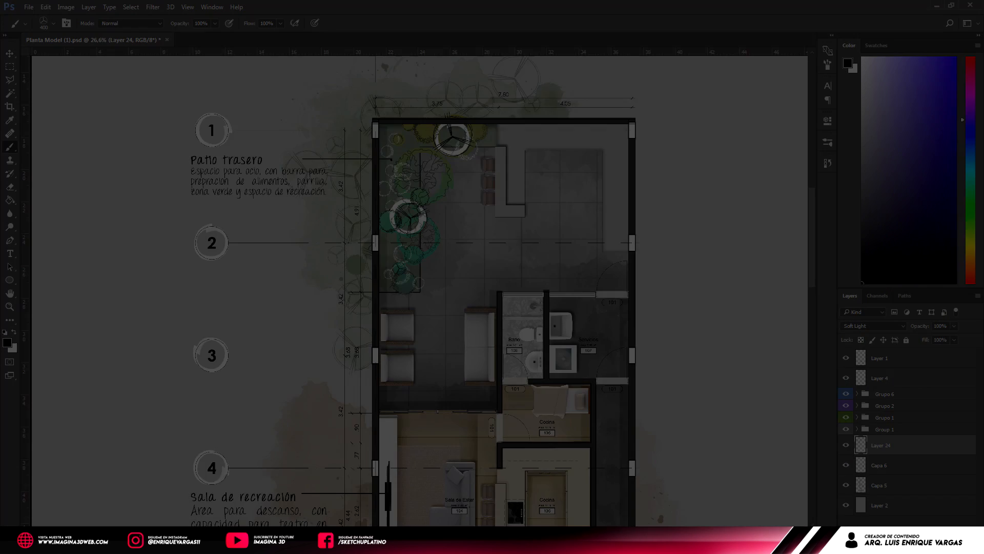
# Review the finished floor plan from the rear patio to the garage, checking the room annotations and watercolour splashes, ending with the whole sheet.
pyautogui.scroll(3, 420, 291)
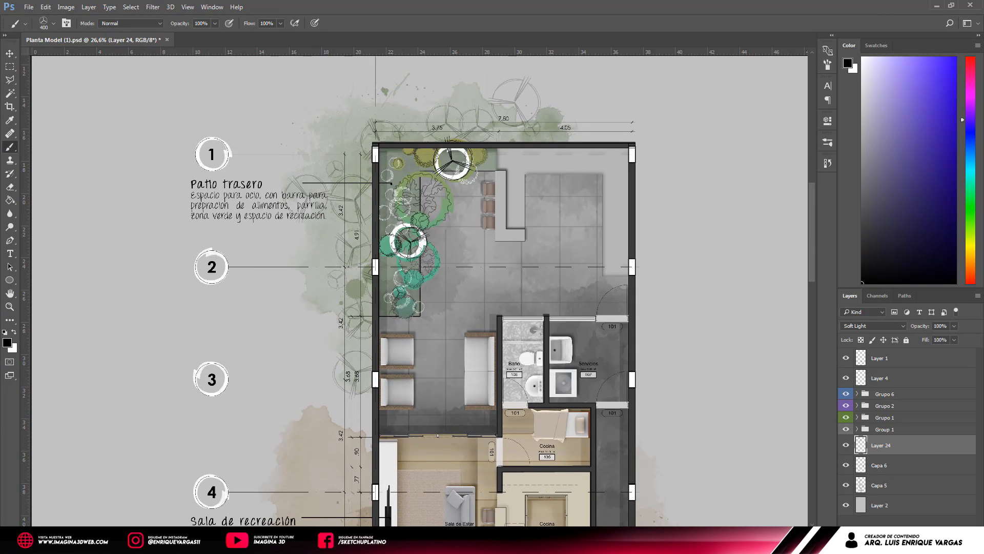
pyautogui.scroll(3, 419, 290)
pyautogui.scroll(-10, 420, 291)
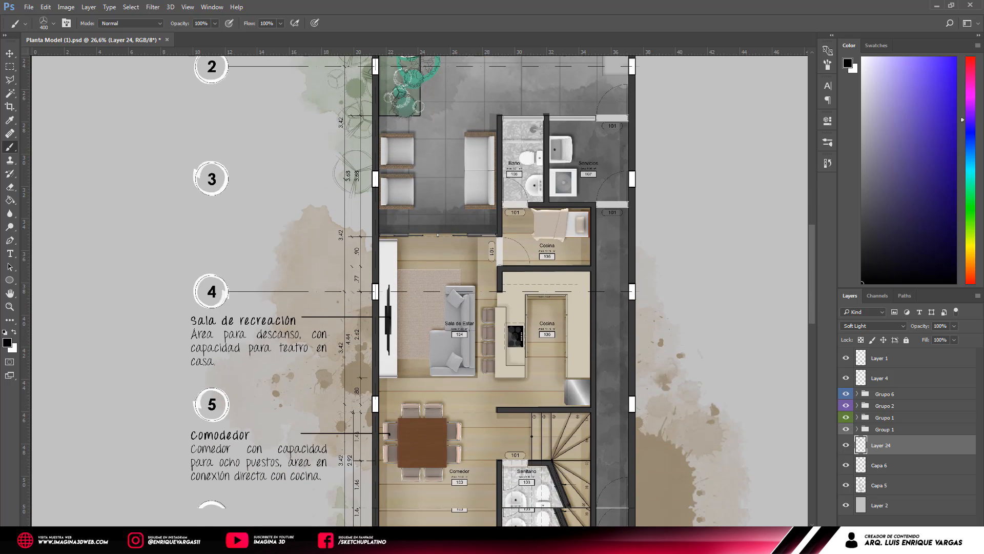
pyautogui.scroll(-4, 419, 291)
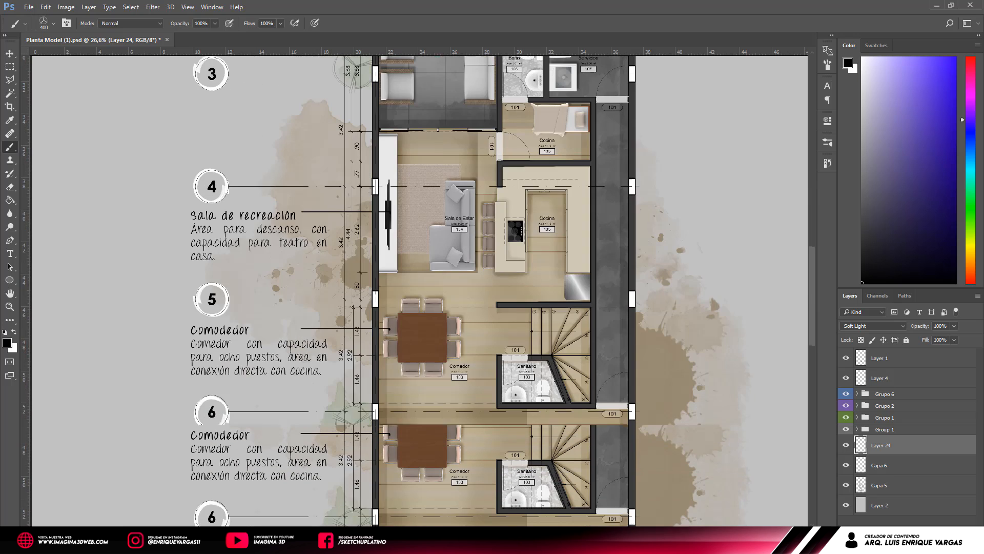
pyautogui.scroll(-6, 420, 290)
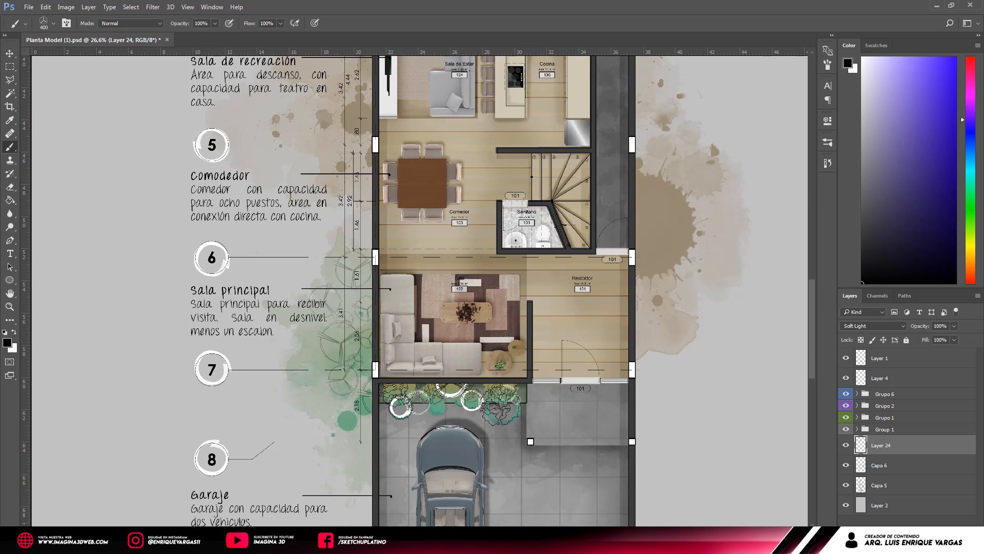
pyautogui.scroll(-3, 419, 290)
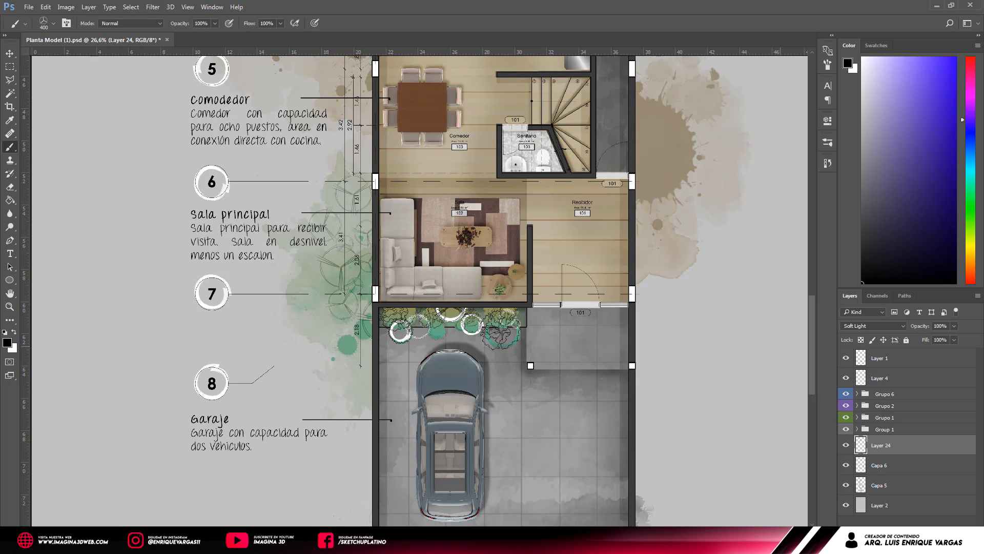
pyautogui.press('v')
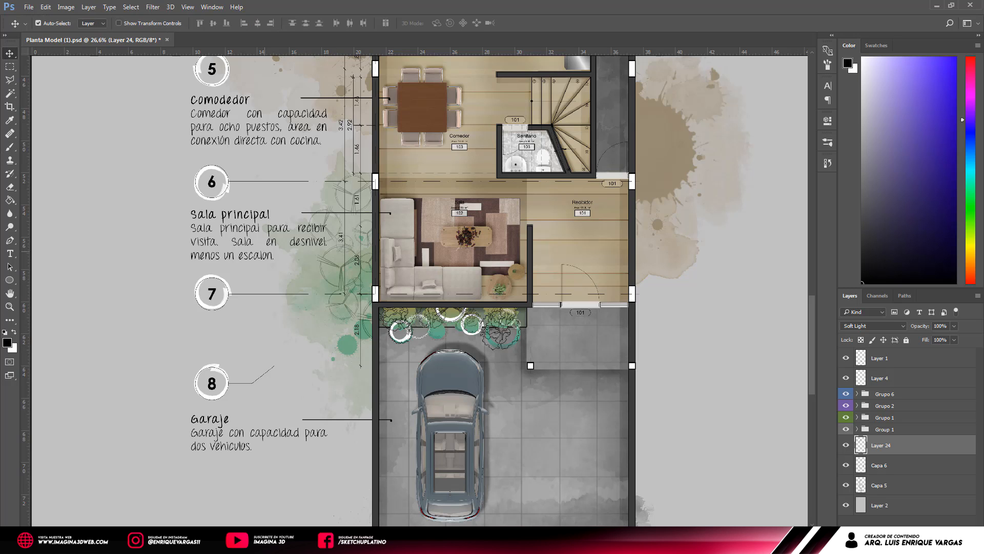
pyautogui.hotkey('ctrl', '0')
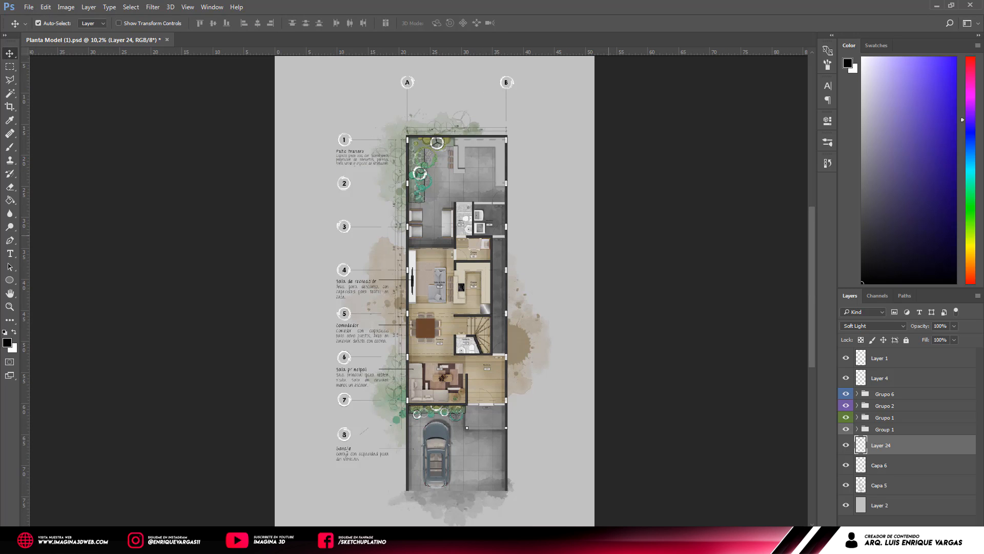